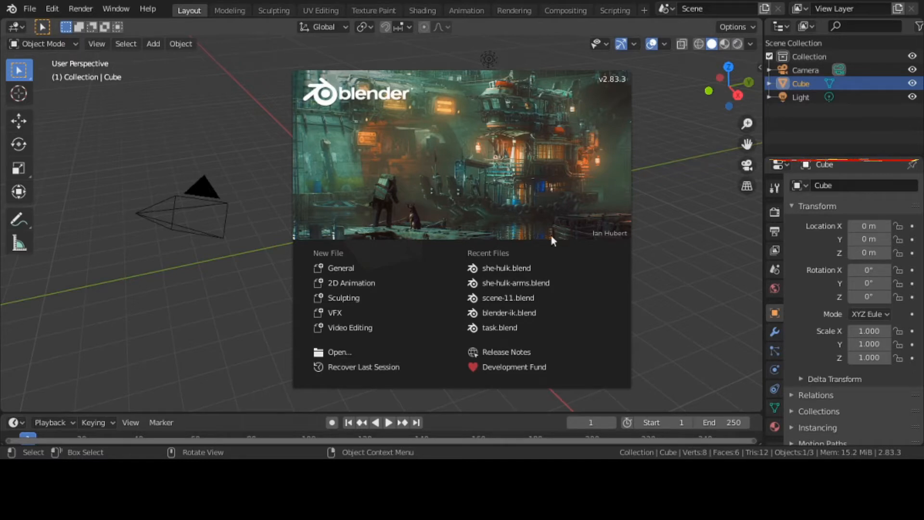
# Open the recent file she-hulk.blend.
pyautogui.click(530, 269)
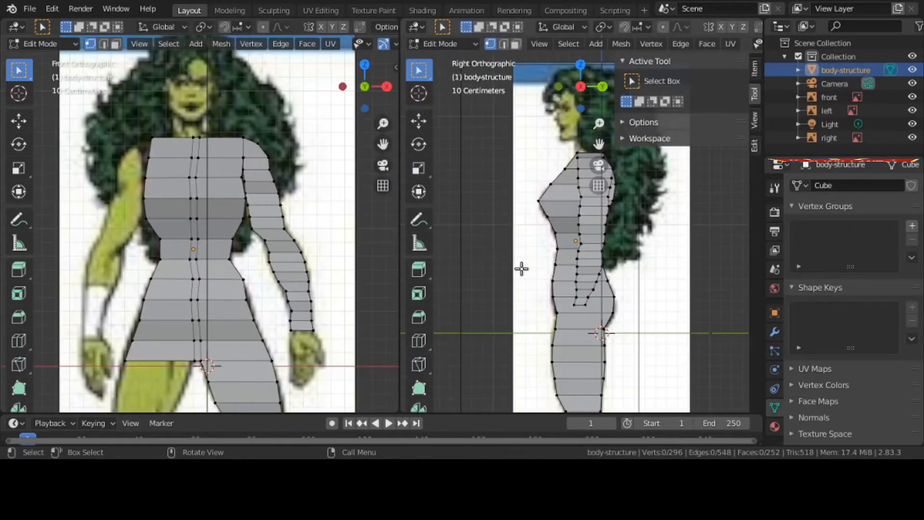
pyautogui.click(521, 268)
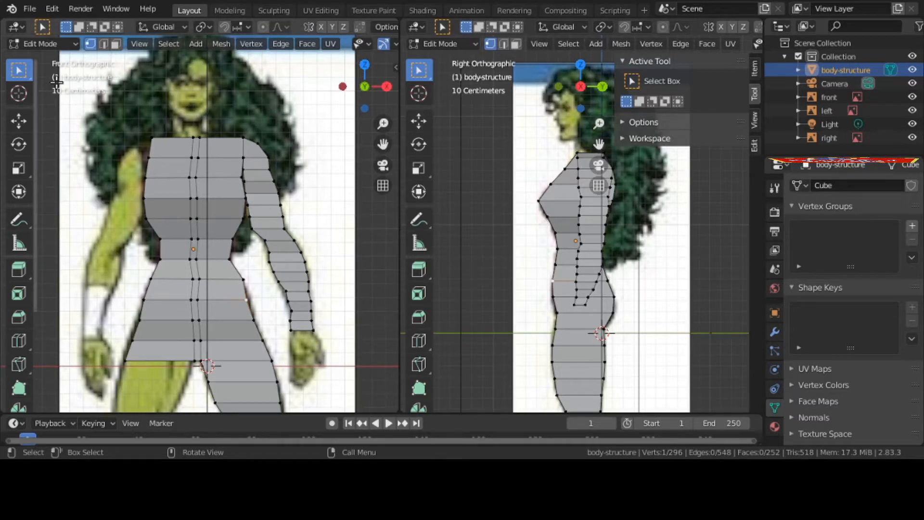
# Circle the Front Orthographic and Right Orthographic view labels with freehand annotations.
pyautogui.keyDown('shift'); pyautogui.moveTo(58, 83); pyautogui.dragTo(104, 88, button='middle'); pyautogui.keyUp('shift')
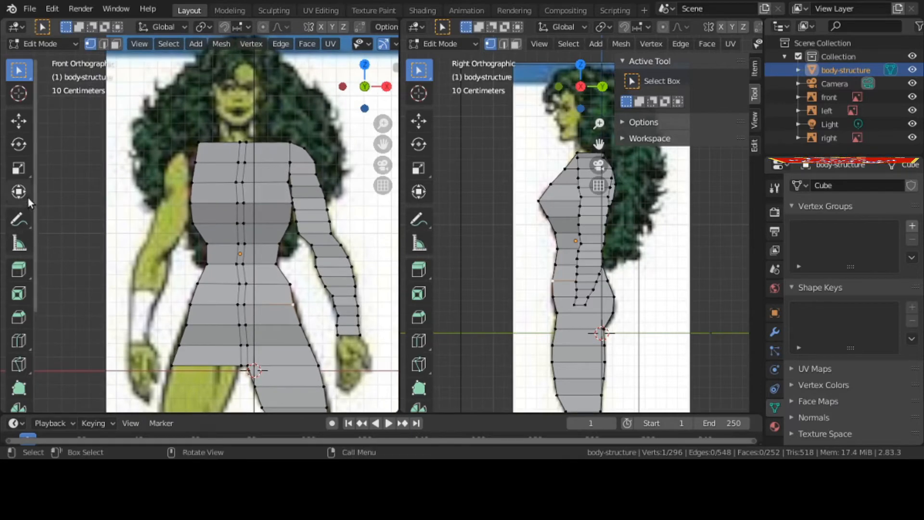
pyautogui.click(18, 219)
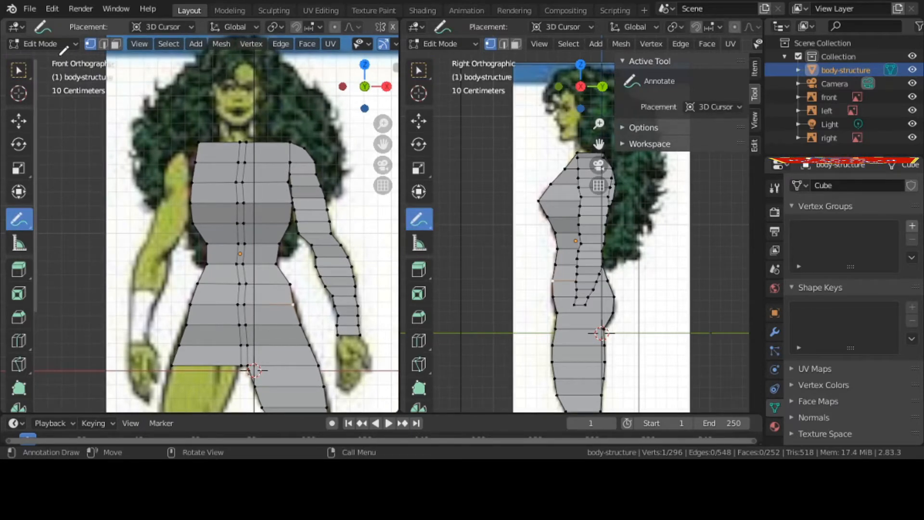
pyautogui.moveTo(58, 56)
pyautogui.mouseDown()
pyautogui.moveTo(46, 65)
pyautogui.moveTo(72, 97)
pyautogui.moveTo(97, 98)
pyautogui.moveTo(130, 87)
pyautogui.moveTo(142, 60)
pyautogui.moveTo(77, 53)
pyautogui.mouseUp()
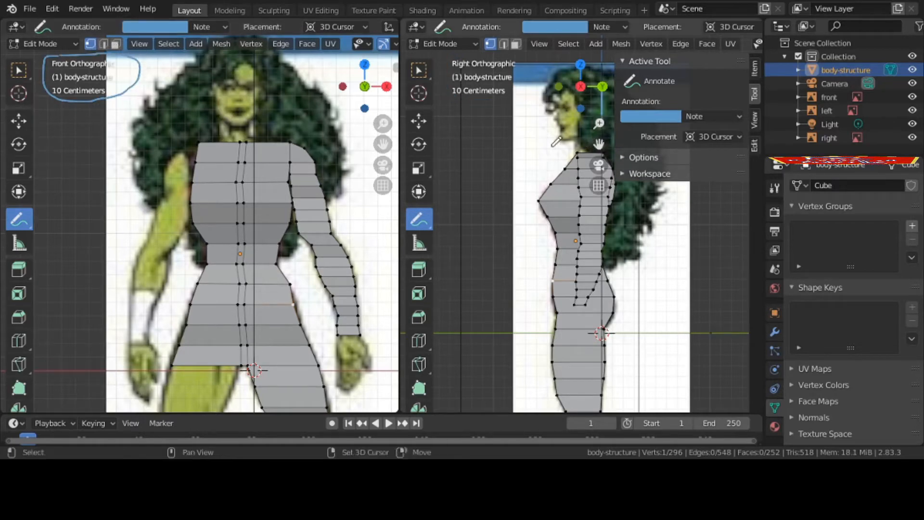
pyautogui.keyDown('shift'); pyautogui.moveTo(552, 146); pyautogui.dragTo(523, 146, button='middle'); pyautogui.keyUp('shift')
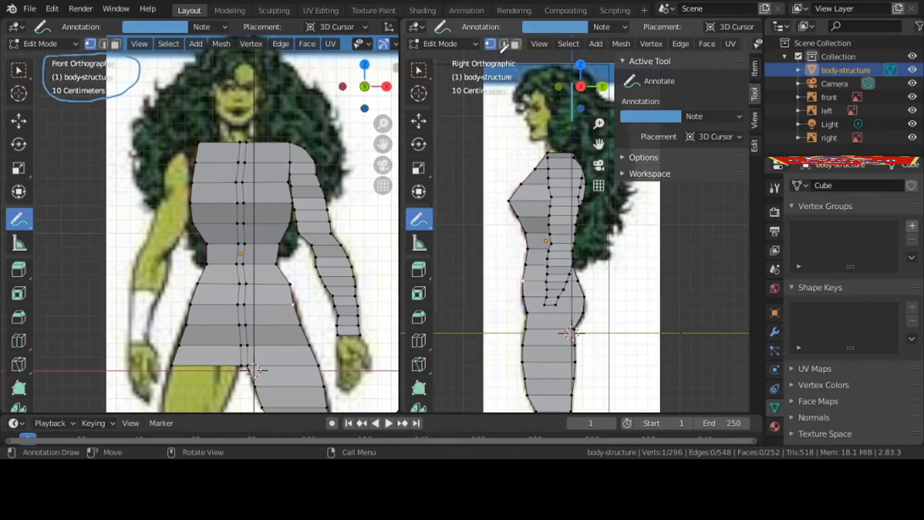
pyautogui.moveTo(499, 59)
pyautogui.mouseDown()
pyautogui.moveTo(450, 55)
pyautogui.moveTo(451, 90)
pyautogui.moveTo(503, 106)
pyautogui.moveTo(522, 66)
pyautogui.moveTo(505, 48)
pyautogui.mouseUp()
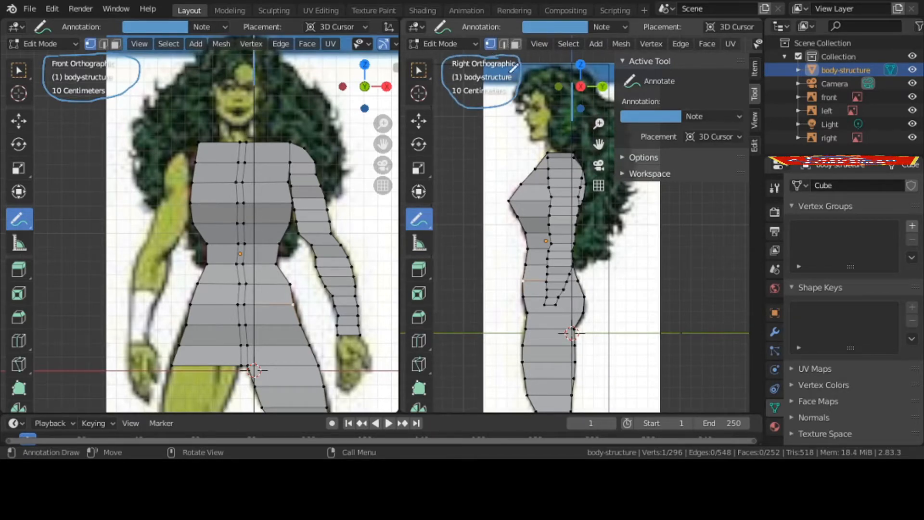
# Circle the Left Orthographic label after switching the side viewport to the left view, and undo the annotations.
pyautogui.press('`')
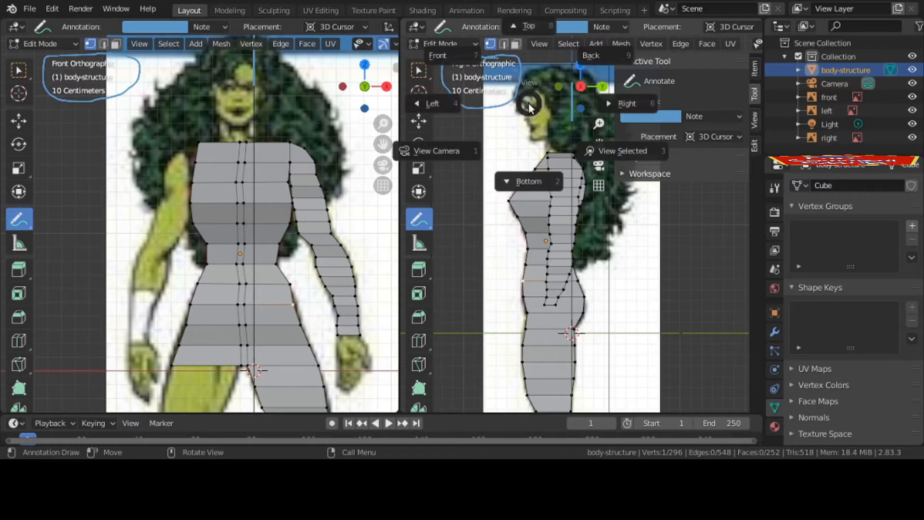
pyautogui.click(438, 108)
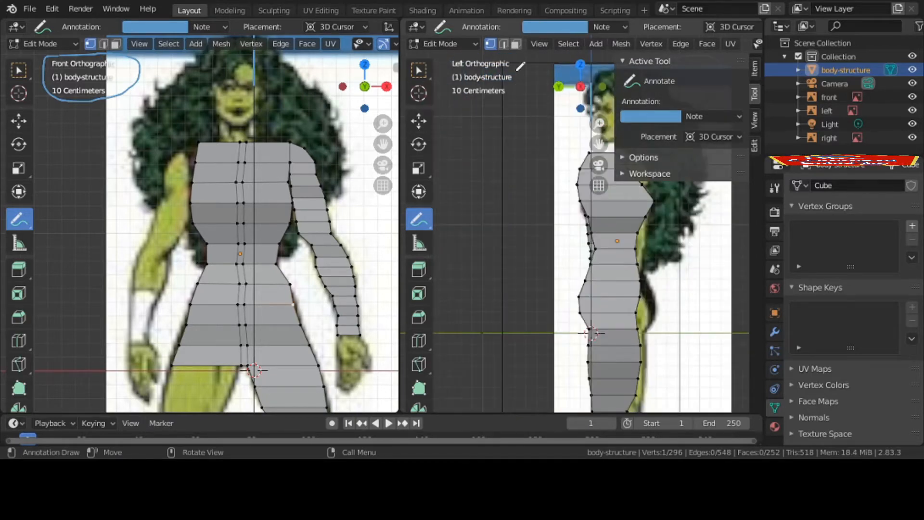
pyautogui.moveTo(519, 63)
pyautogui.mouseDown()
pyautogui.moveTo(458, 53)
pyautogui.moveTo(446, 84)
pyautogui.moveTo(477, 102)
pyautogui.moveTo(516, 93)
pyautogui.moveTo(518, 63)
pyautogui.mouseUp()
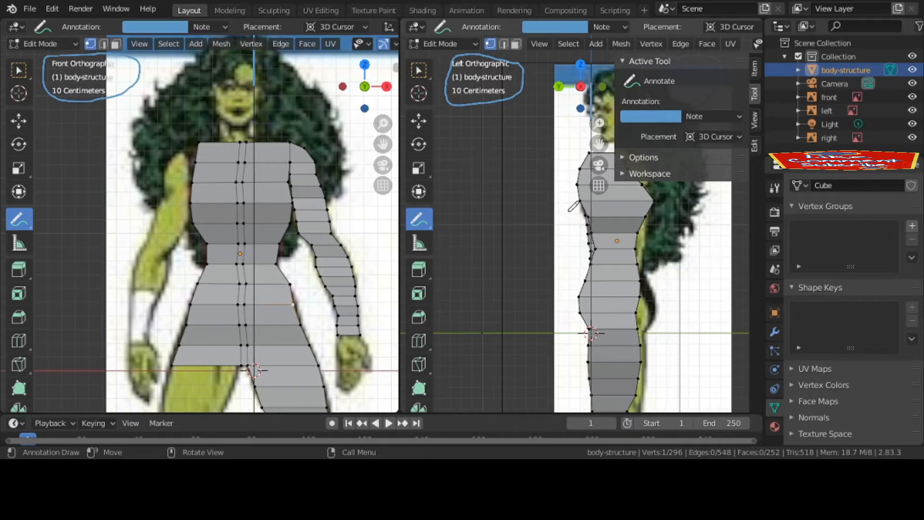
pyautogui.hotkey('ctrl', 'z')
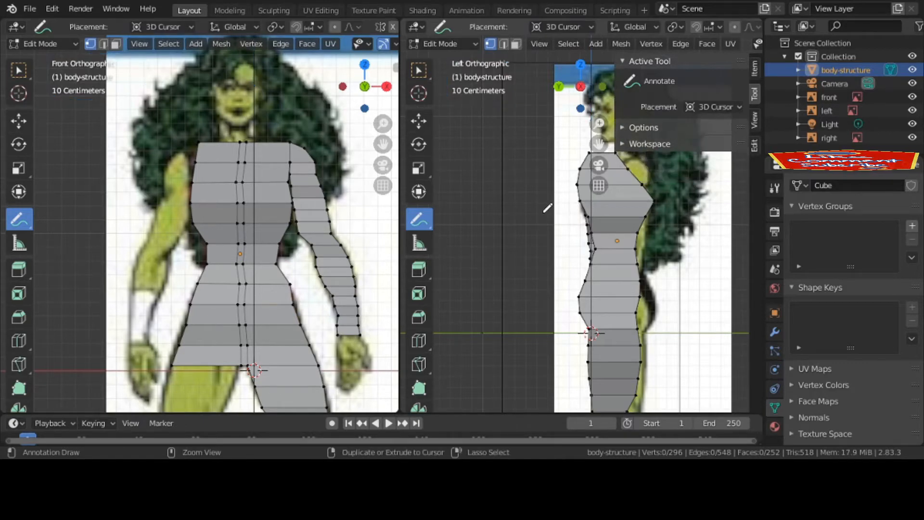
pyautogui.hotkey('ctrl', 'z')
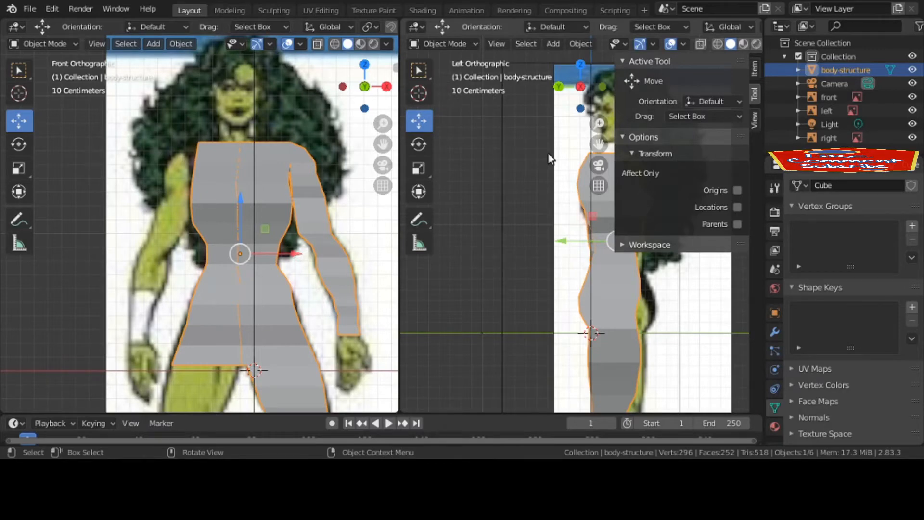
# Hide the sidebar in the side-view viewport and switch that viewport to the right view.
pyautogui.press('n')
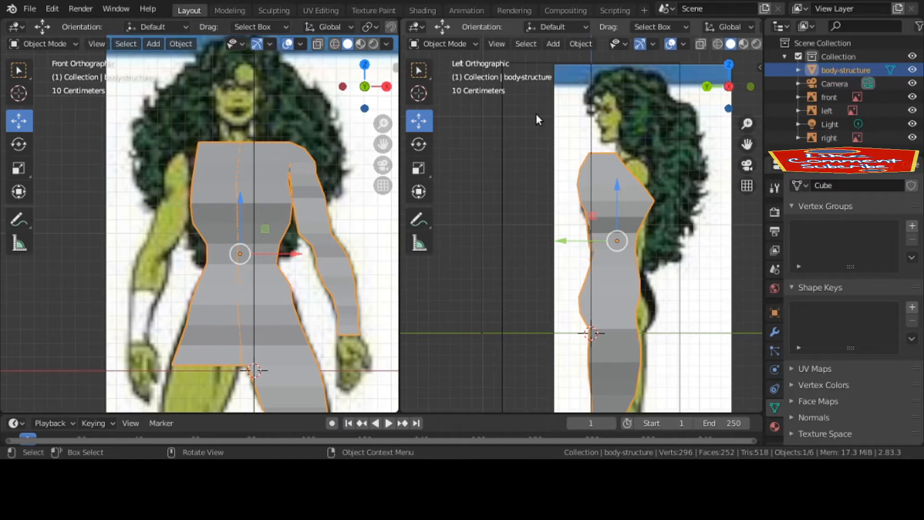
pyautogui.press('`')
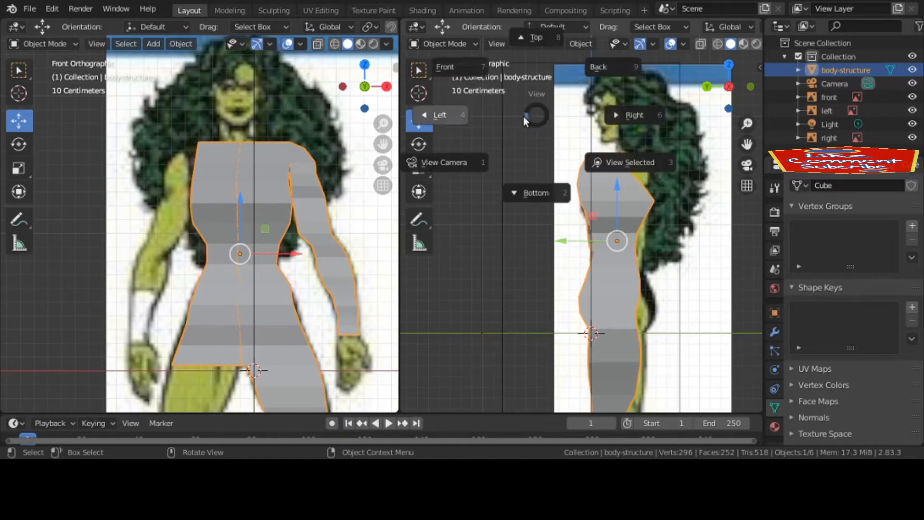
pyautogui.click(454, 114)
pyautogui.press('`')
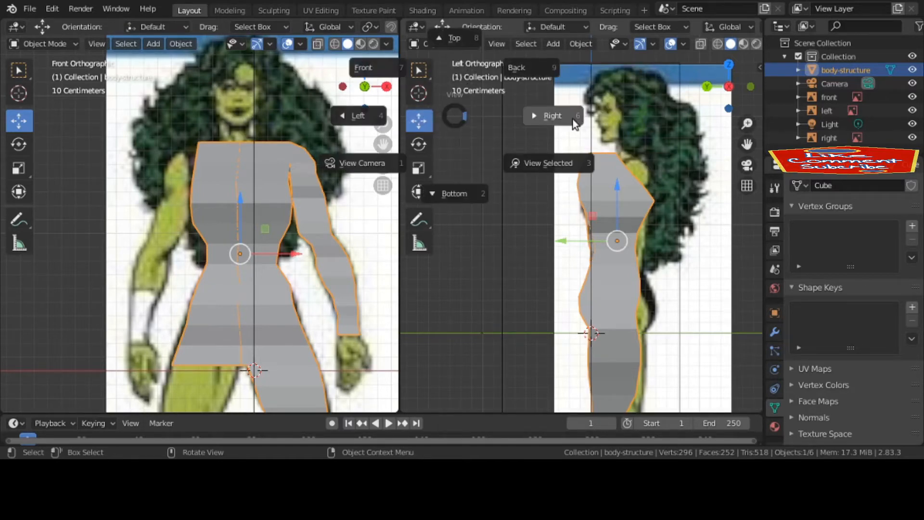
pyautogui.click(564, 117)
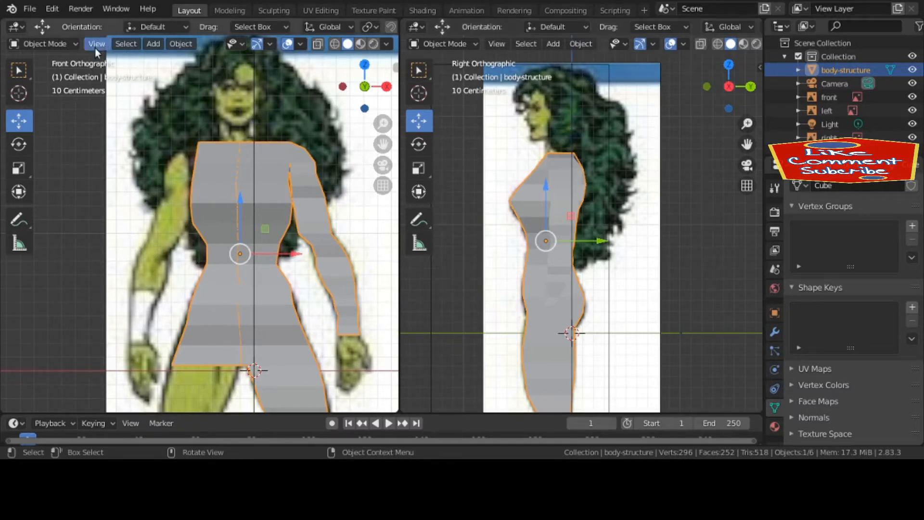
# Return the body-structure object to Edit Mode.
pyautogui.click(53, 43)
pyautogui.click(43, 74)
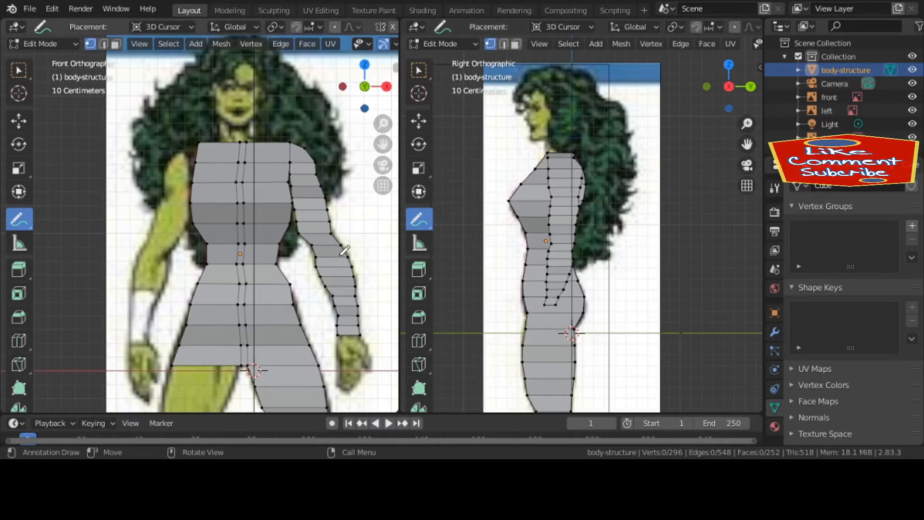
# Mark four horizontal edge lines across the torso with annotations in the front view, and undo them.
pyautogui.moveTo(199, 202); pyautogui.dragTo(293, 206)
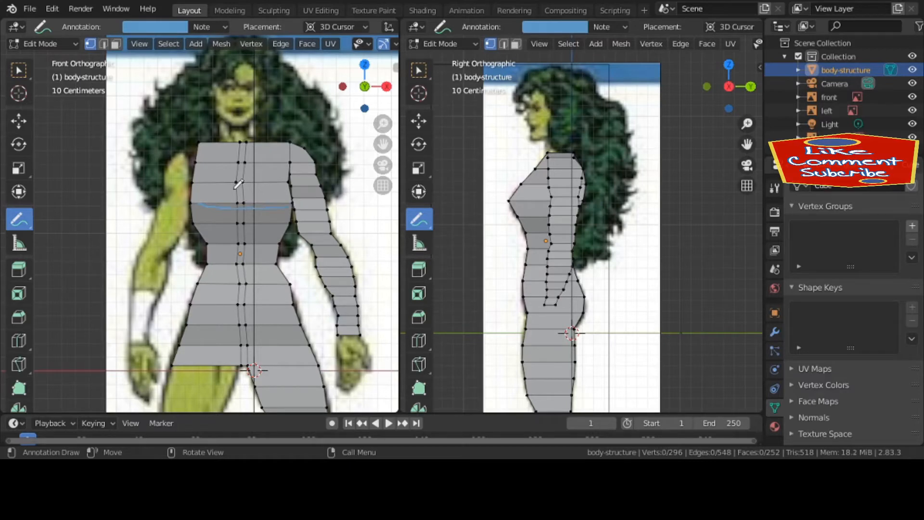
pyautogui.moveTo(202, 183); pyautogui.dragTo(281, 183)
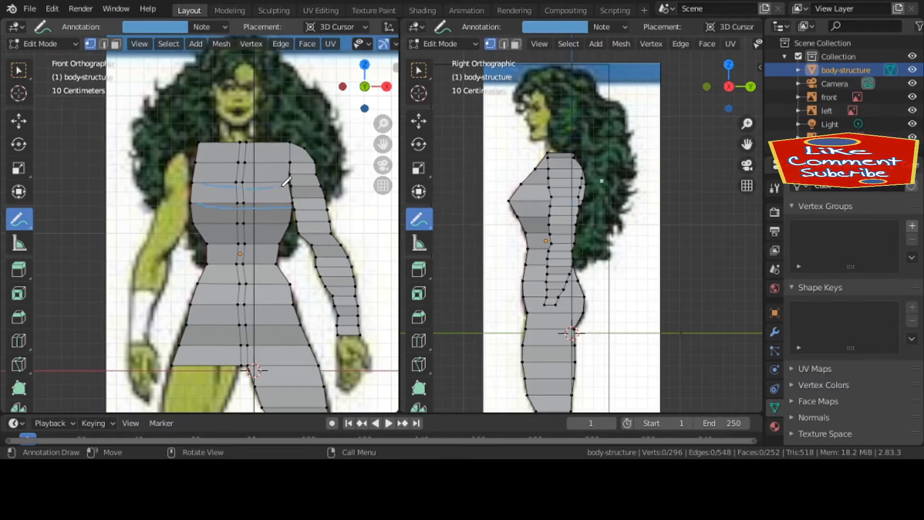
pyautogui.moveTo(198, 162); pyautogui.dragTo(286, 166)
pyautogui.moveTo(193, 220); pyautogui.dragTo(292, 218)
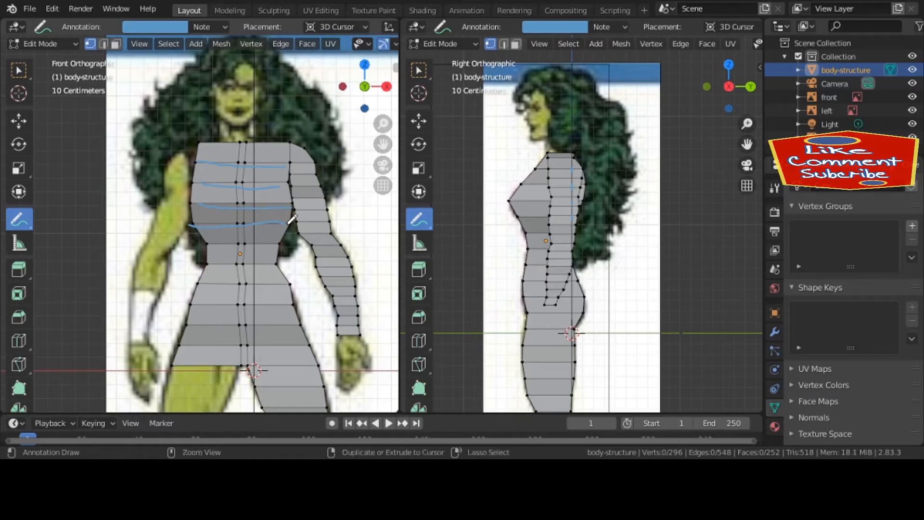
pyautogui.hotkey('ctrl', 'z')
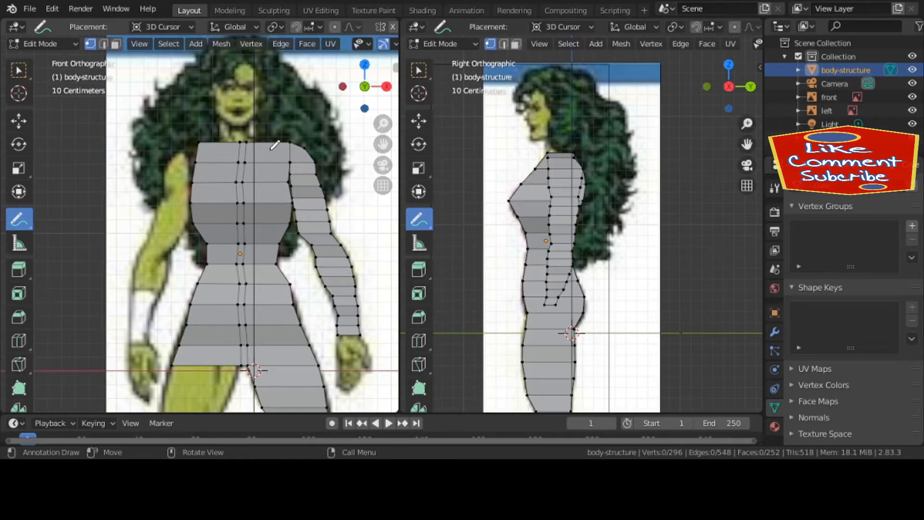
pyautogui.click(28, 69)
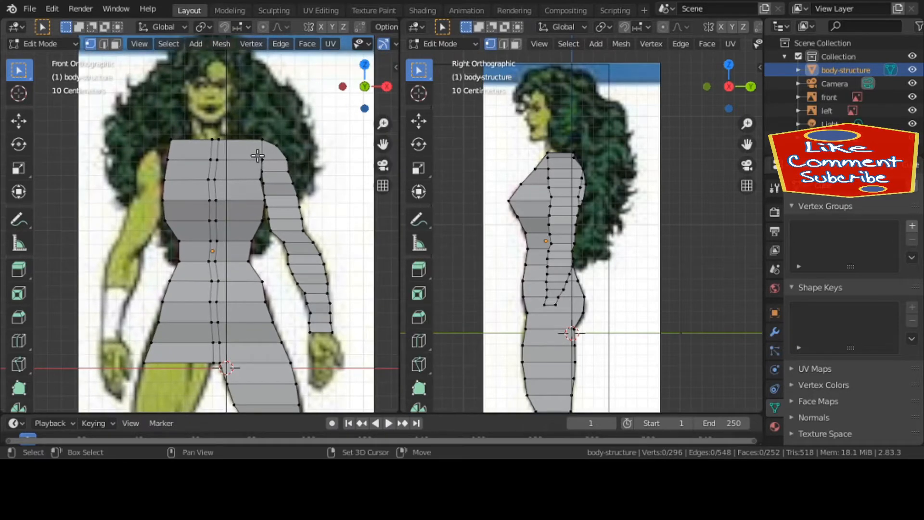
# Write the annotation "Ctrl R" beside the figure in the front view, and undo it.
pyautogui.keyDown('shift'); pyautogui.moveTo(260, 157); pyautogui.dragTo(300, 164, button='middle'); pyautogui.keyUp('shift')
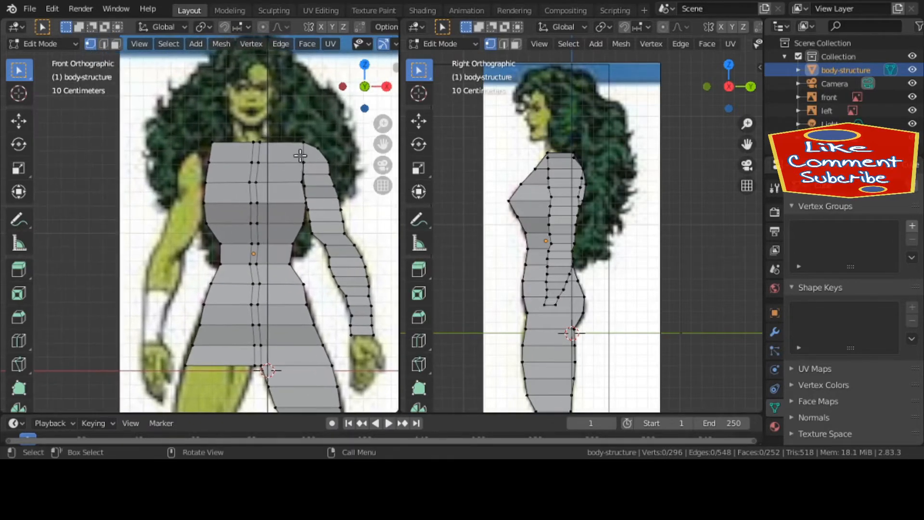
pyautogui.scroll(-2, 307, 146)
pyautogui.scroll(1, 306, 146)
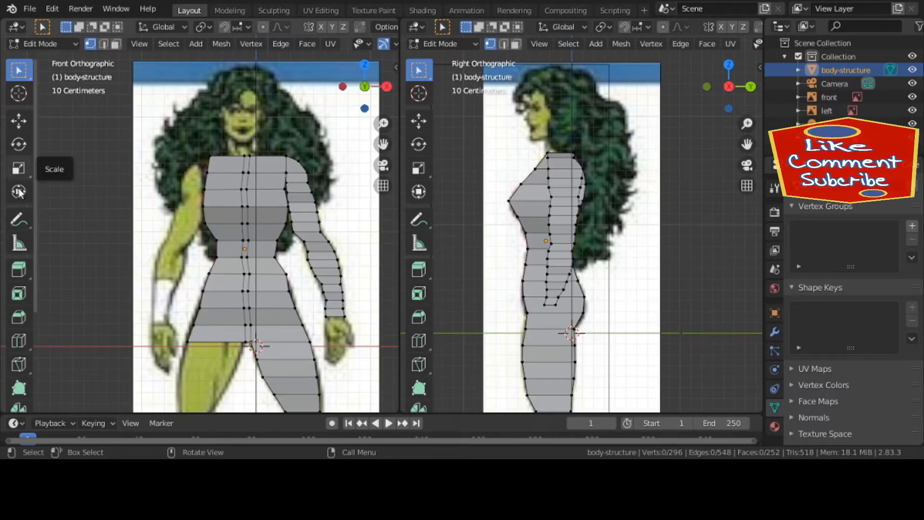
pyautogui.click(19, 219)
pyautogui.moveTo(73, 190); pyautogui.dragTo(75, 217)
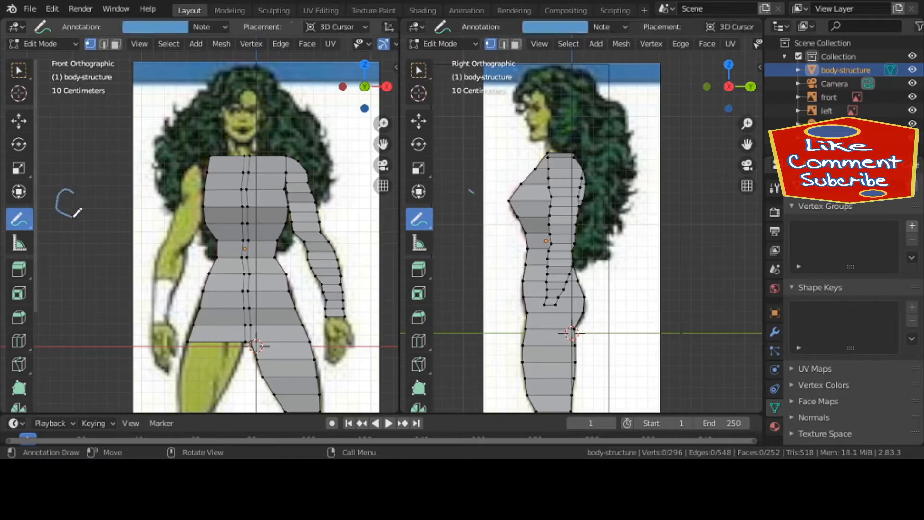
pyautogui.moveTo(84, 184)
pyautogui.mouseDown()
pyautogui.moveTo(82, 219)
pyautogui.moveTo(87, 201)
pyautogui.moveTo(100, 213)
pyautogui.moveTo(117, 194)
pyautogui.moveTo(126, 221)
pyautogui.moveTo(82, 273)
pyautogui.mouseUp()
pyautogui.moveTo(85, 237)
pyautogui.mouseDown()
pyautogui.moveTo(102, 236)
pyautogui.moveTo(99, 257)
pyautogui.moveTo(90, 254)
pyautogui.moveTo(105, 275)
pyautogui.mouseUp()
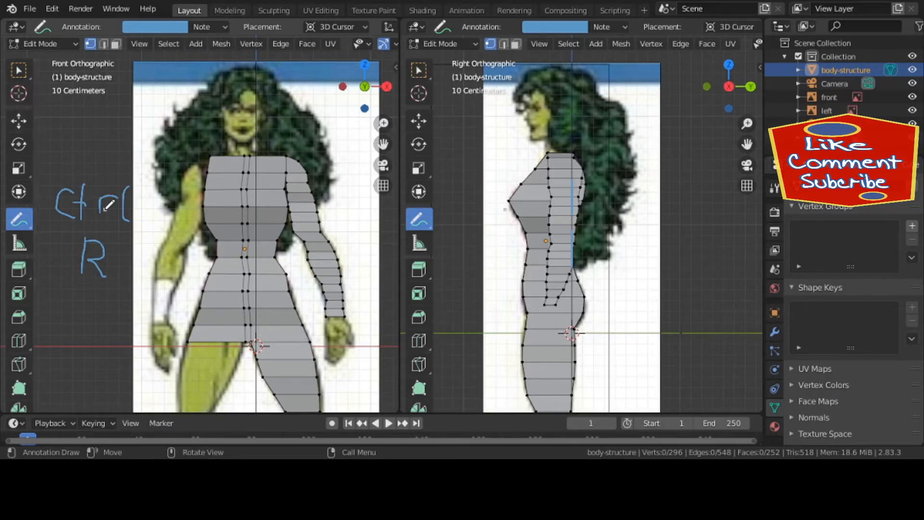
pyautogui.hotkey('ctrl', 'z')
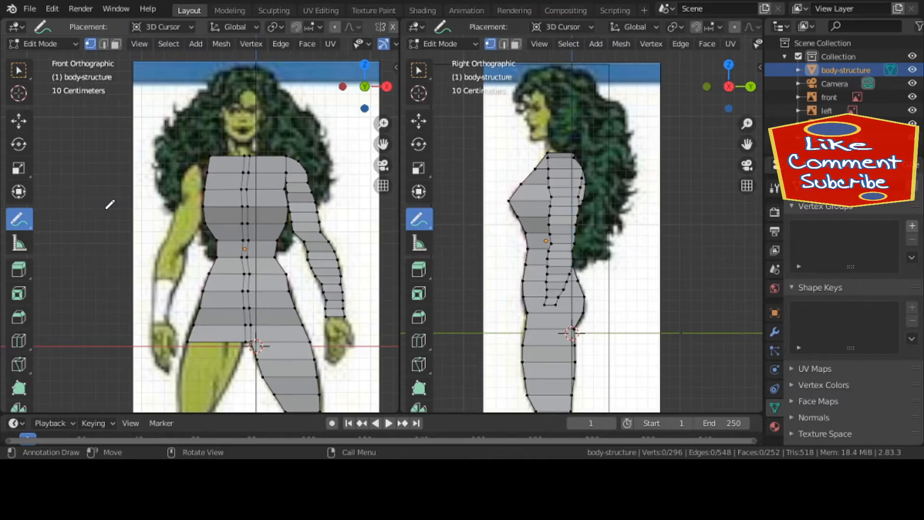
pyautogui.click(23, 62)
# Add one vertical loop cut through the half of the body with the arm, slid about -0.69 toward the centre edges.
pyautogui.hotkey('ctrl', 'r')
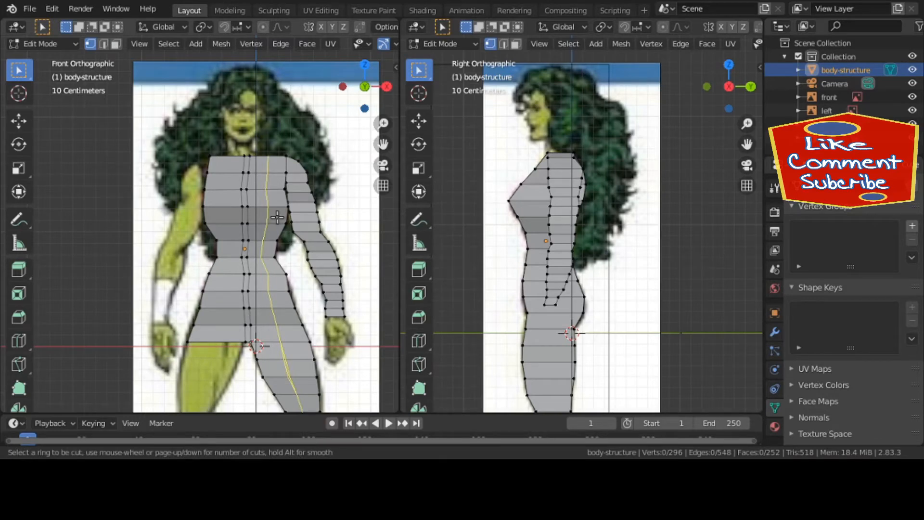
pyautogui.click(278, 217)
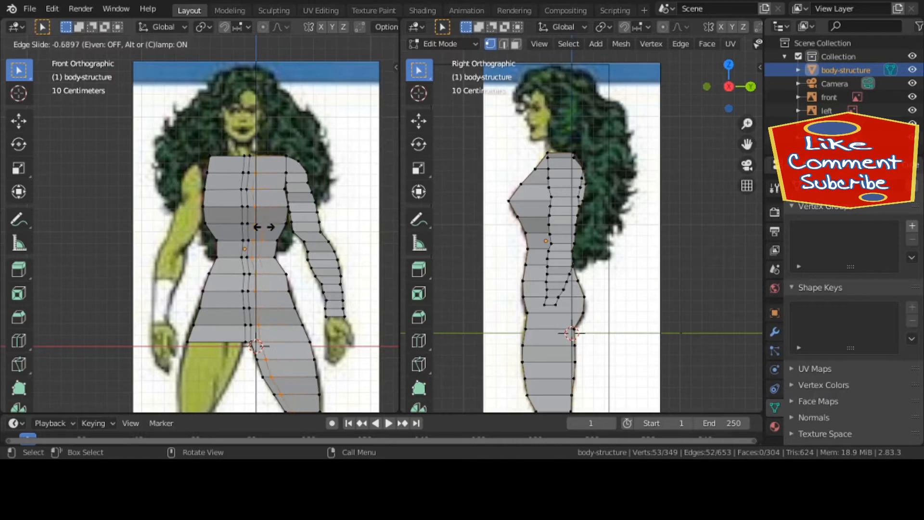
pyautogui.click(264, 226)
pyautogui.click(264, 225)
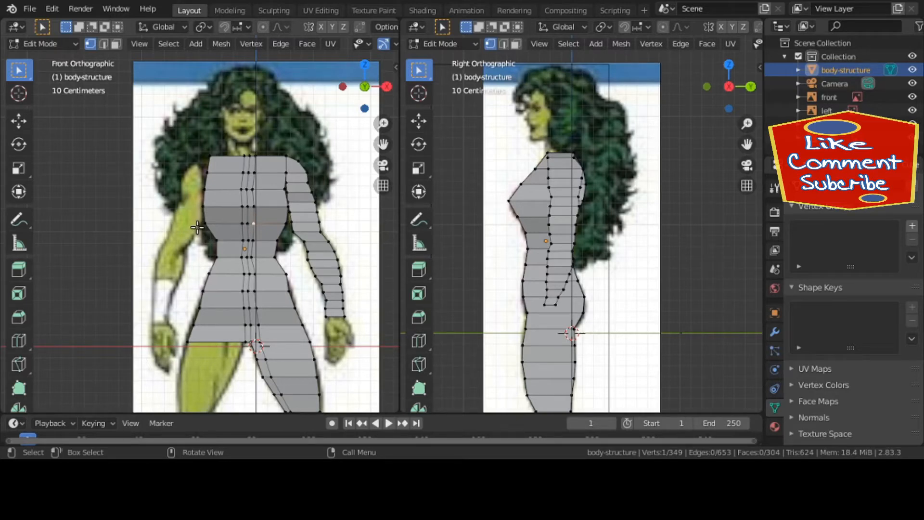
# Select the column of faces along the outer side of the torso's armless half, from shoulder to hip.
pyautogui.moveTo(197, 227); pyautogui.dragTo(311, 254, button='middle')
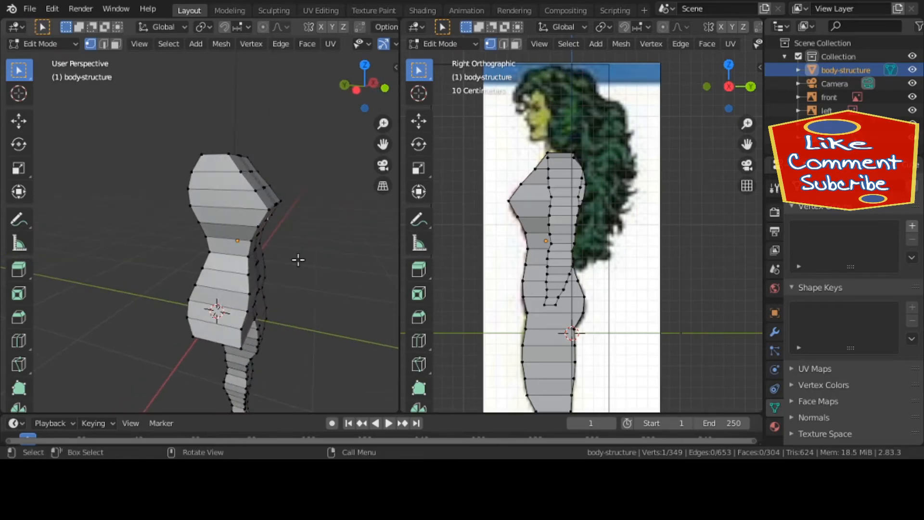
pyautogui.press('c')
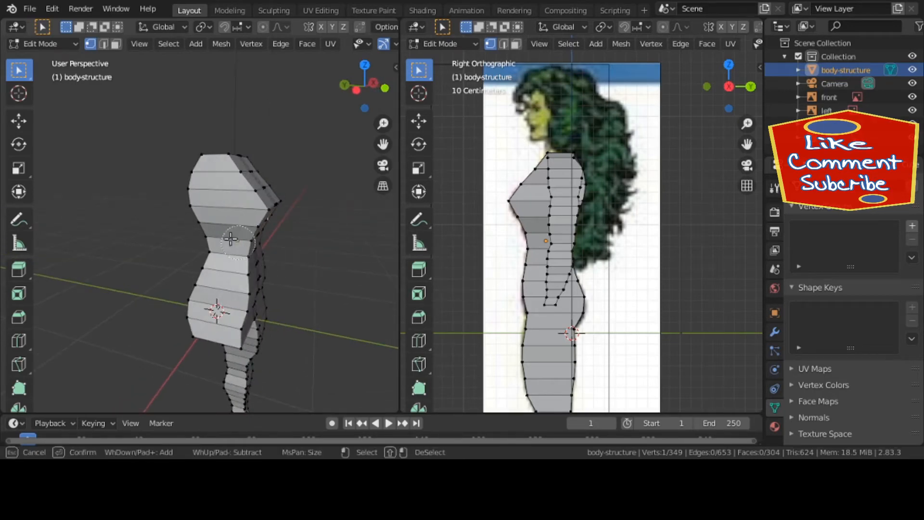
pyautogui.press('Escape')
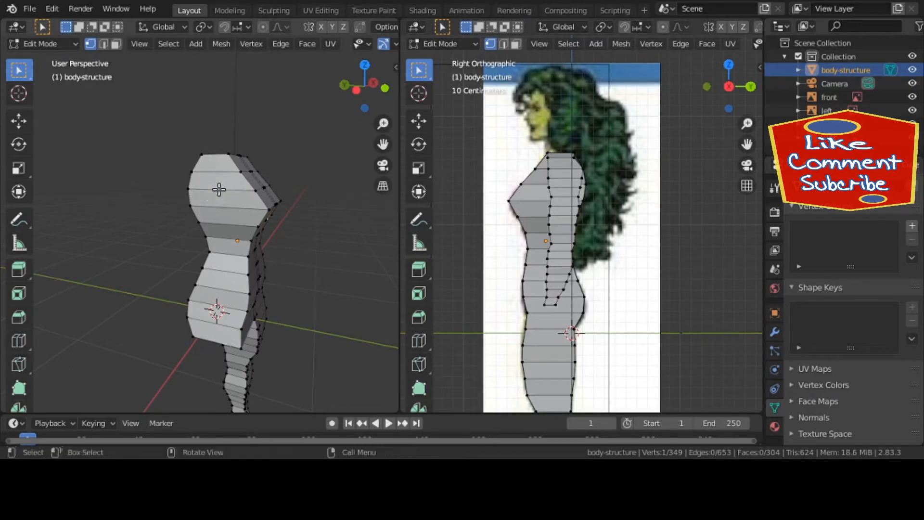
pyautogui.click(116, 45)
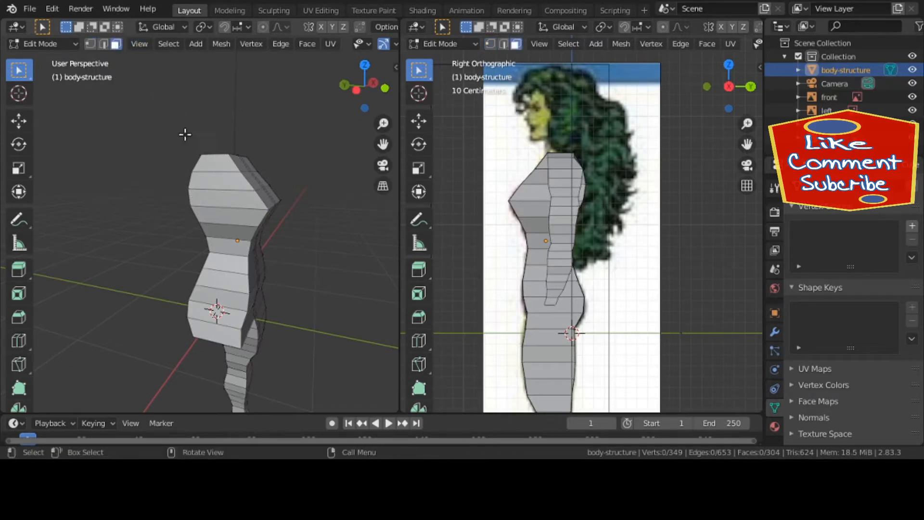
pyautogui.press('c')
pyautogui.moveTo(223, 200)
pyautogui.mouseDown()
pyautogui.moveTo(213, 182)
pyautogui.moveTo(225, 260)
pyautogui.moveTo(218, 314)
pyautogui.mouseUp()
pyautogui.press('Escape')
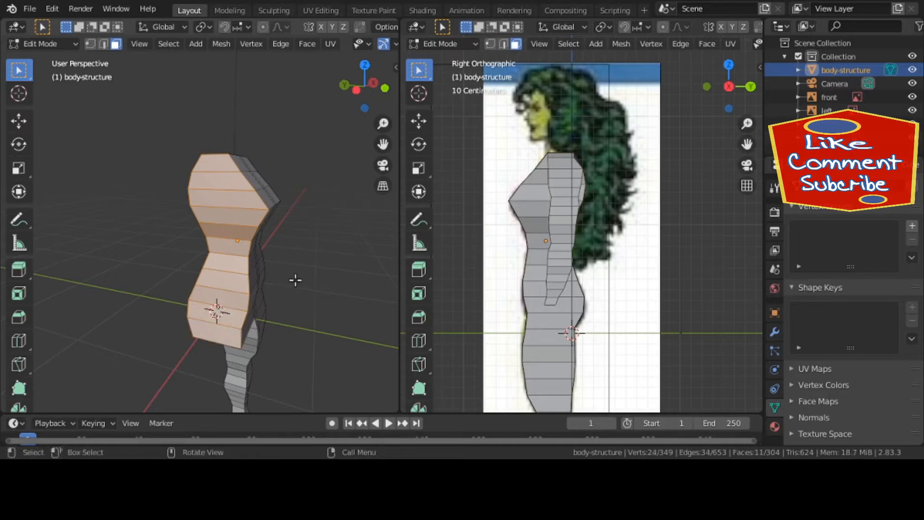
# In the front view, annotate a line along the torso's armless outer side and write "SX 0" beside the figure.
pyautogui.press('`')
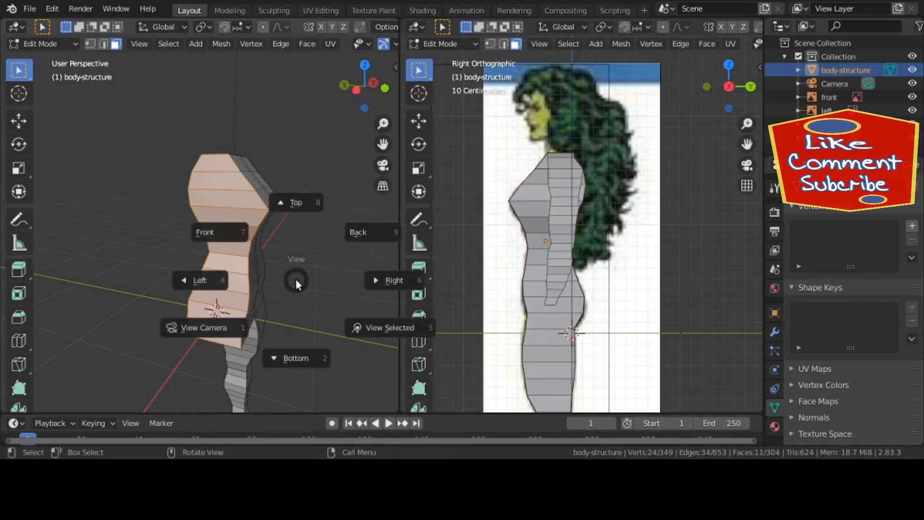
pyautogui.click(250, 244)
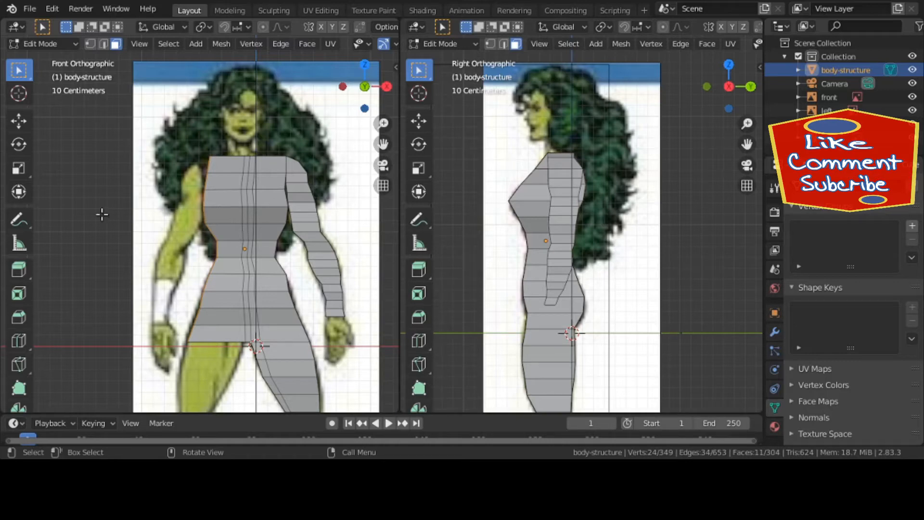
pyautogui.click(18, 220)
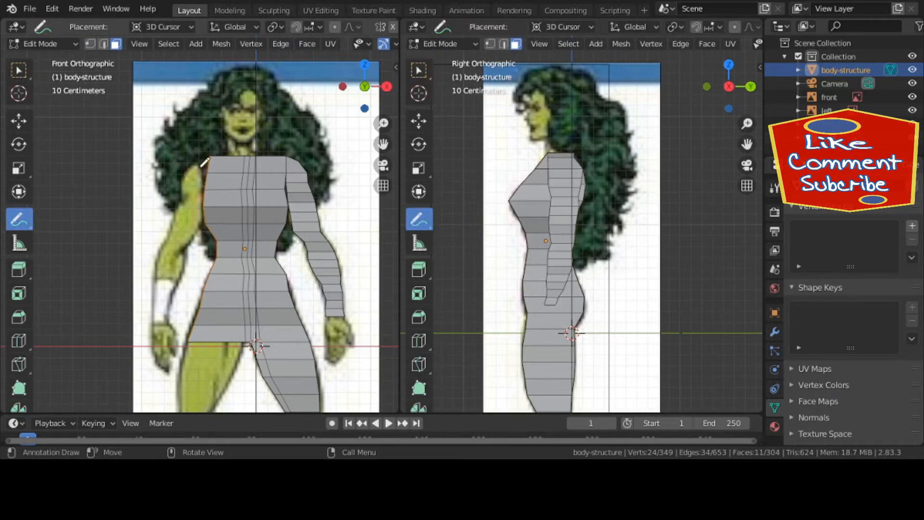
pyautogui.moveTo(200, 160)
pyautogui.mouseDown()
pyautogui.moveTo(195, 202)
pyautogui.moveTo(206, 256)
pyautogui.moveTo(182, 336)
pyautogui.mouseUp()
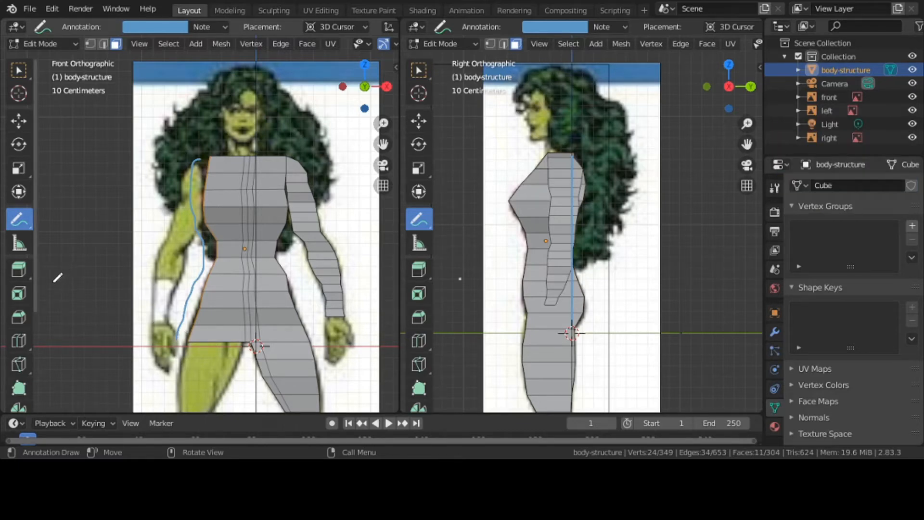
pyautogui.moveTo(60, 279); pyautogui.dragTo(54, 316)
pyautogui.moveTo(81, 284)
pyautogui.mouseDown()
pyautogui.moveTo(78, 314)
pyautogui.moveTo(97, 315)
pyautogui.mouseUp()
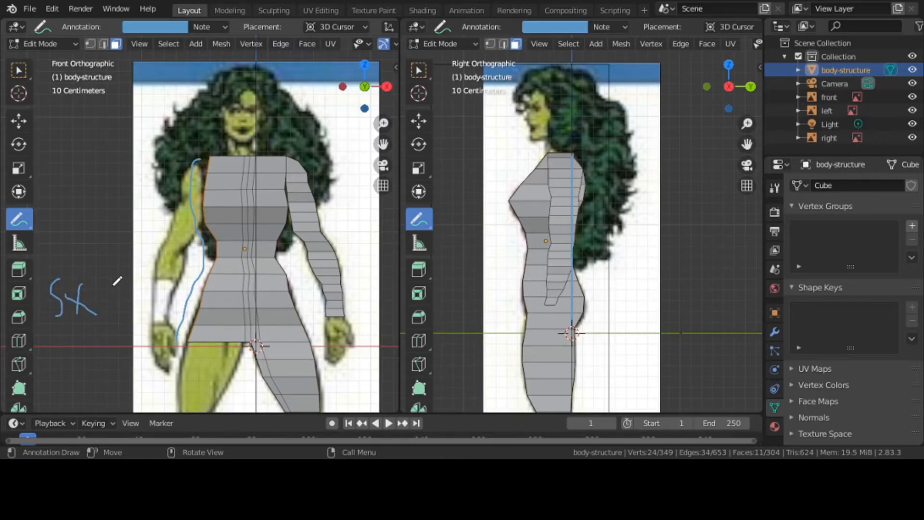
pyautogui.moveTo(119, 281)
pyautogui.mouseDown()
pyautogui.moveTo(110, 298)
pyautogui.moveTo(126, 311)
pyautogui.moveTo(132, 285)
pyautogui.moveTo(119, 281)
pyautogui.moveTo(115, 324)
pyautogui.mouseUp()
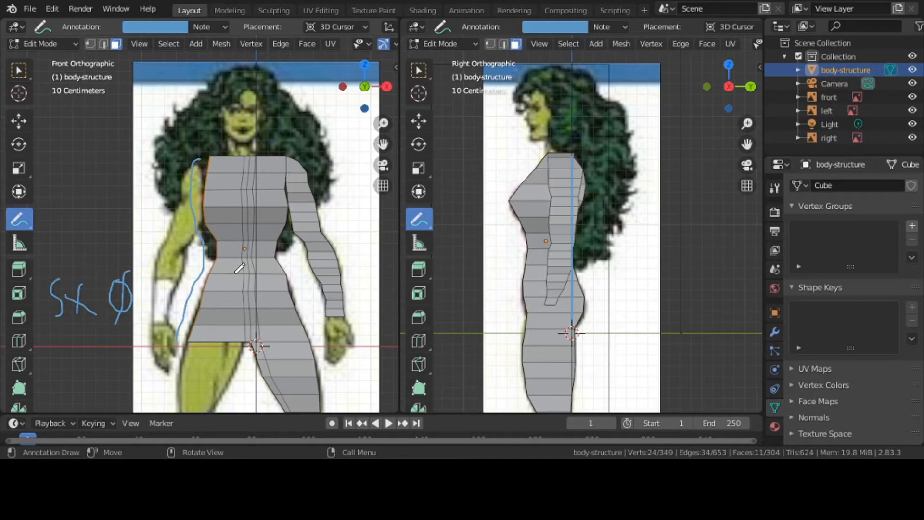
# Flatten the selected outer side faces by scaling them to 0 along the X axis, and save the file.
pyautogui.press('s')
pyautogui.press('x')
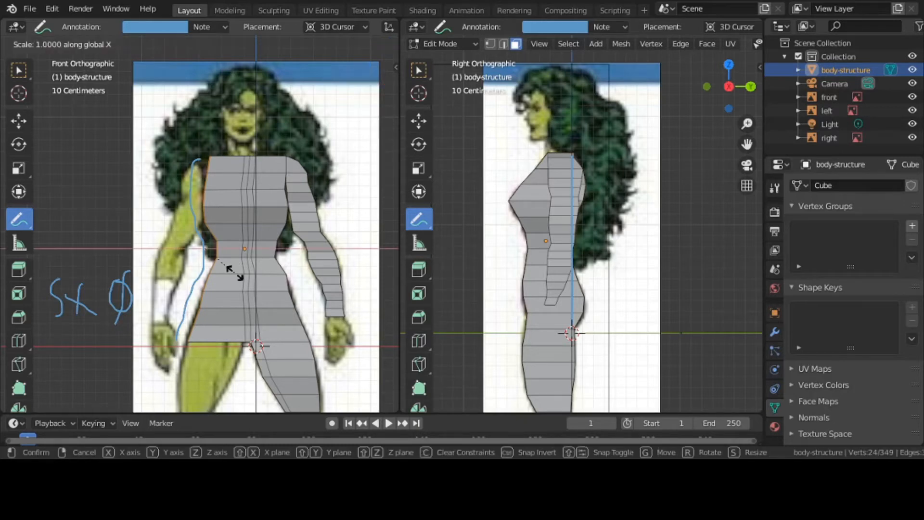
pyautogui.press('0')
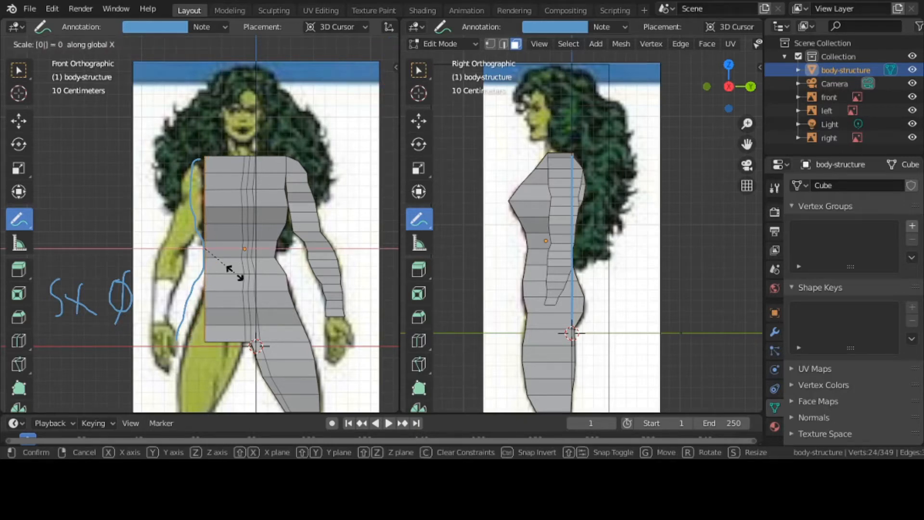
pyautogui.press('Return')
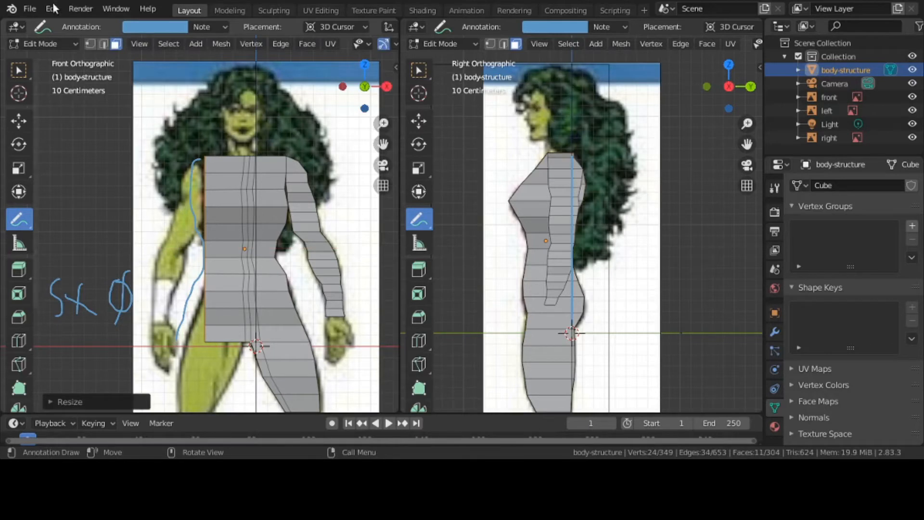
pyautogui.click(29, 8)
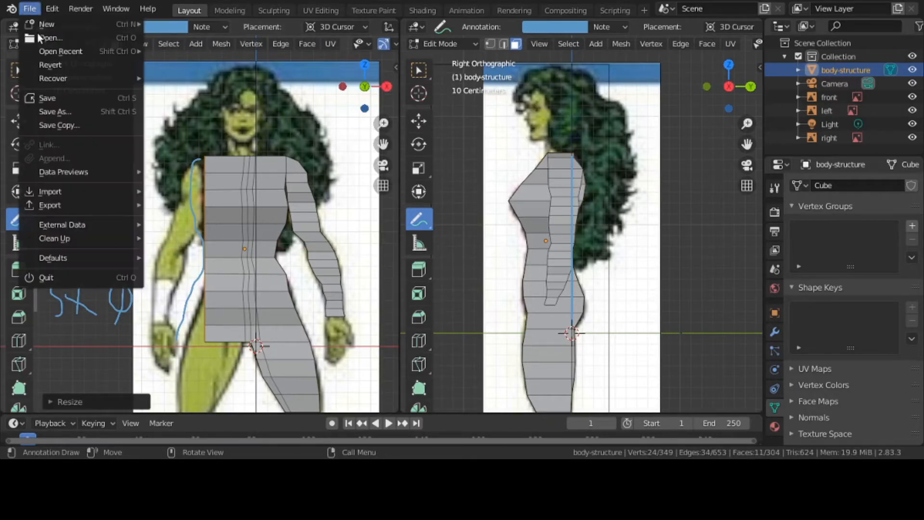
pyautogui.click(59, 99)
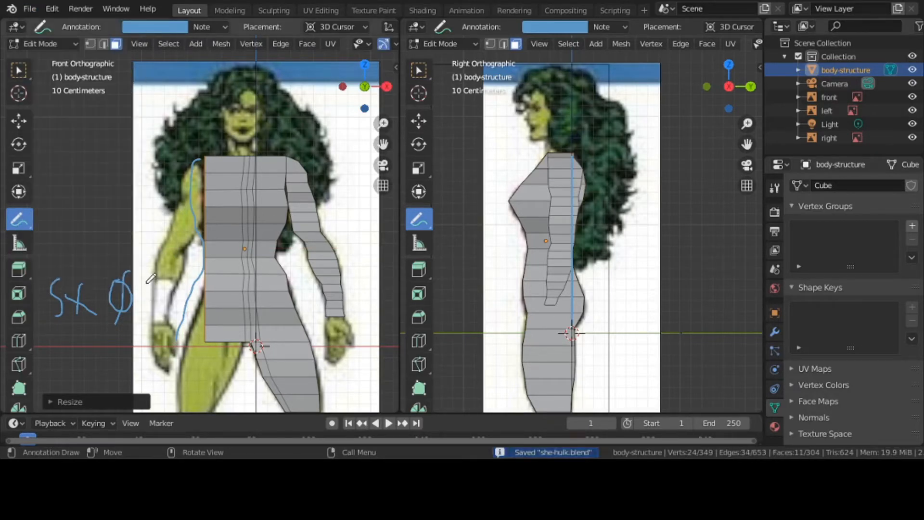
# Undo the flattening of the side faces and repeat it with a scale of 0 along X.
pyautogui.hotkey('ctrl', 'z')
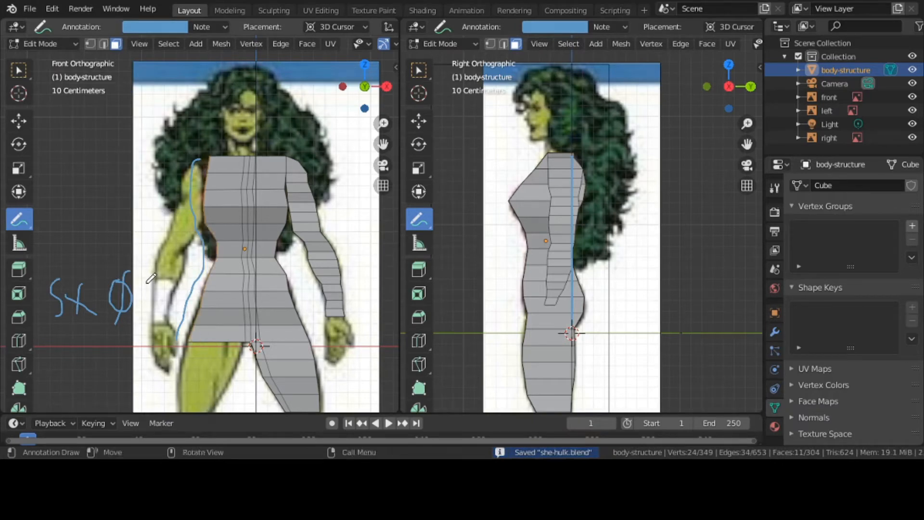
pyautogui.press('s')
pyautogui.press('x')
pyautogui.press('0')
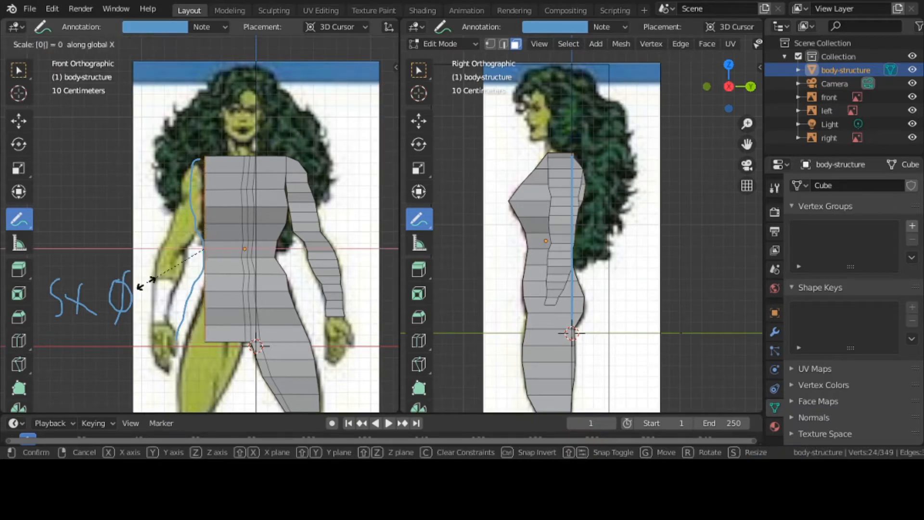
pyautogui.press('Return')
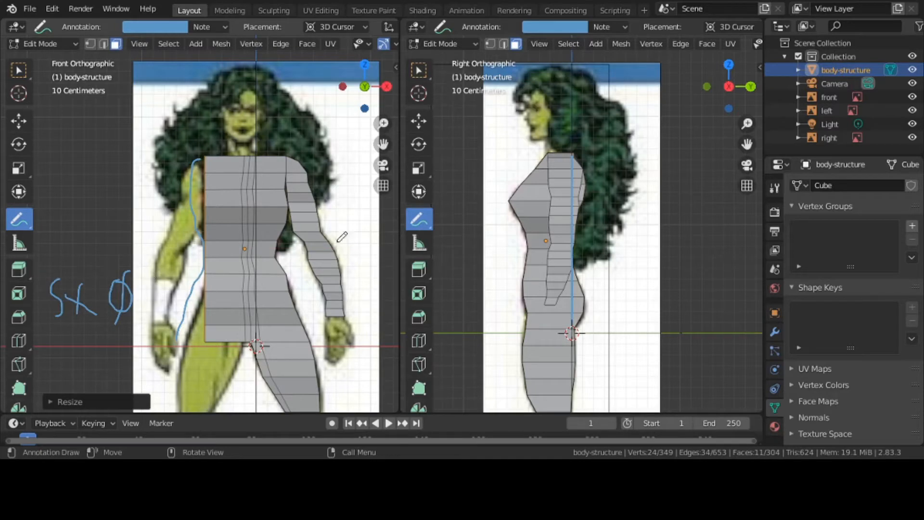
# Remove the Annotations data with all its strokes from the viewports and return to the Select Box tool.
pyautogui.press('n')
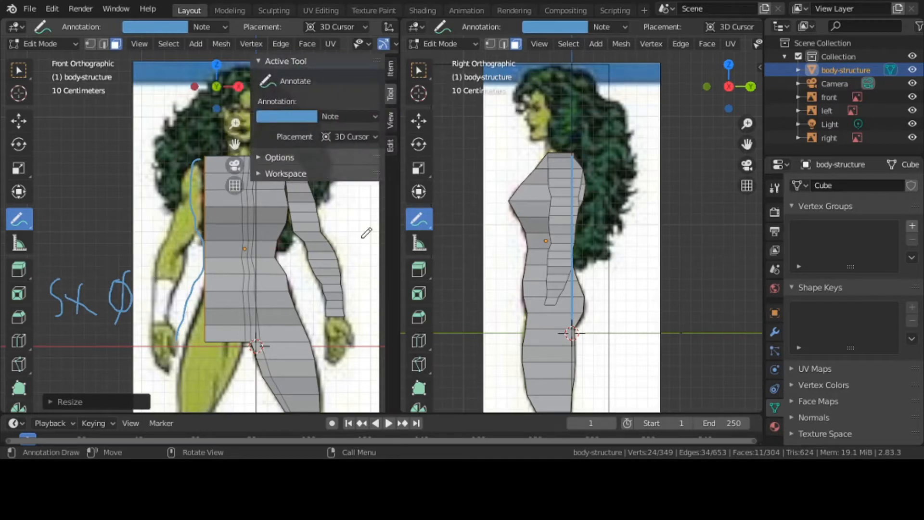
pyautogui.click(359, 119)
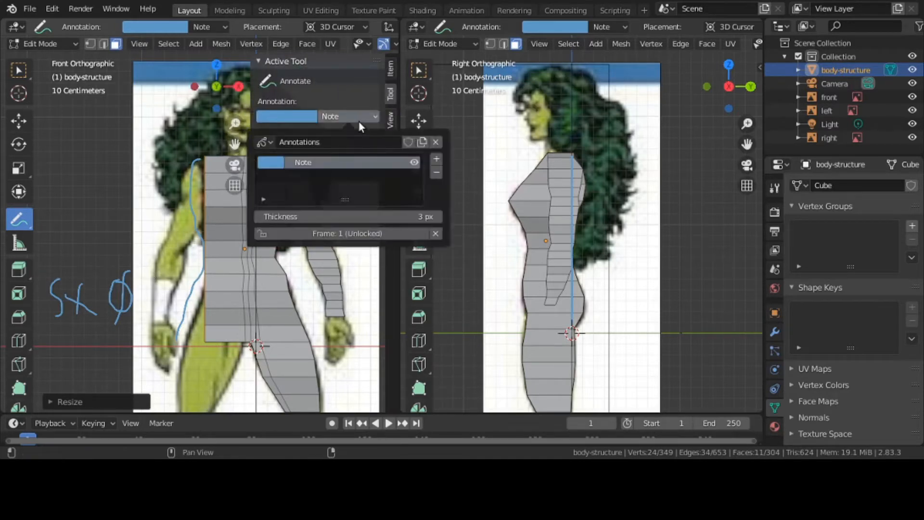
pyautogui.click(436, 142)
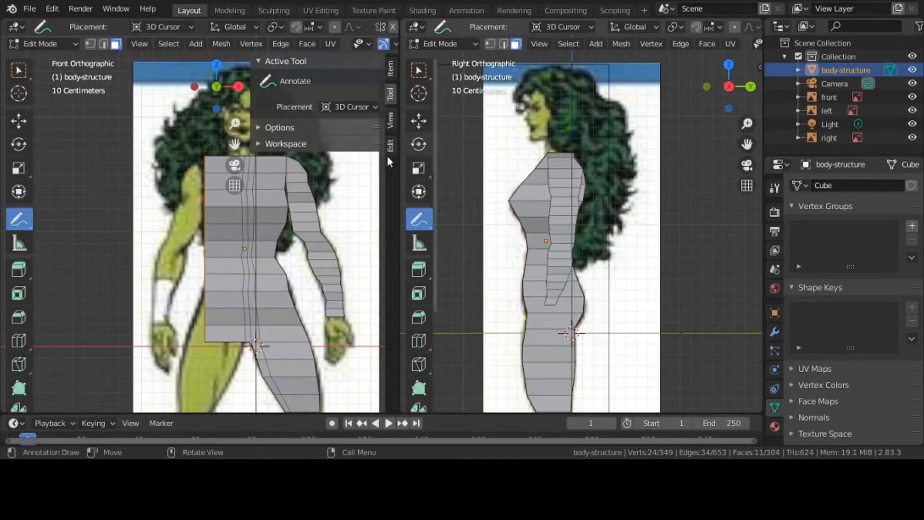
pyautogui.click(18, 71)
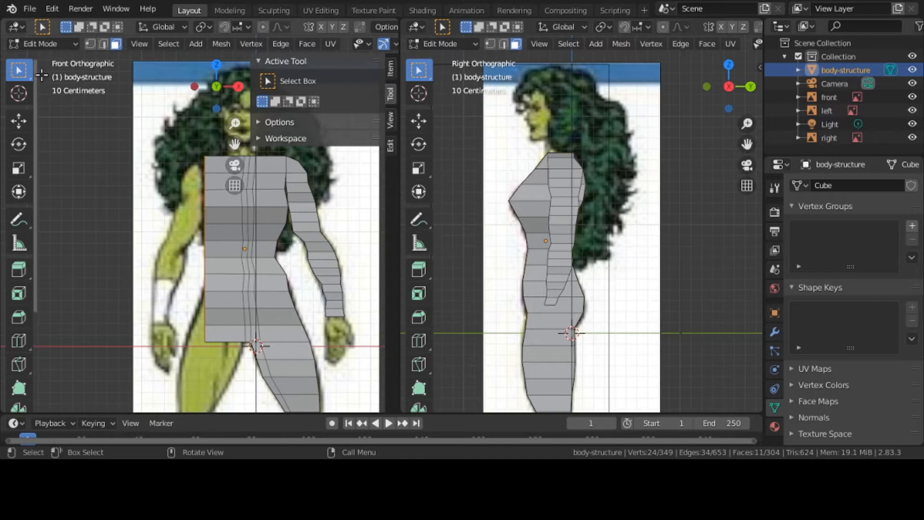
pyautogui.press('g')
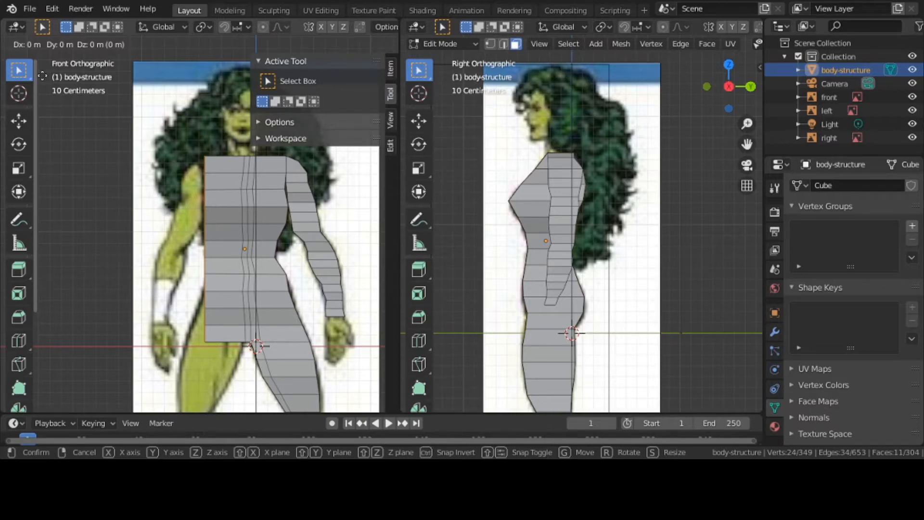
pyautogui.press('g')
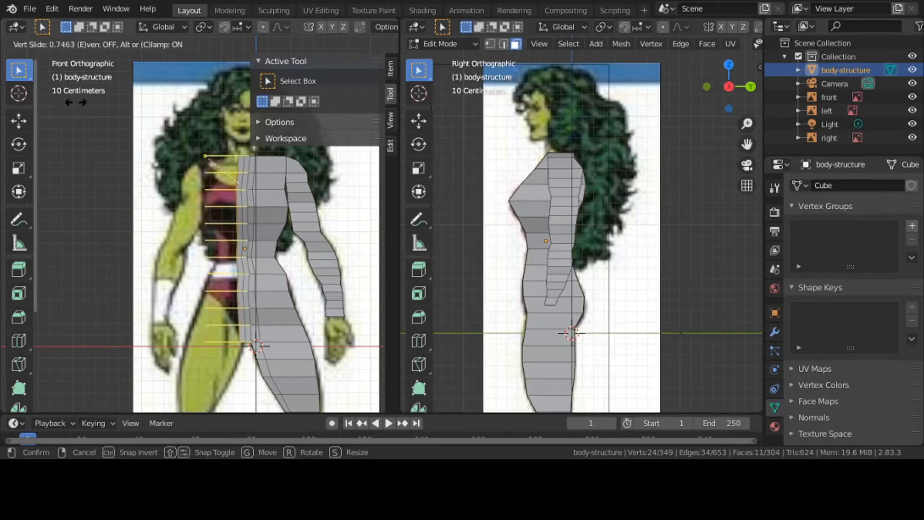
pyautogui.press('Escape')
pyautogui.click(124, 127)
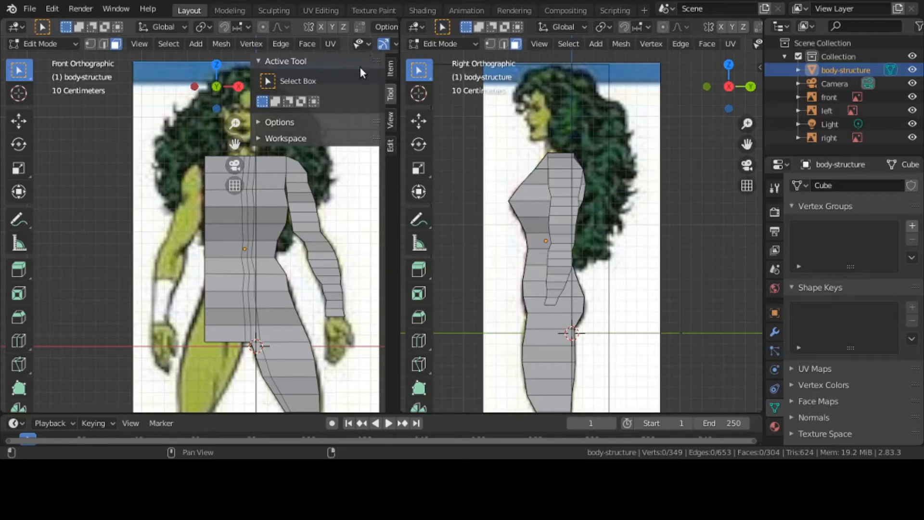
# Box-select all faces of the torso's armless half through the mesh in wireframe, and return to solid shading.
pyautogui.press('z')
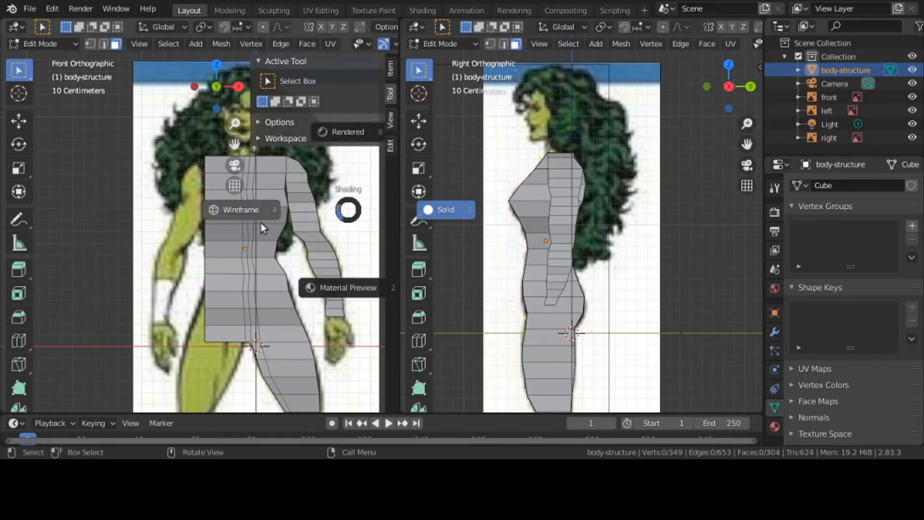
pyautogui.click(246, 210)
pyautogui.click(250, 214)
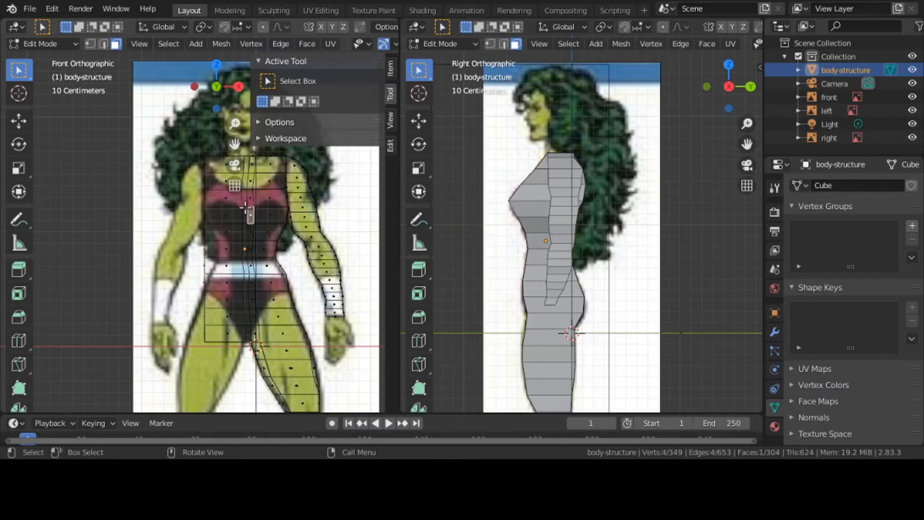
pyautogui.press('b')
pyautogui.moveTo(242, 147); pyautogui.dragTo(184, 374)
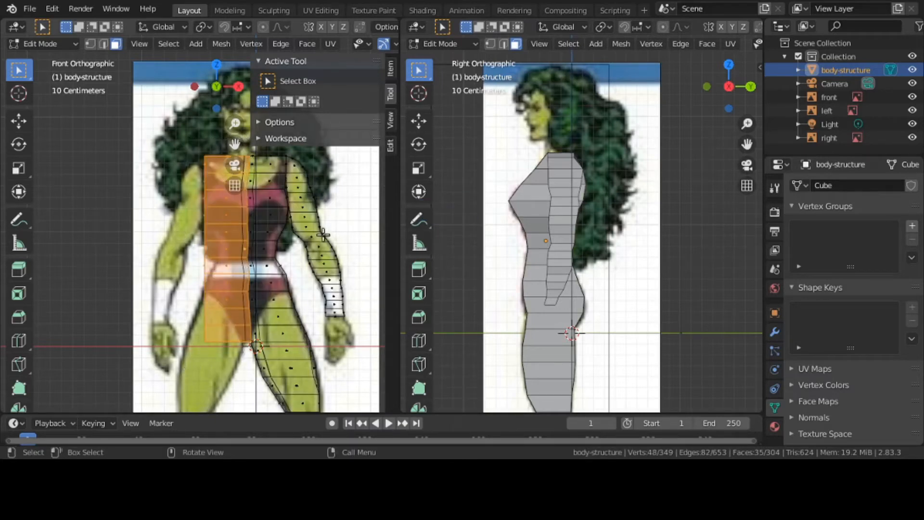
pyautogui.press('z')
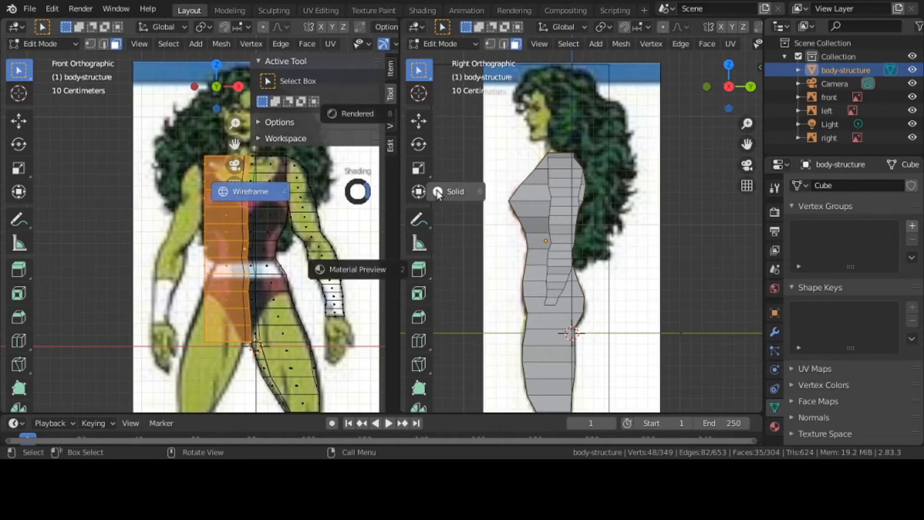
pyautogui.click(433, 192)
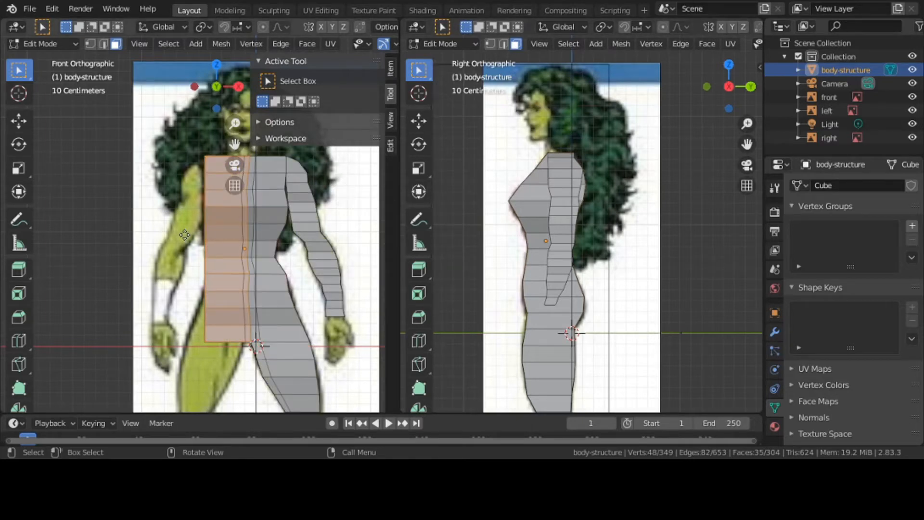
pyautogui.press('g')
pyautogui.press('x')
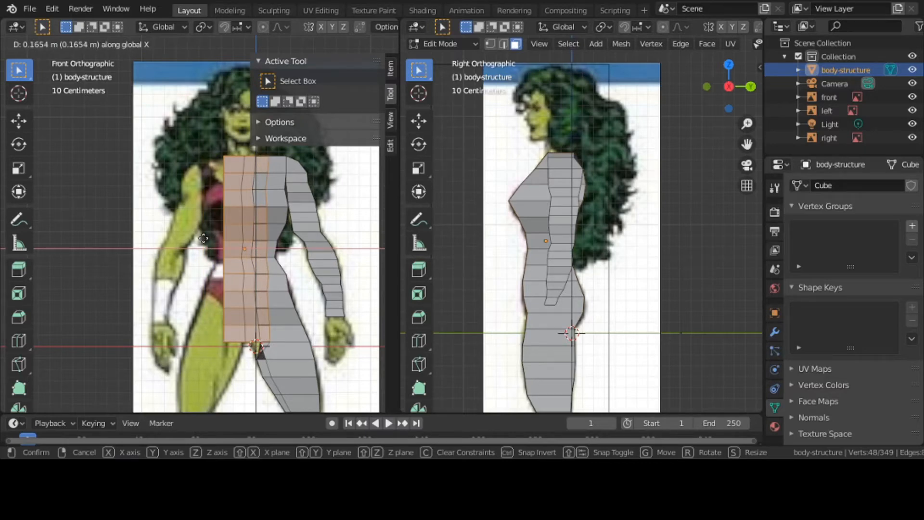
pyautogui.press('Escape')
pyautogui.hotkey('alt', 'a')
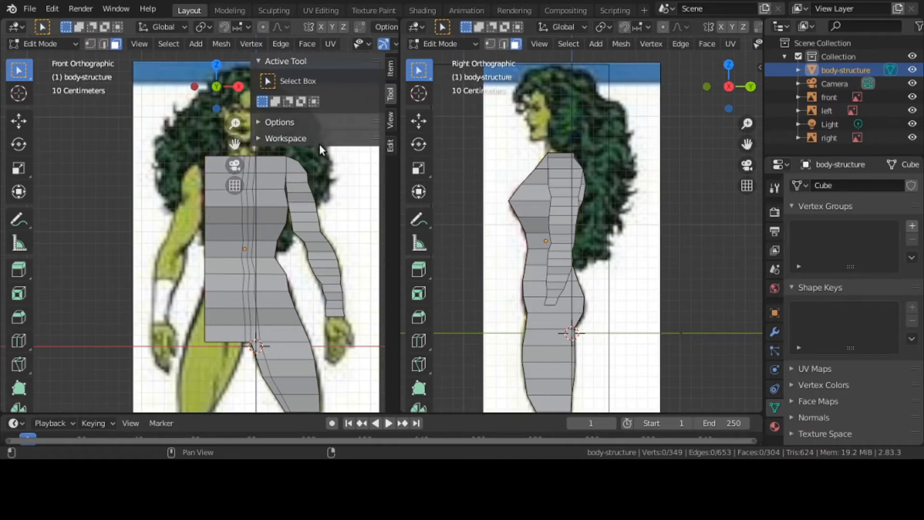
# Box-select only the flattened outer side faces of the armless half in wireframe, and return to solid shading.
pyautogui.press('z')
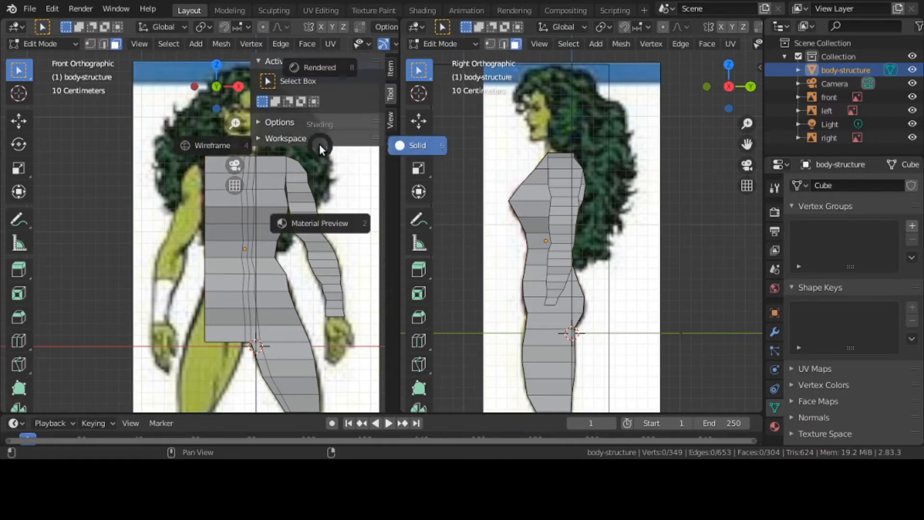
pyautogui.click(221, 145)
pyautogui.moveTo(185, 145); pyautogui.dragTo(217, 350)
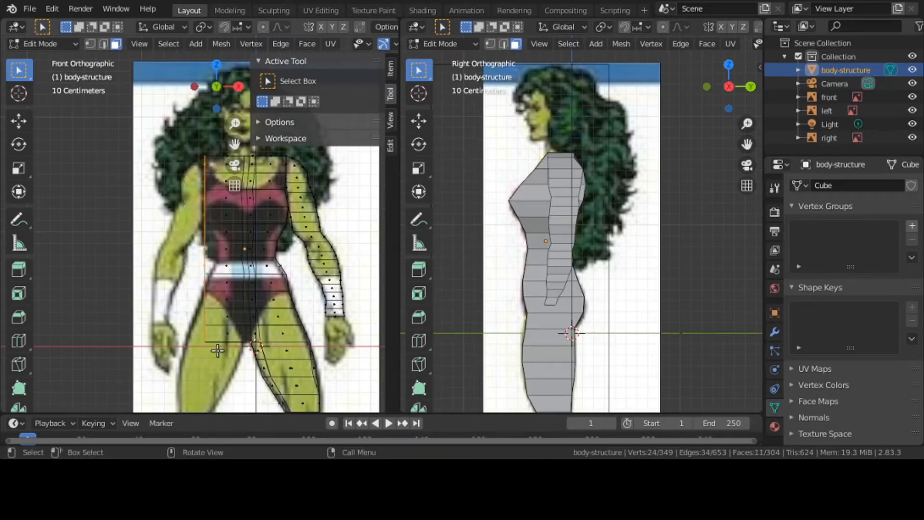
pyautogui.press('z')
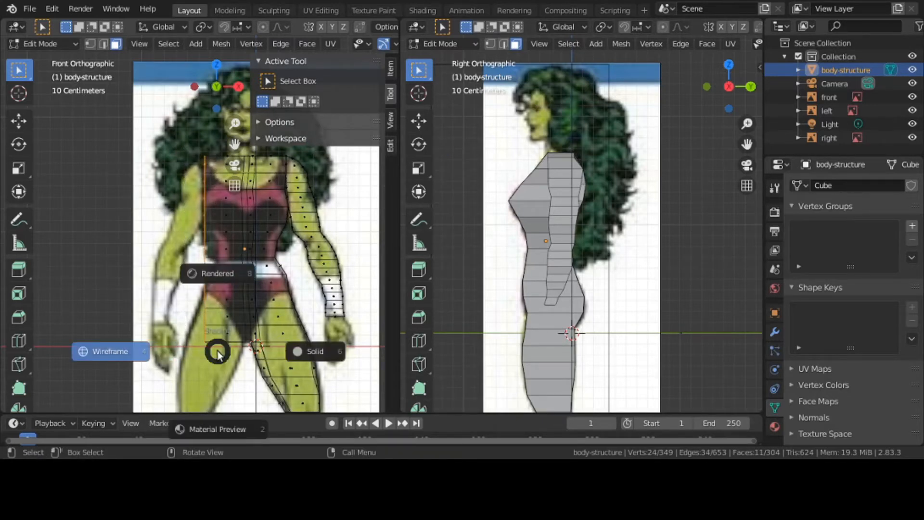
pyautogui.click(308, 351)
# Move the selected side faces about 0.33 m along X toward the body's centre, deselect them and save the file.
pyautogui.press('g')
pyautogui.press('x')
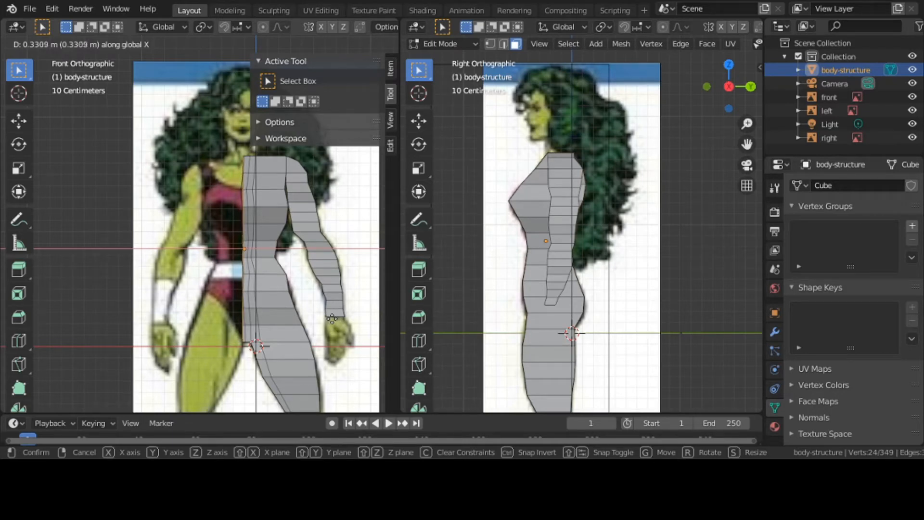
pyautogui.click(332, 317)
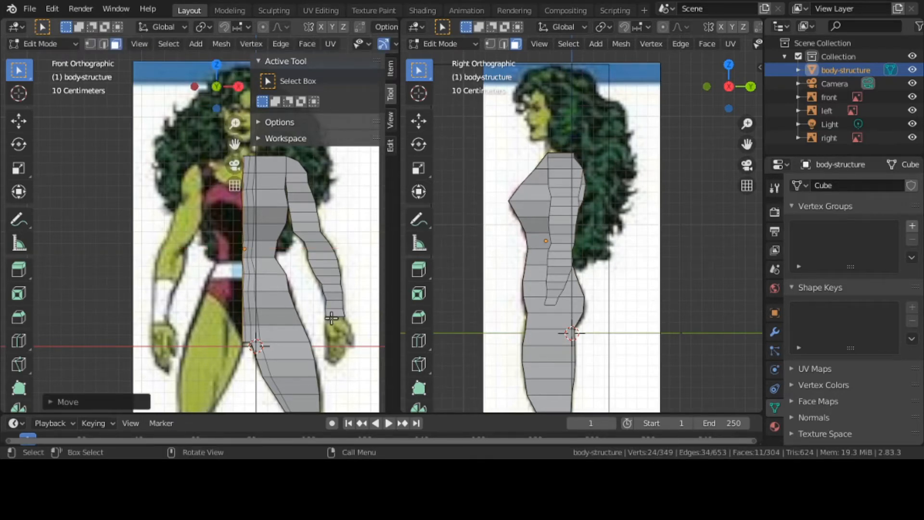
pyautogui.click(332, 318)
pyautogui.click(30, 9)
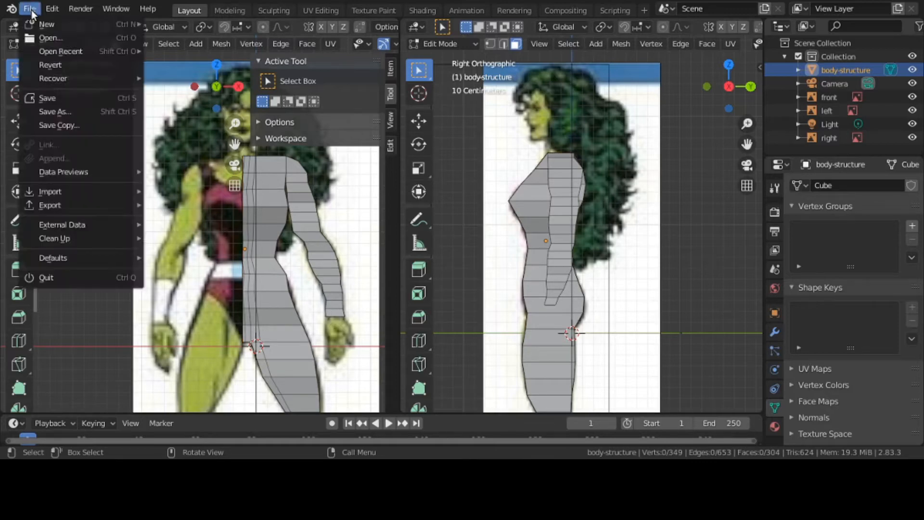
pyautogui.click(60, 91)
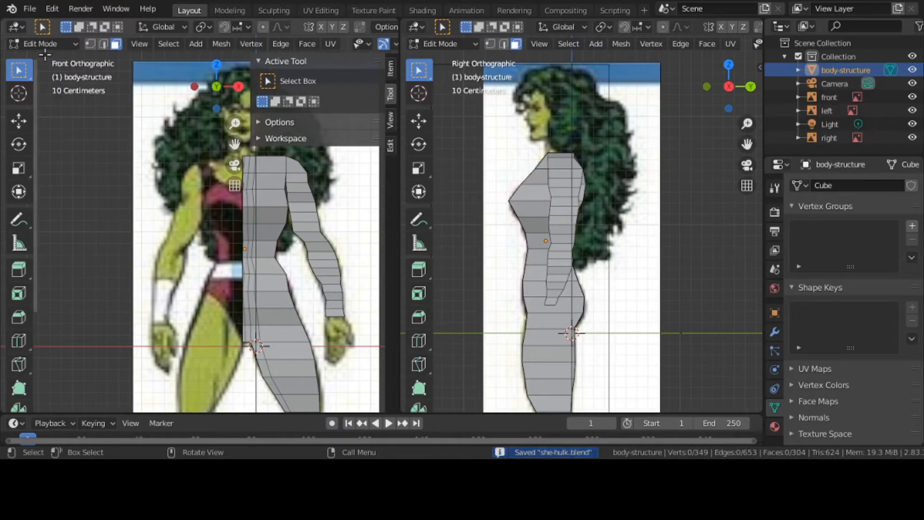
# Return the body-structure mesh to Object Mode and hide the front viewport's sidebar.
pyautogui.click(40, 42)
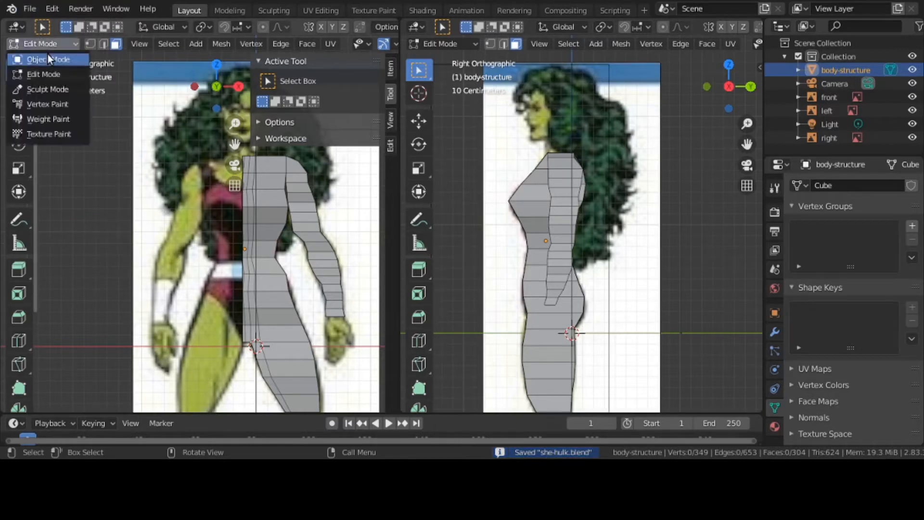
pyautogui.click(48, 56)
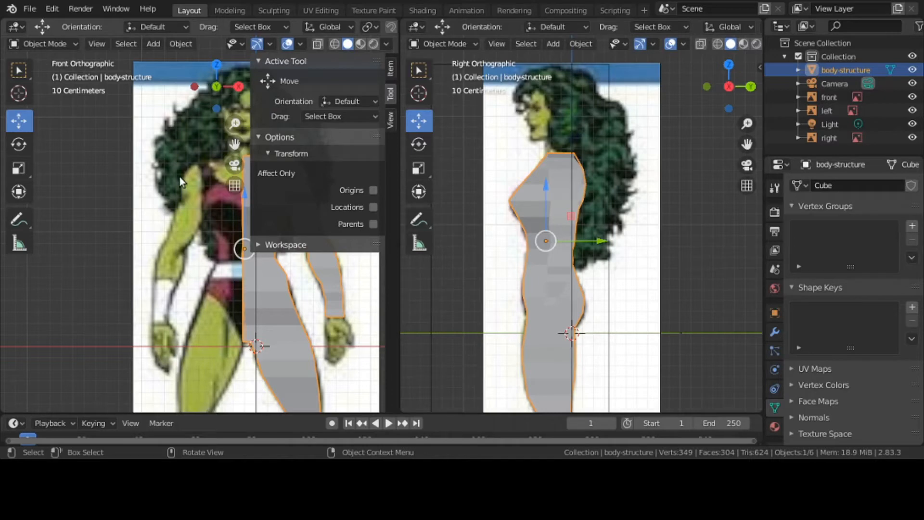
pyautogui.press('n')
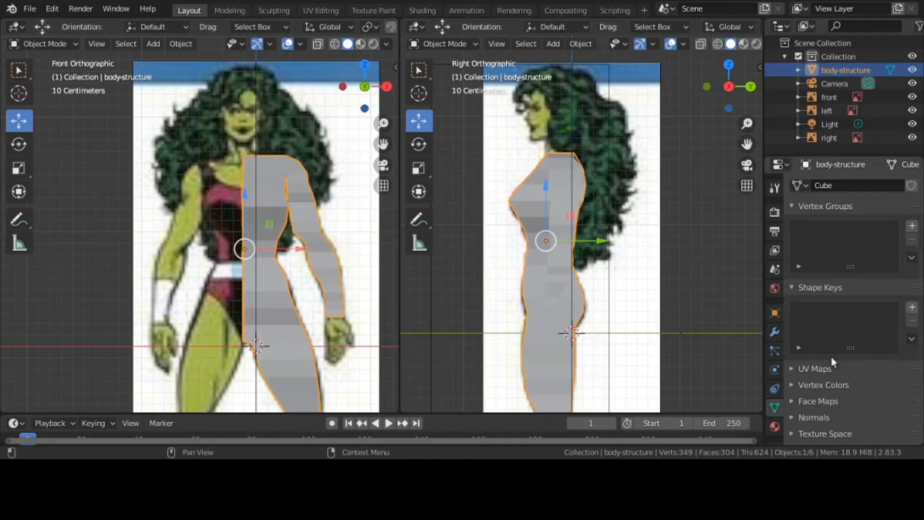
# Try a Mirror modifier on the body-structure object and remove it again.
pyautogui.click(775, 332)
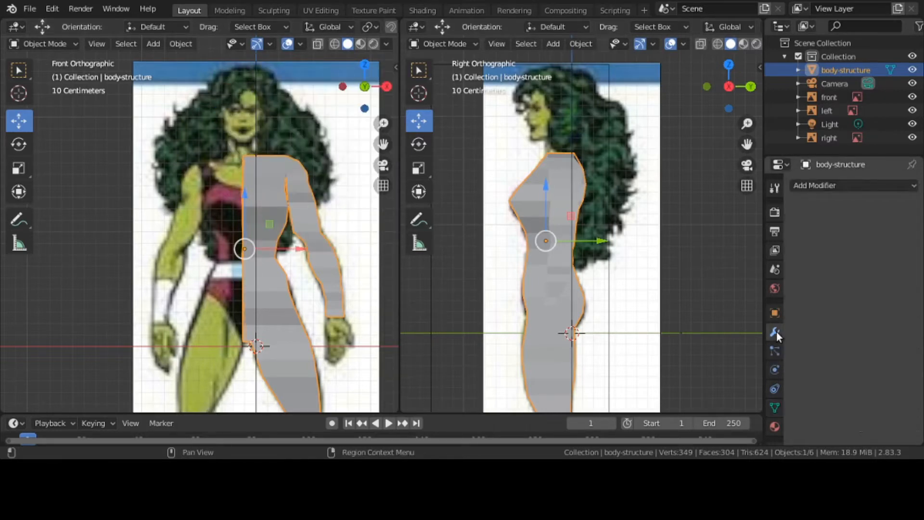
pyautogui.click(832, 185)
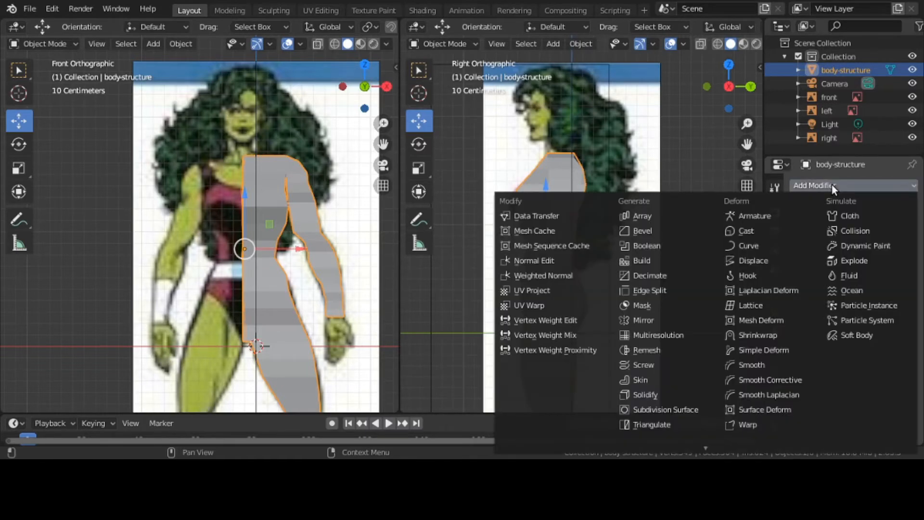
pyautogui.click(700, 320)
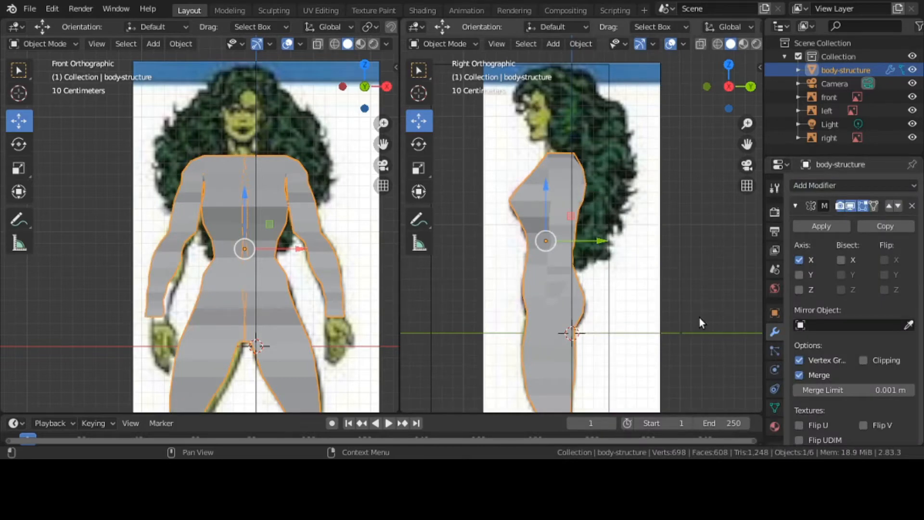
pyautogui.click(913, 208)
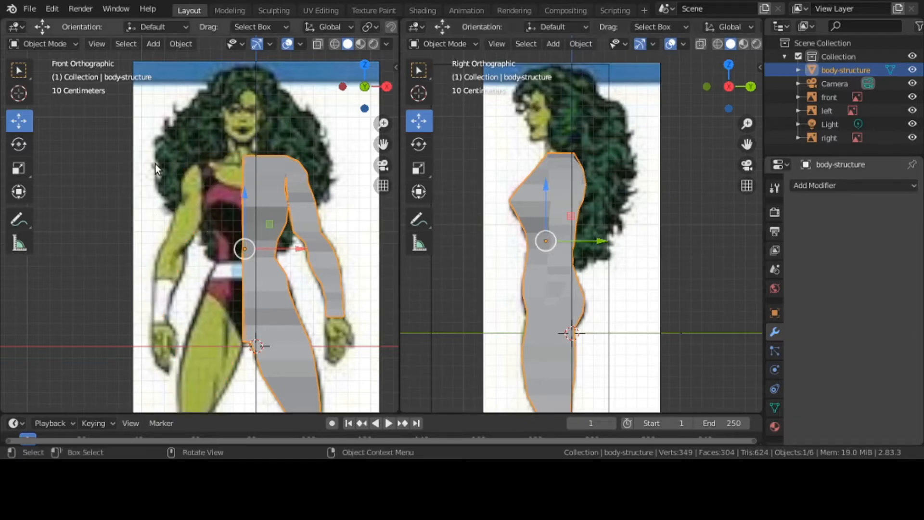
# Add a Plain Axes empty at the 3D cursor.
pyautogui.click(153, 44)
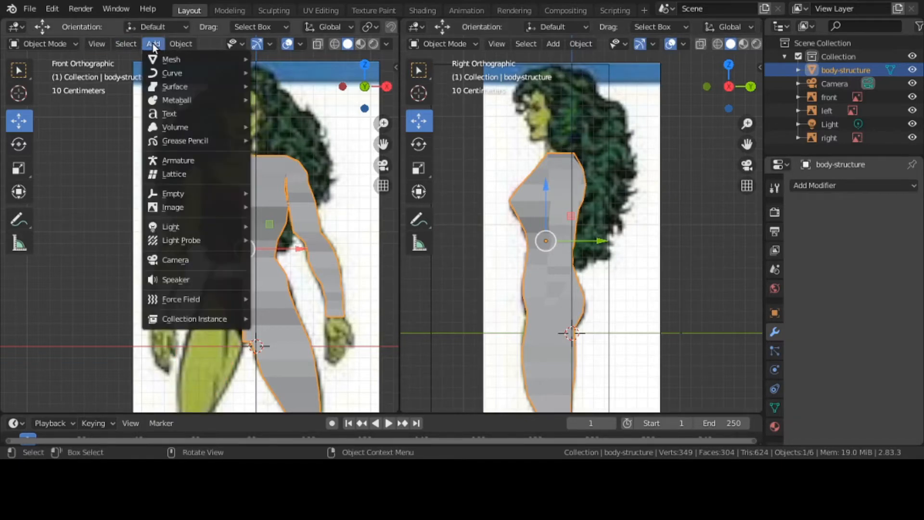
pyautogui.moveTo(195, 192)
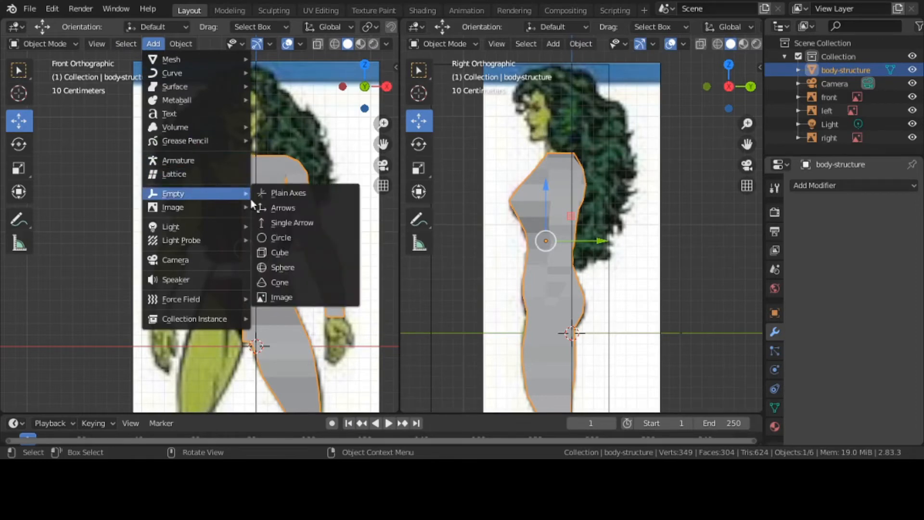
pyautogui.click(275, 195)
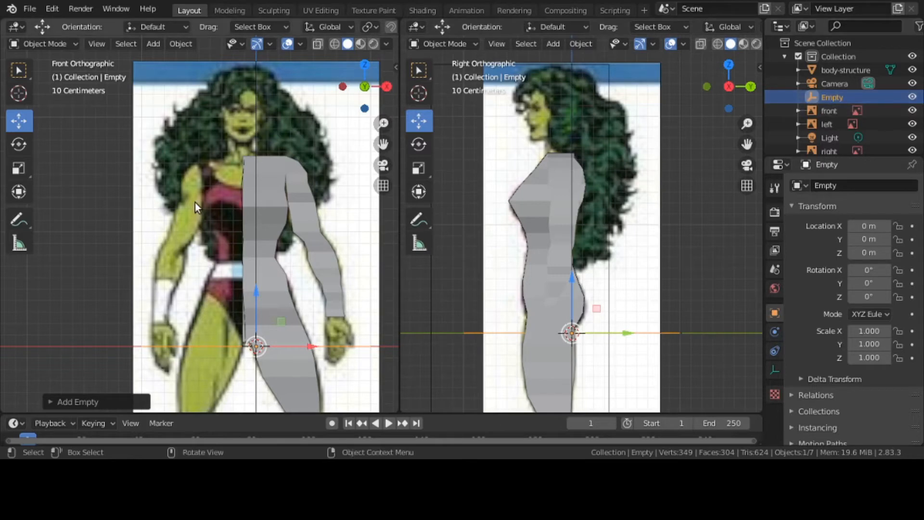
# Add a Mirror modifier to the body-structure object and set Empty as its mirror object.
pyautogui.click(279, 208)
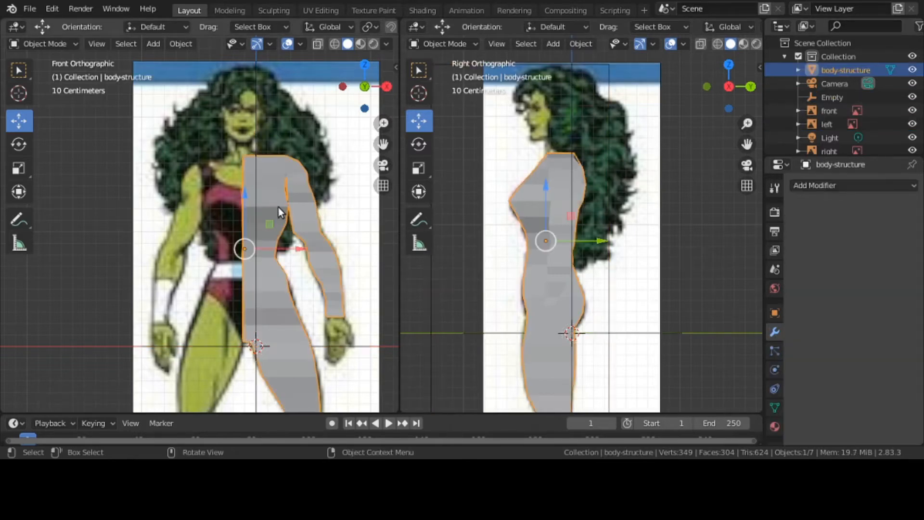
pyautogui.click(814, 186)
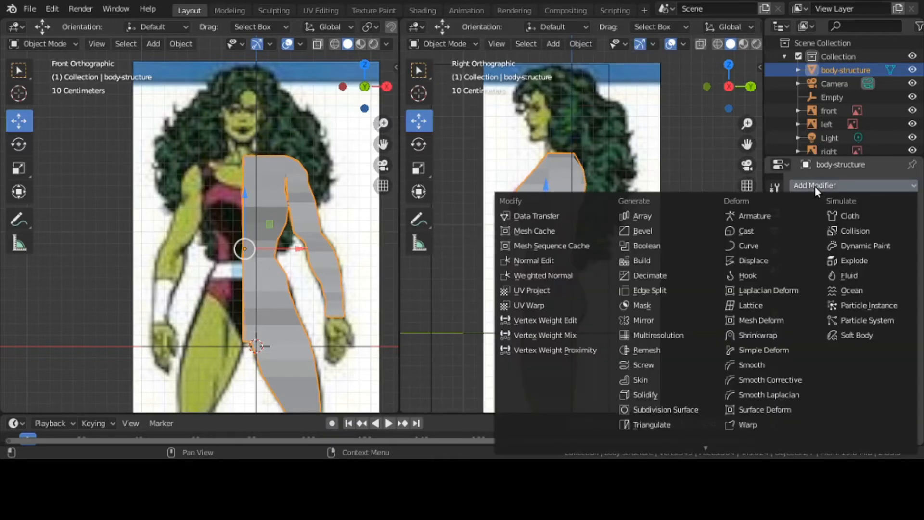
pyautogui.click(682, 314)
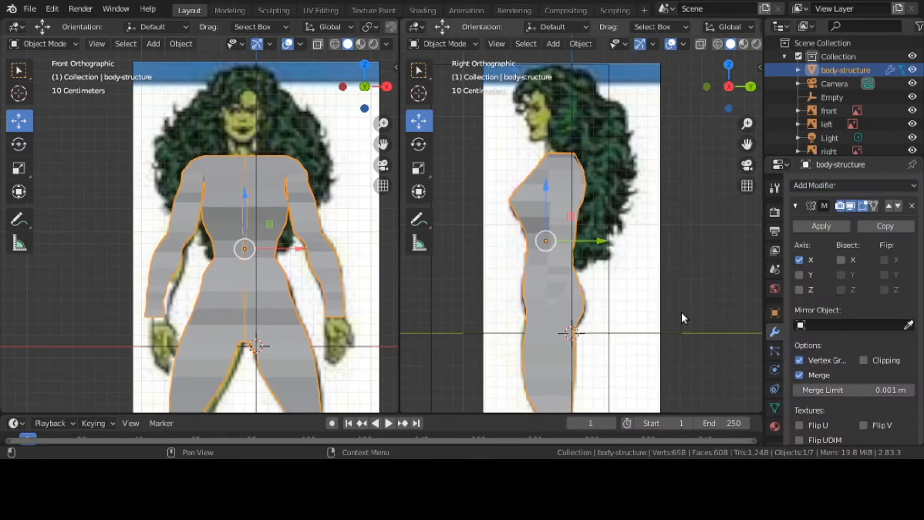
pyautogui.click(844, 325)
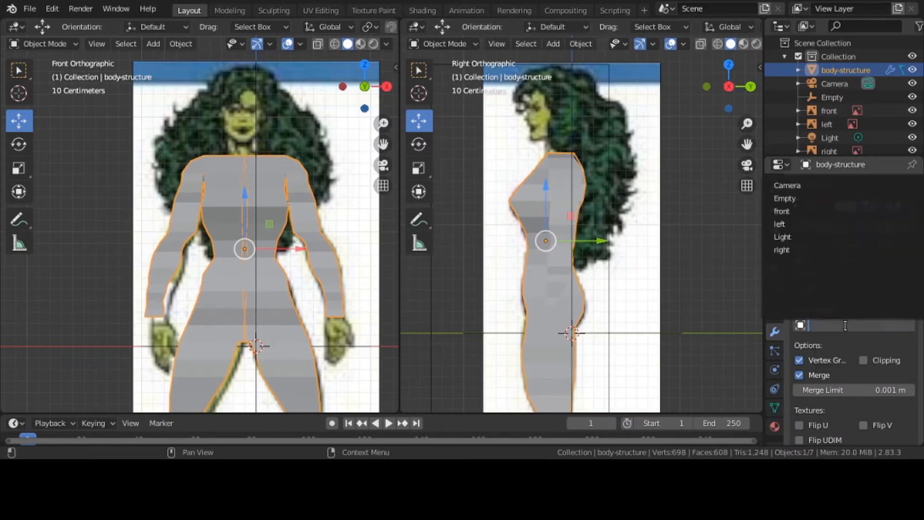
pyautogui.click(829, 198)
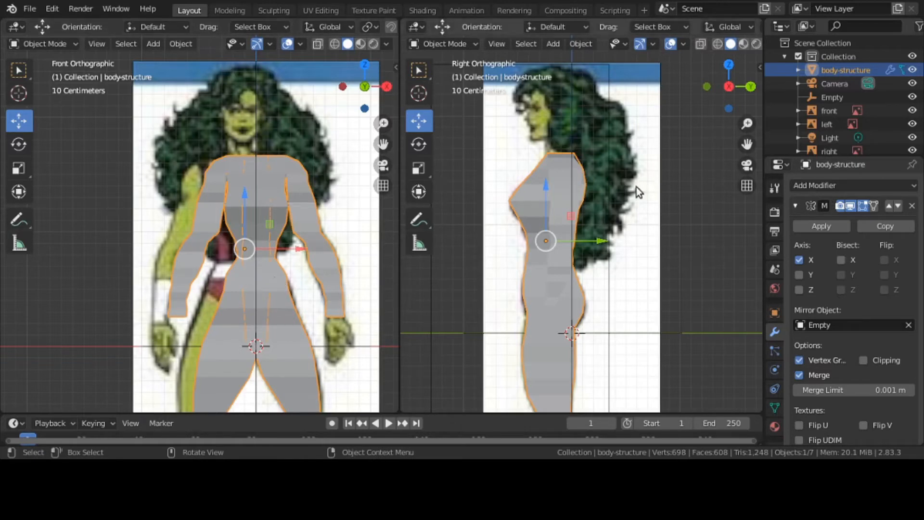
# Try moving the Empty along X to shift the mirrored half, and cancel the move.
pyautogui.click(848, 100)
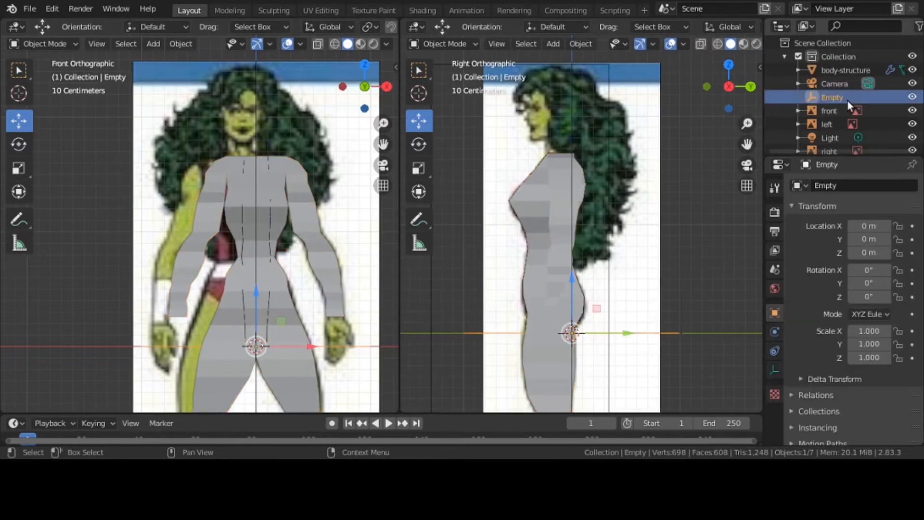
pyautogui.press('g')
pyautogui.press('x')
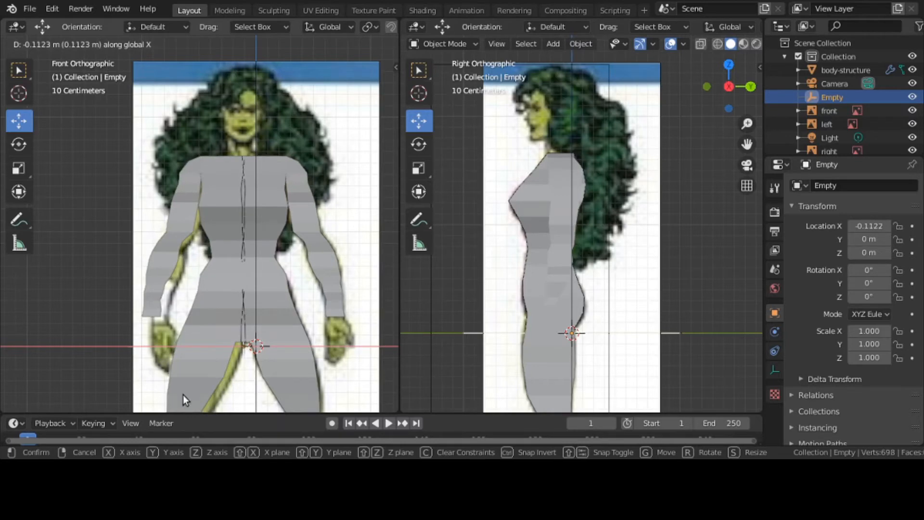
pyautogui.press('Escape')
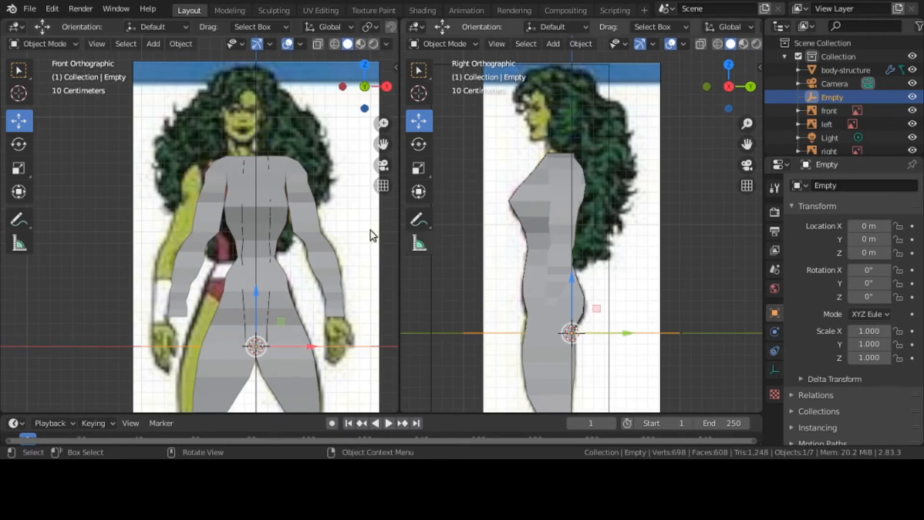
# Clear the body-structure Mirror modifier's mirror object, enable Clipping and deselect the body.
pyautogui.click(281, 212)
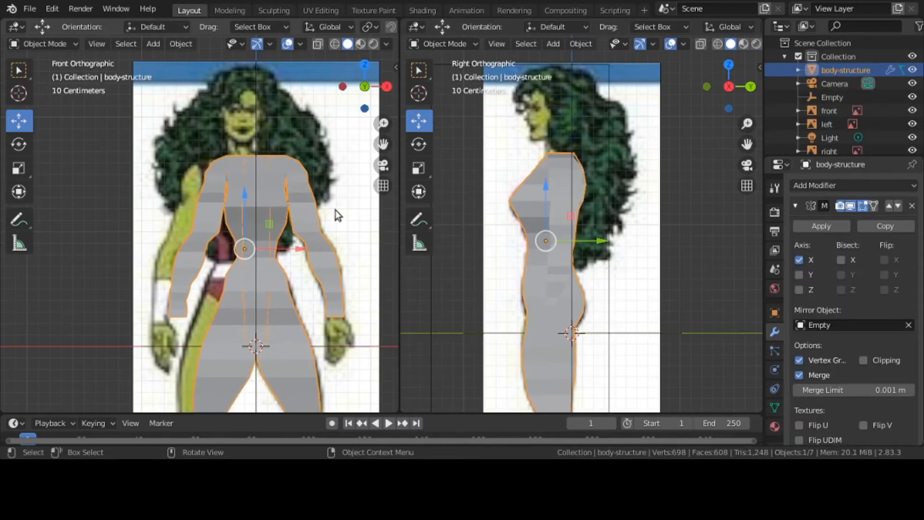
pyautogui.click(909, 325)
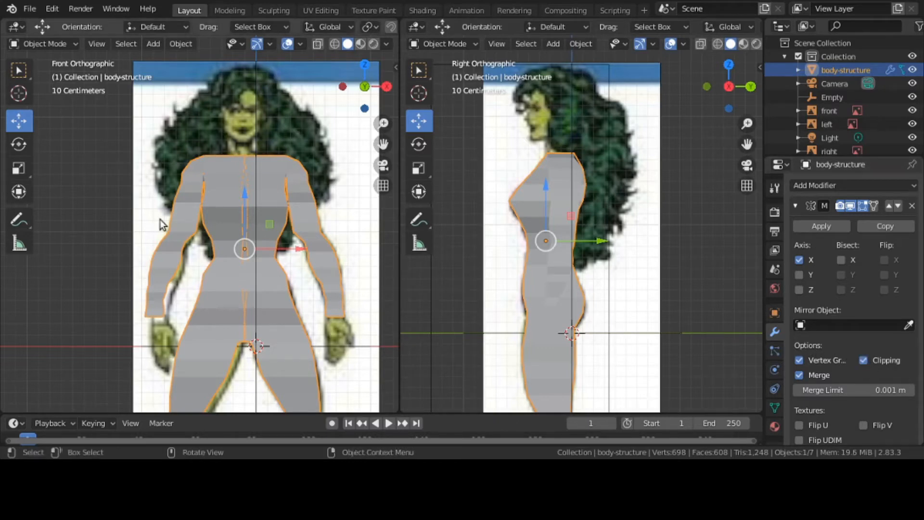
pyautogui.click(77, 173)
# Examine the mirrored body in perspective and in front view down to the feet.
pyautogui.moveTo(77, 172); pyautogui.dragTo(342, 189, button='middle')
pyautogui.moveTo(313, 256); pyautogui.dragTo(360, 255, button='middle')
pyautogui.moveTo(299, 279); pyautogui.dragTo(362, 278, button='middle')
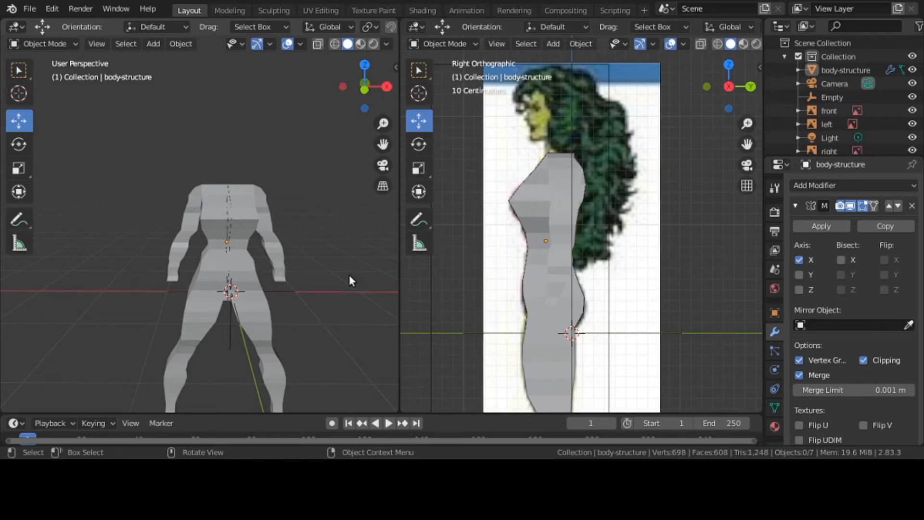
pyautogui.press('`')
pyautogui.click(264, 230)
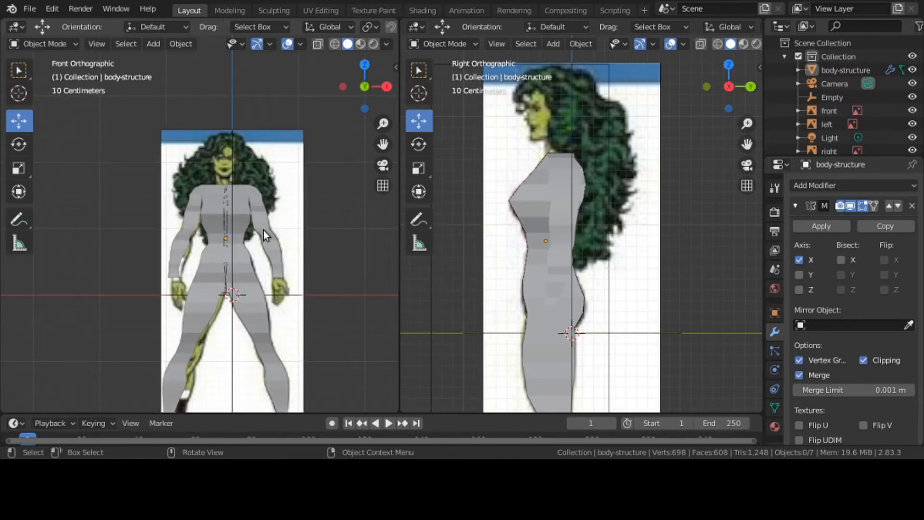
pyautogui.keyDown('shift'); pyautogui.moveTo(262, 244); pyautogui.dragTo(262, 139, button='middle'); pyautogui.keyUp('shift')
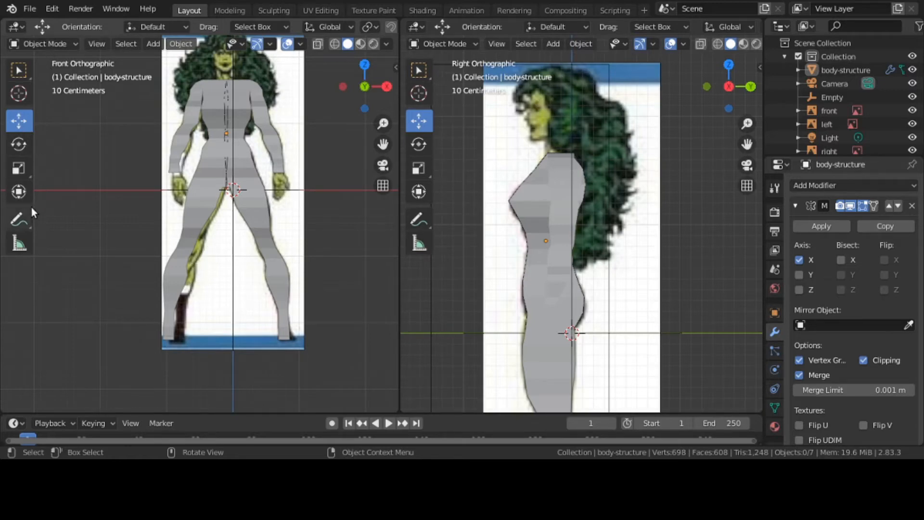
# Annotate the uncovered part of the reference's lower leg in front view, and undo the strokes.
pyautogui.click(22, 219)
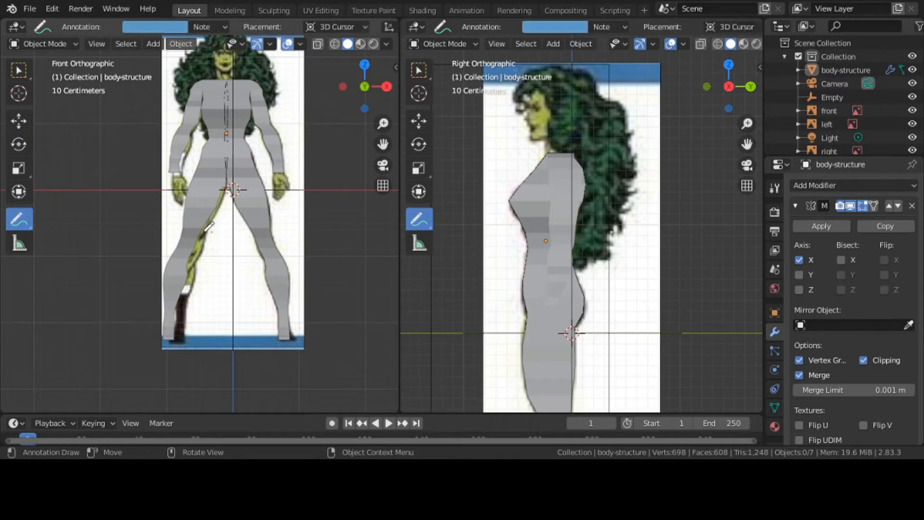
pyautogui.moveTo(201, 241)
pyautogui.mouseDown()
pyautogui.moveTo(181, 334)
pyautogui.moveTo(191, 247)
pyautogui.moveTo(203, 226)
pyautogui.moveTo(201, 235)
pyautogui.moveTo(212, 231)
pyautogui.mouseUp()
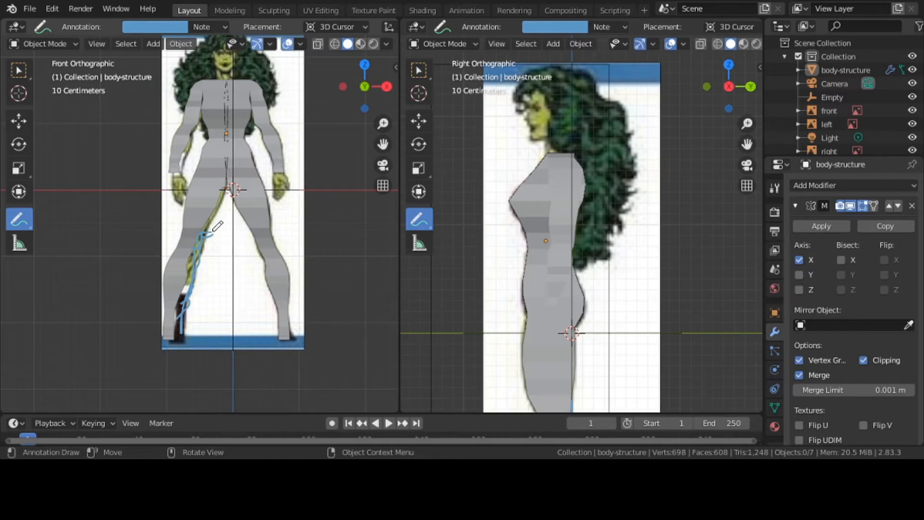
pyautogui.hotkey('ctrl', 'z')
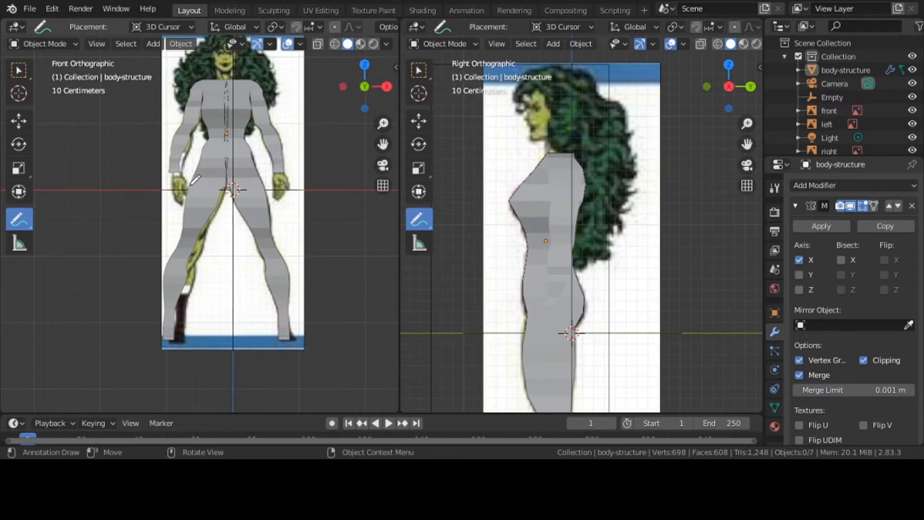
# Activate Select Box, enter Edit Mode on the body and select the two top faces beside the centre line at the neck.
pyautogui.click(19, 71)
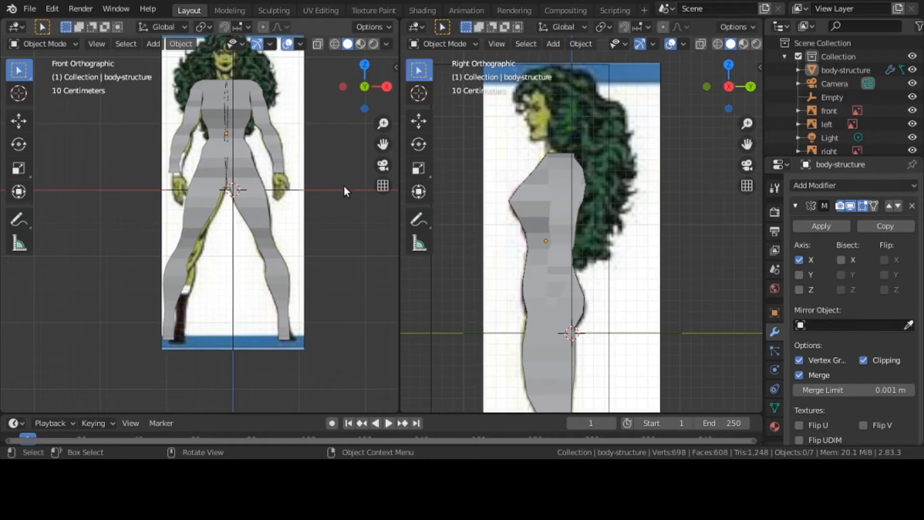
pyautogui.scroll(3, 344, 186)
pyautogui.scroll(3, 336, 292)
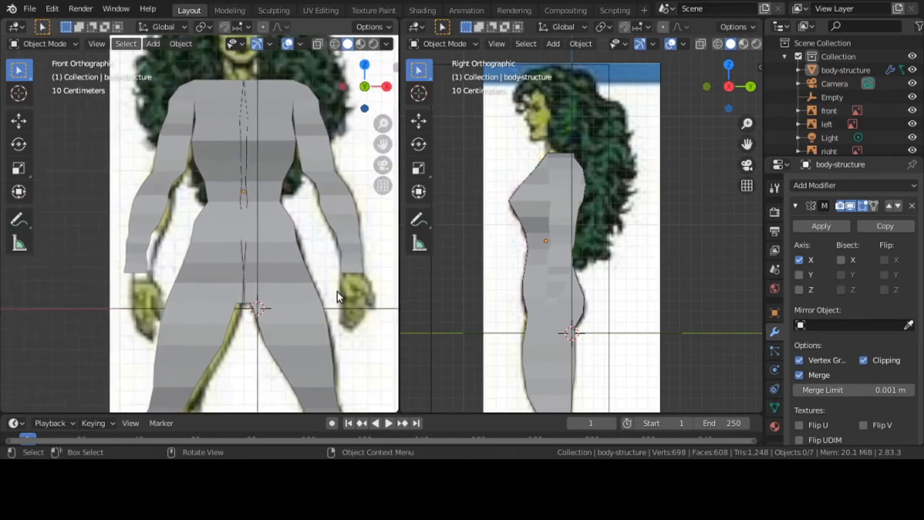
pyautogui.keyDown('shift'); pyautogui.moveTo(337, 291); pyautogui.dragTo(310, 34, button='middle'); pyautogui.keyUp('shift')
pyautogui.scroll(1, 282, 135)
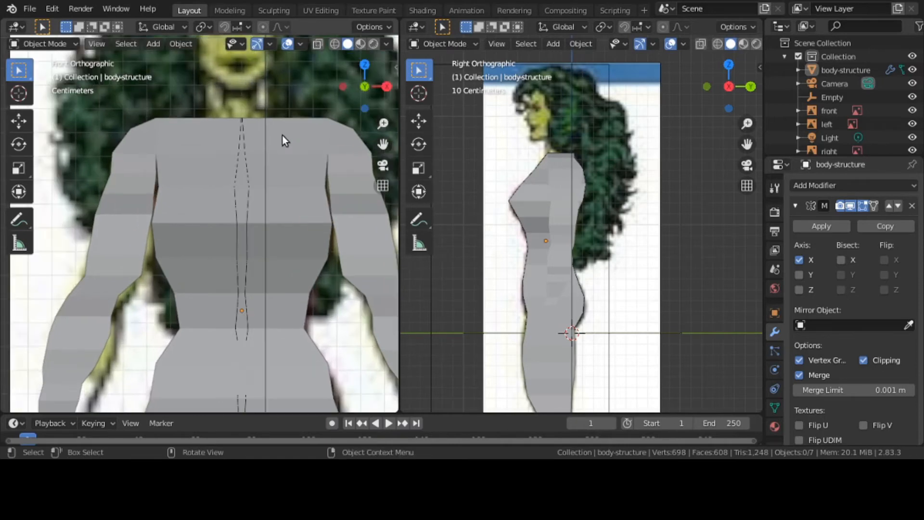
pyautogui.keyDown('shift'); pyautogui.moveTo(282, 135); pyautogui.dragTo(257, 257, button='middle'); pyautogui.keyUp('shift')
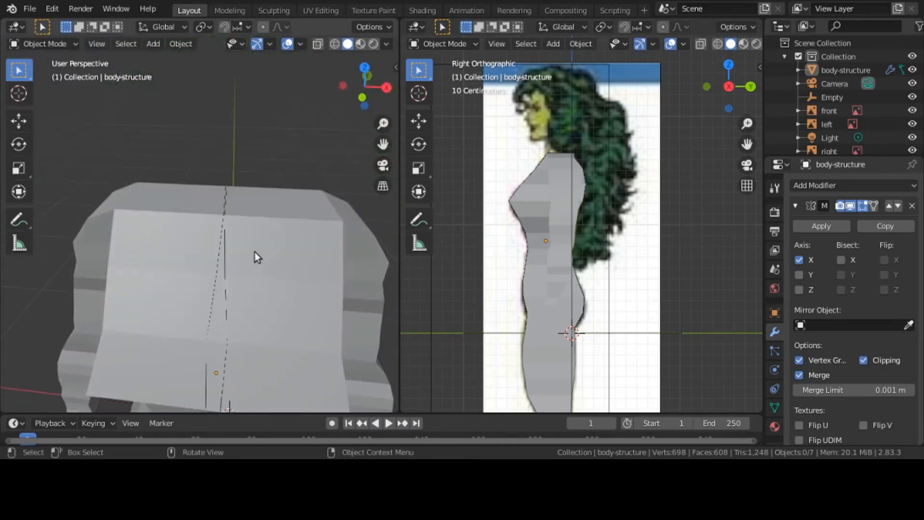
pyautogui.click(43, 45)
pyautogui.click(51, 77)
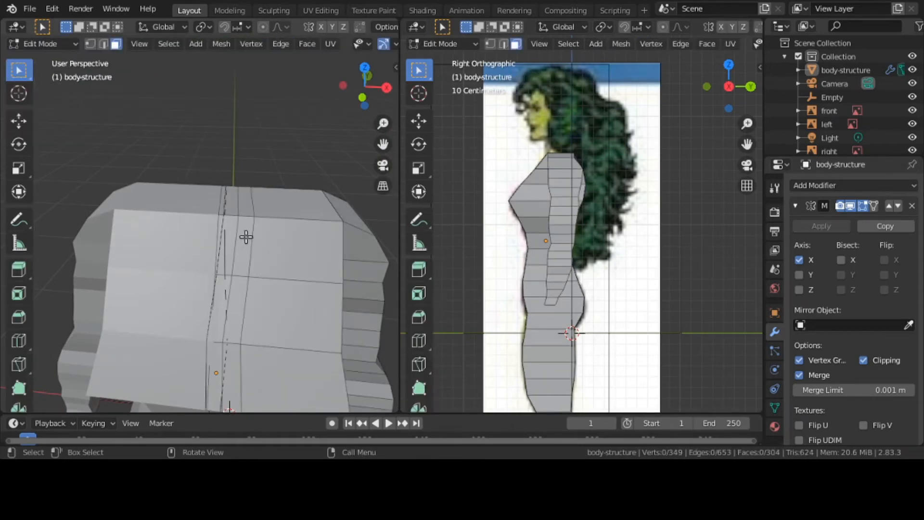
pyautogui.click(246, 207)
pyautogui.keyDown('shift'); pyautogui.click(234, 206); pyautogui.keyUp('shift')
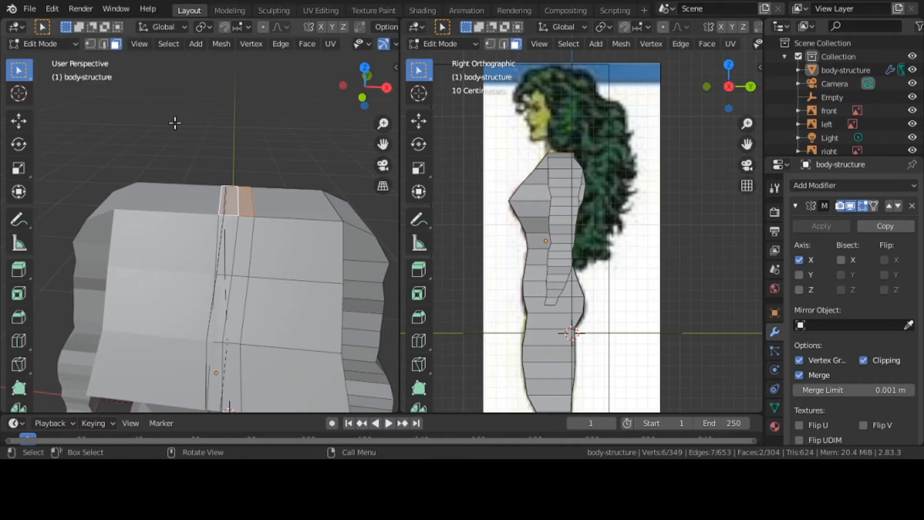
# Switch to front view and try extruding the two selected top faces upward for the neck.
pyautogui.press('`')
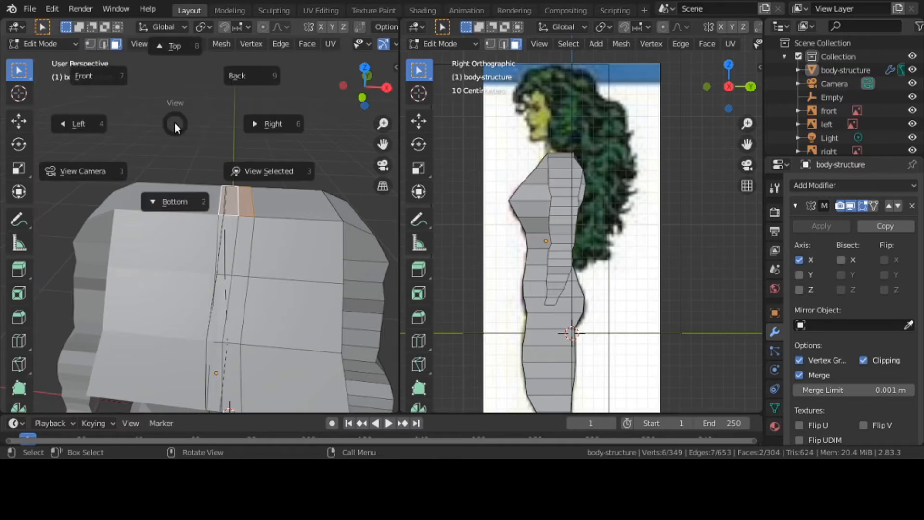
pyautogui.click(100, 81)
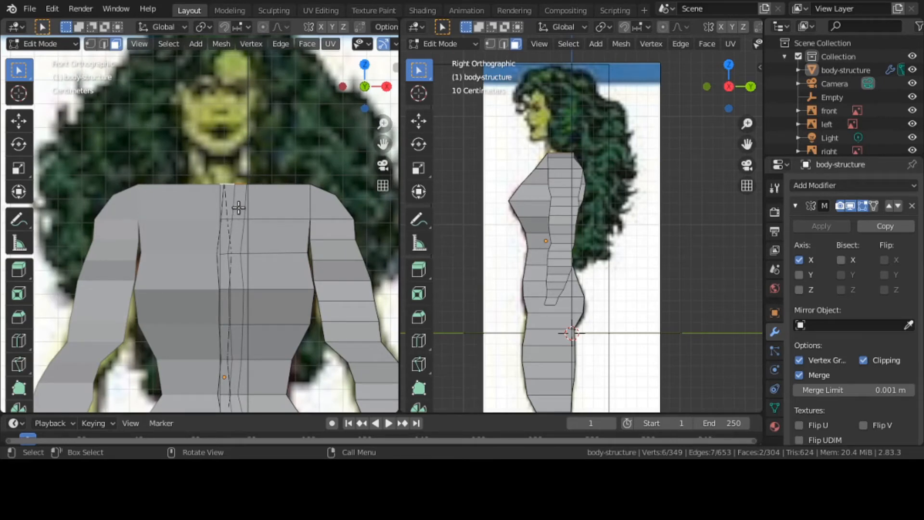
pyautogui.press('e')
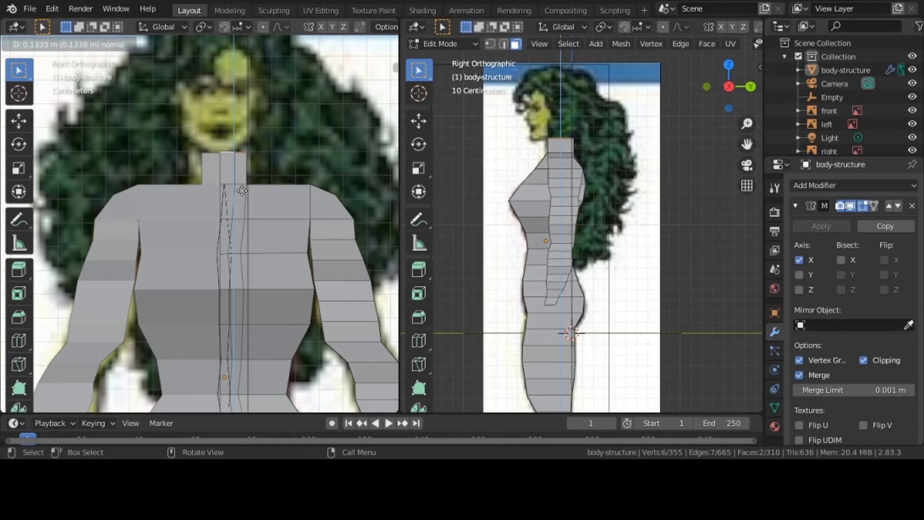
pyautogui.click(242, 191)
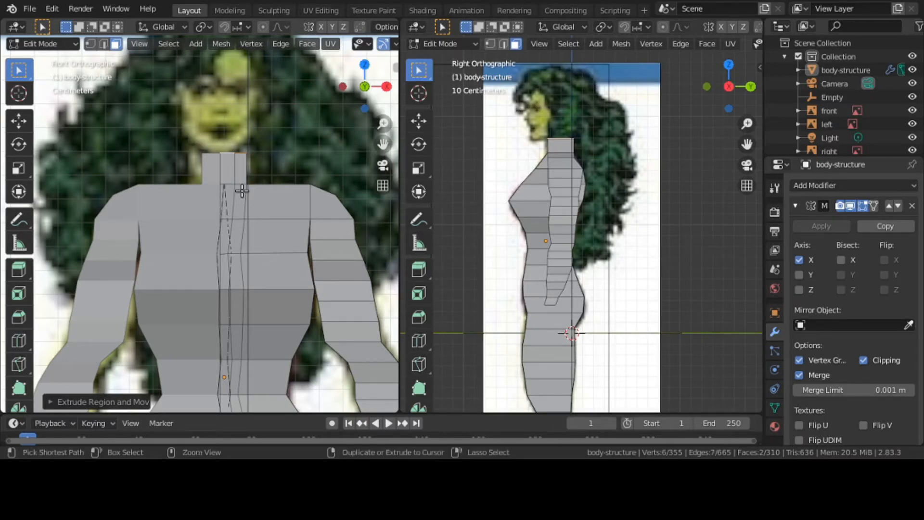
pyautogui.hotkey('ctrl', 'z')
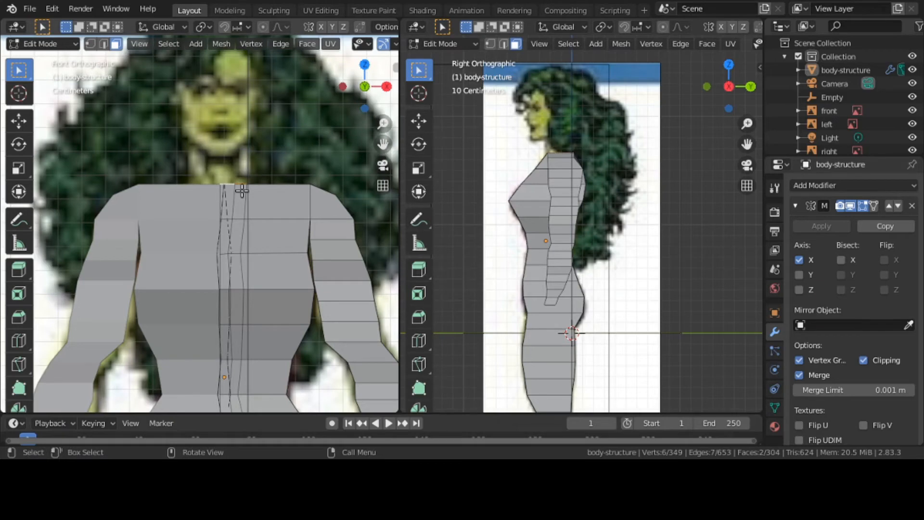
pyautogui.press('e')
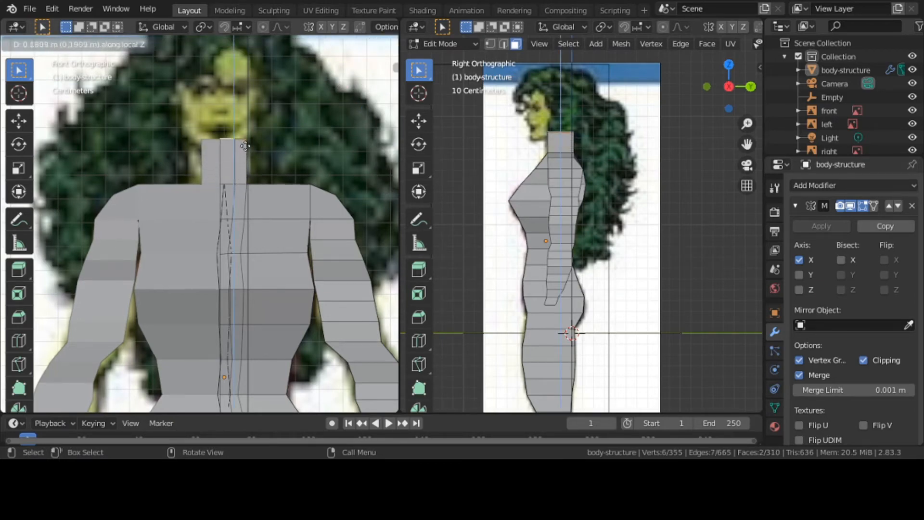
pyautogui.press('Escape')
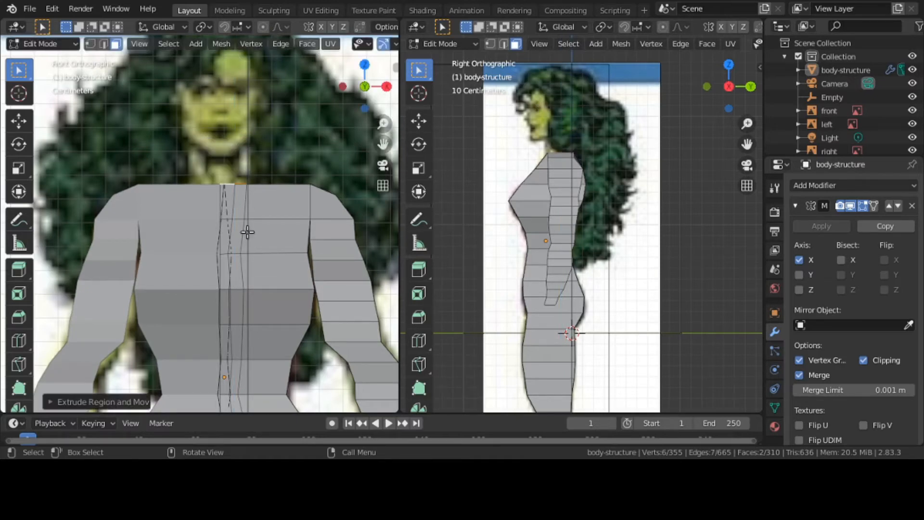
# Extrude the two selected top faces upward about 0.21 m to the chin in front view, and deselect everything.
pyautogui.press('e')
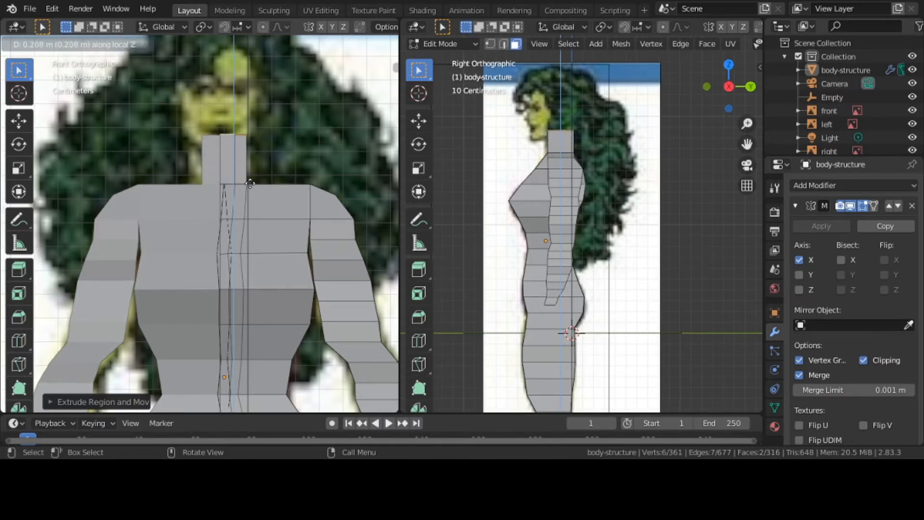
pyautogui.click(249, 182)
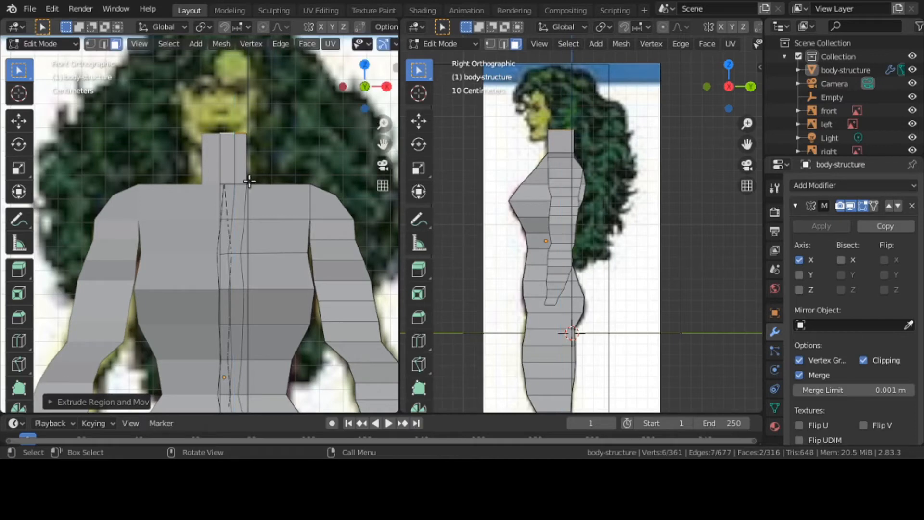
pyautogui.hotkey('alt', 'a')
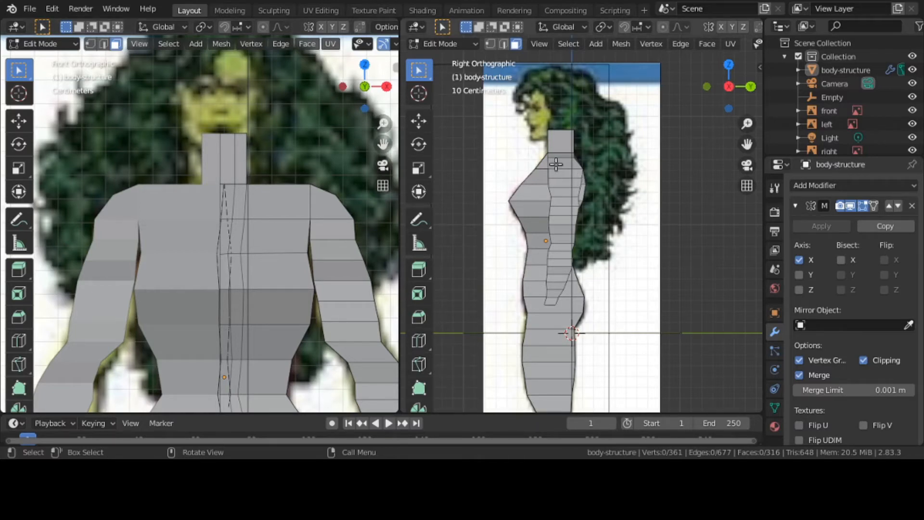
# Select the two front edges at the top of the neck in edge select mode, and return to right view.
pyautogui.moveTo(536, 153); pyautogui.dragTo(626, 173, button='middle')
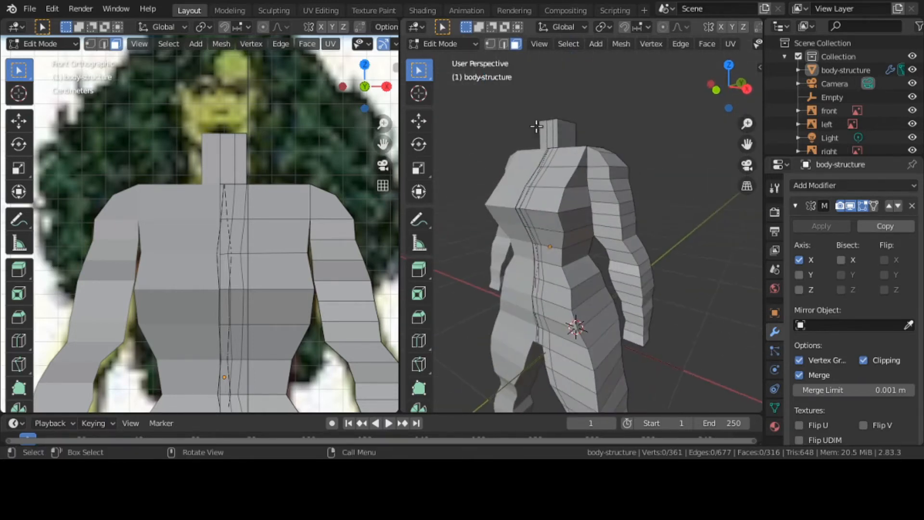
pyautogui.click(504, 44)
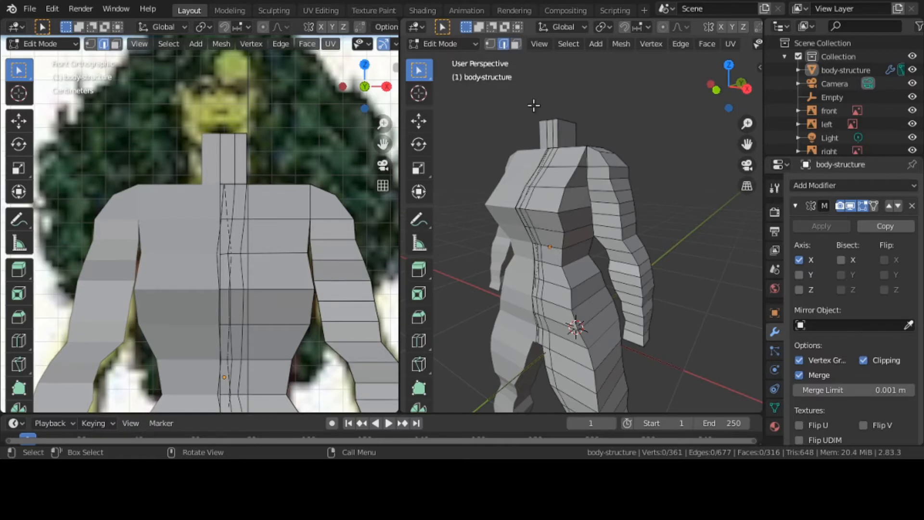
pyautogui.moveTo(566, 127); pyautogui.dragTo(573, 183, button='middle')
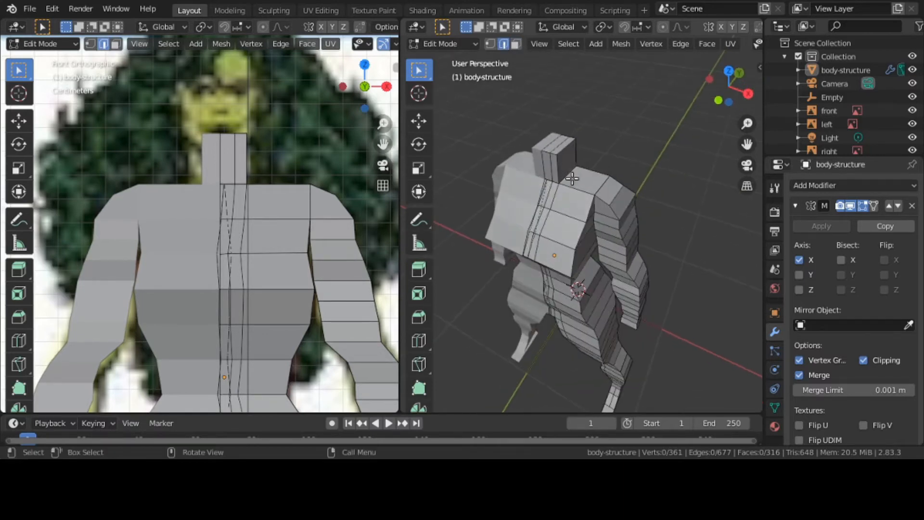
pyautogui.click(551, 154)
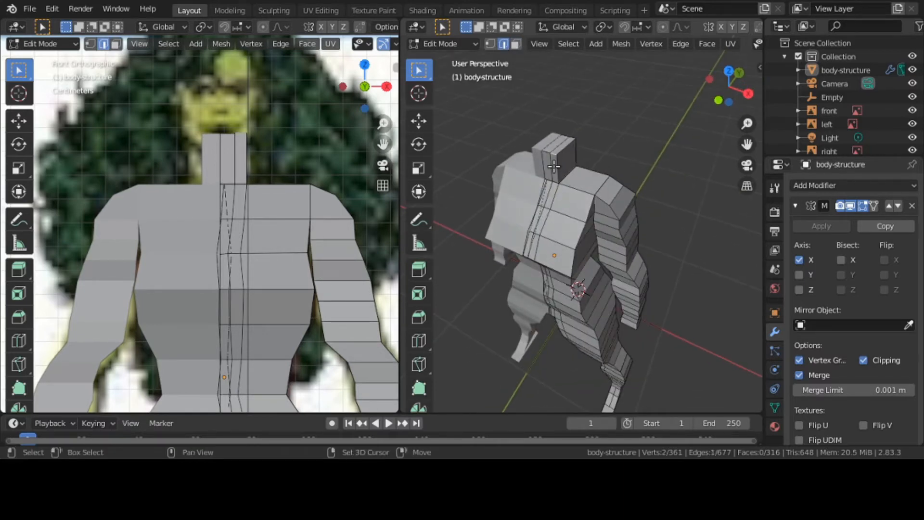
pyautogui.keyDown('shift'); pyautogui.click(548, 152); pyautogui.keyUp('shift')
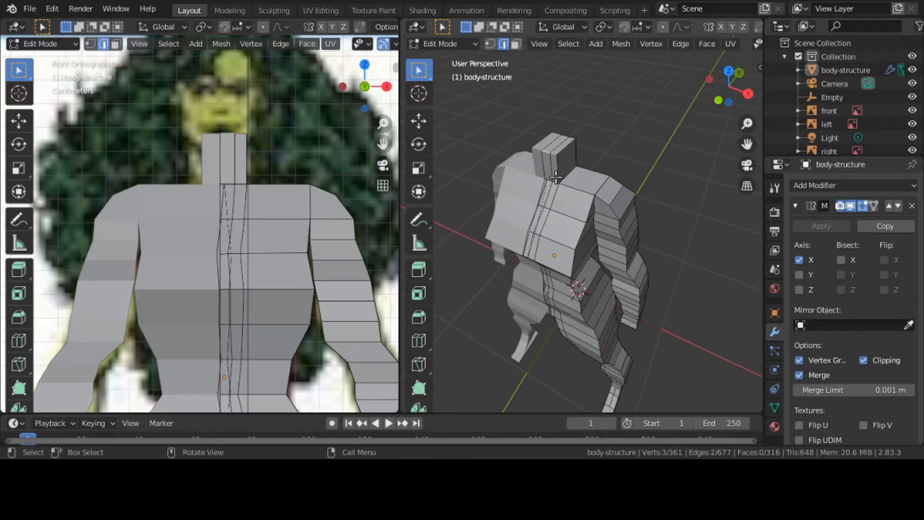
pyautogui.press('`')
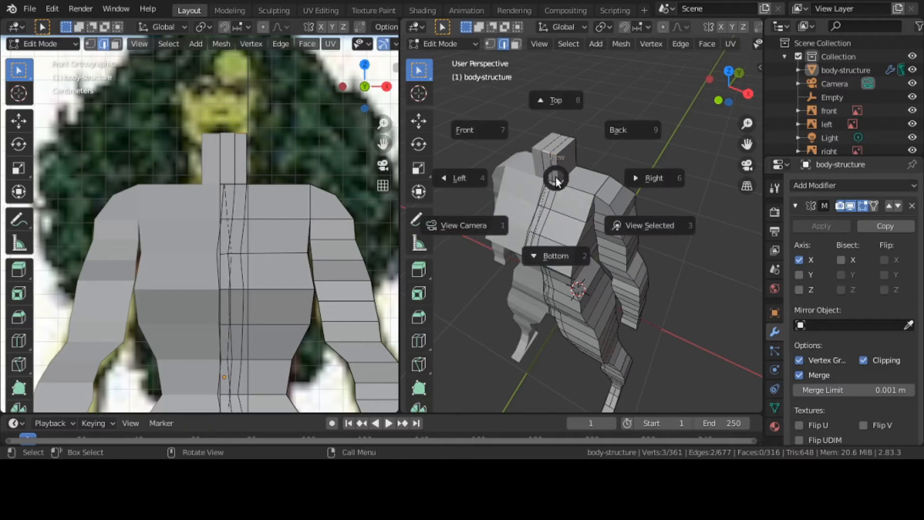
pyautogui.click(646, 178)
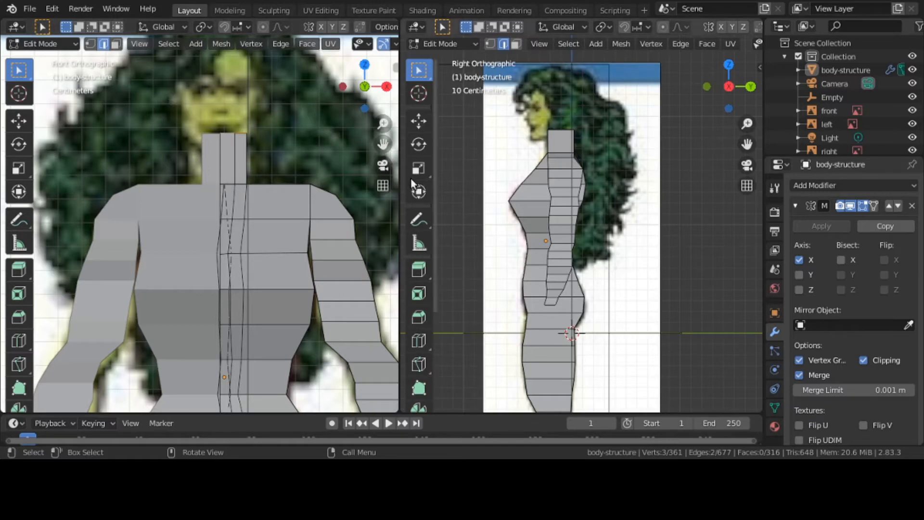
# Annotate the words "Extrude" and "E" beside the side reference in right view.
pyautogui.click(424, 217)
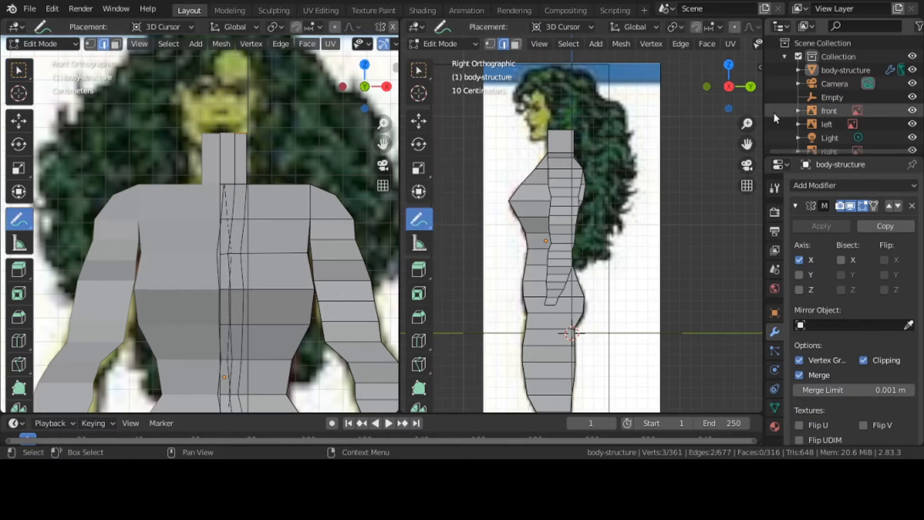
pyautogui.moveTo(659, 159)
pyautogui.mouseDown()
pyautogui.moveTo(672, 134)
pyautogui.moveTo(680, 139)
pyautogui.moveTo(664, 146)
pyautogui.moveTo(670, 165)
pyautogui.moveTo(685, 149)
pyautogui.moveTo(691, 164)
pyautogui.moveTo(719, 154)
pyautogui.moveTo(740, 168)
pyautogui.mouseUp()
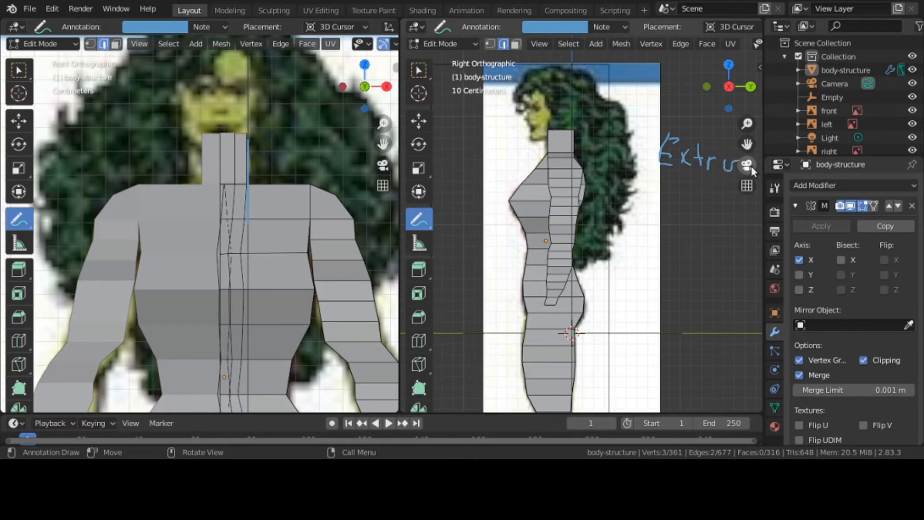
pyautogui.moveTo(737, 180)
pyautogui.mouseDown()
pyautogui.moveTo(721, 195)
pyautogui.moveTo(742, 203)
pyautogui.moveTo(740, 218)
pyautogui.moveTo(727, 204)
pyautogui.mouseUp()
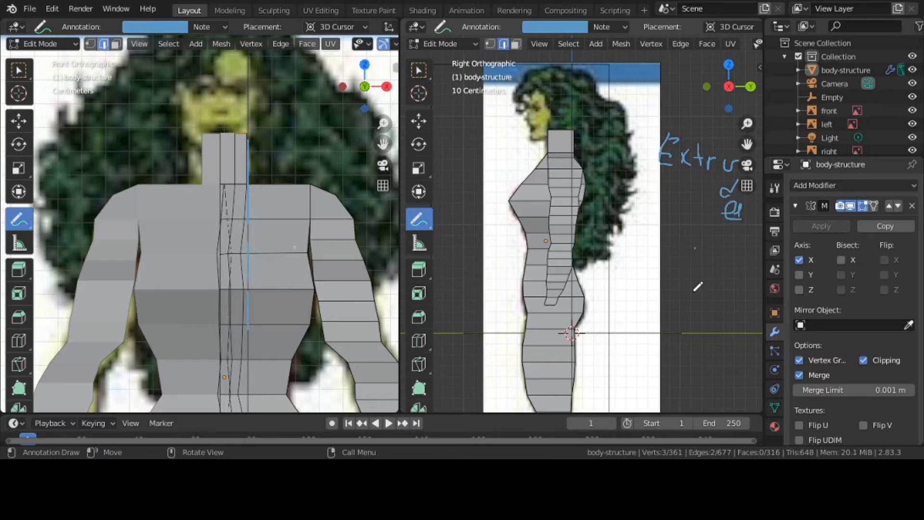
pyautogui.moveTo(694, 290)
pyautogui.mouseDown()
pyautogui.moveTo(696, 253)
pyautogui.moveTo(707, 248)
pyautogui.moveTo(722, 248)
pyautogui.moveTo(711, 263)
pyautogui.moveTo(715, 289)
pyautogui.moveTo(724, 284)
pyautogui.mouseUp()
pyautogui.rightClick(721, 287)
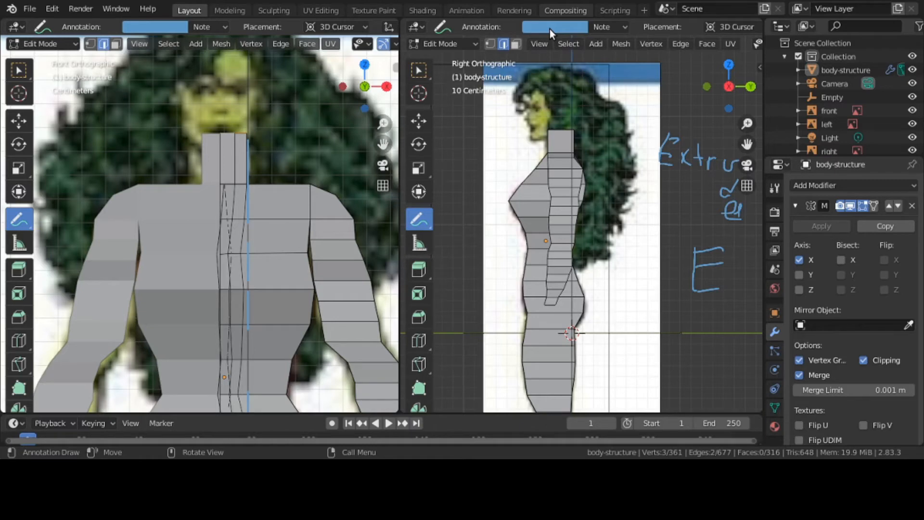
pyautogui.rightClick(674, 255)
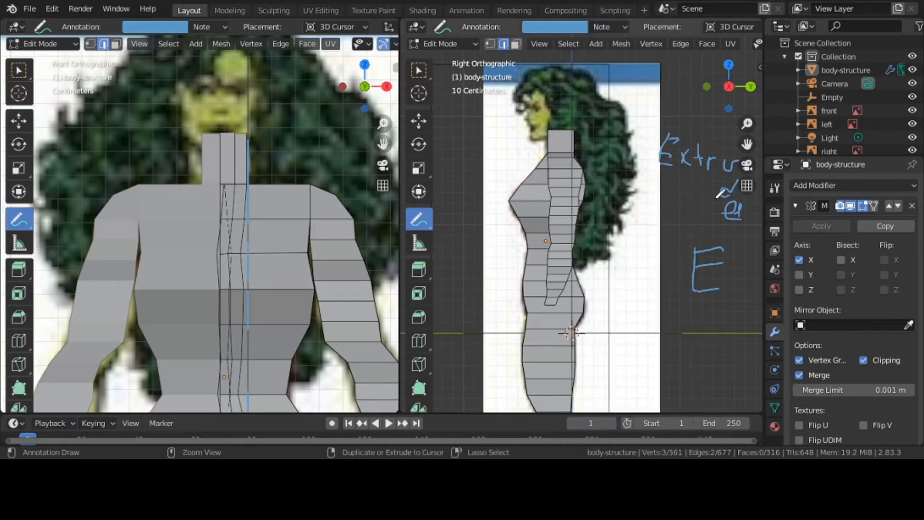
# Activate the selection tool, show the right view's sidebar and look through its sections for the annotation settings.
pyautogui.press('w')
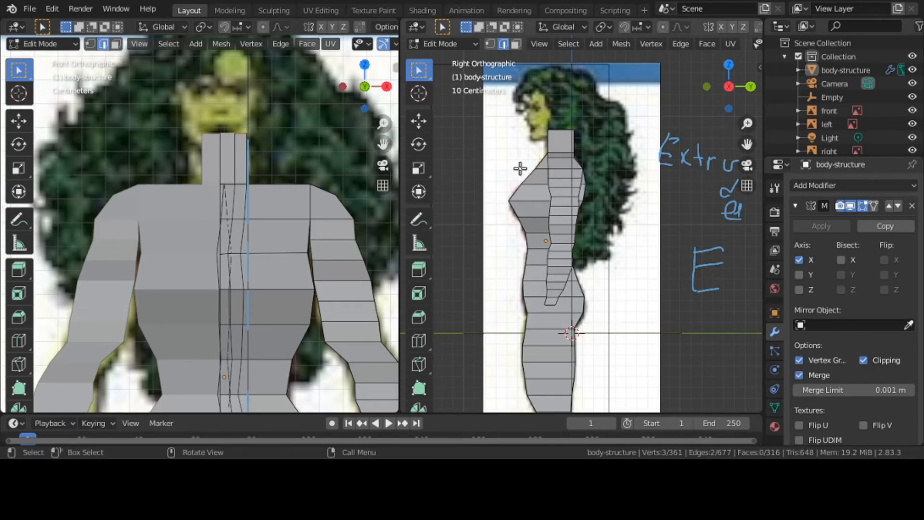
pyautogui.press('n')
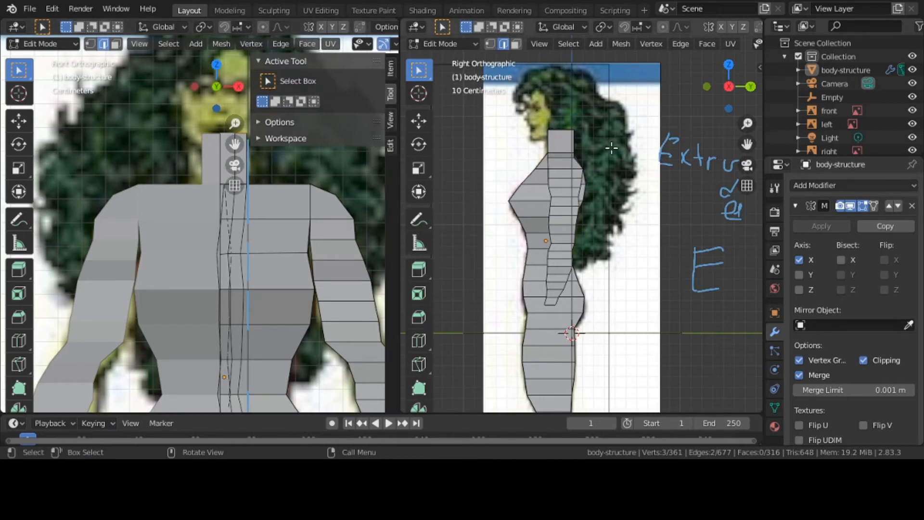
pyautogui.press('n')
pyautogui.press('n')
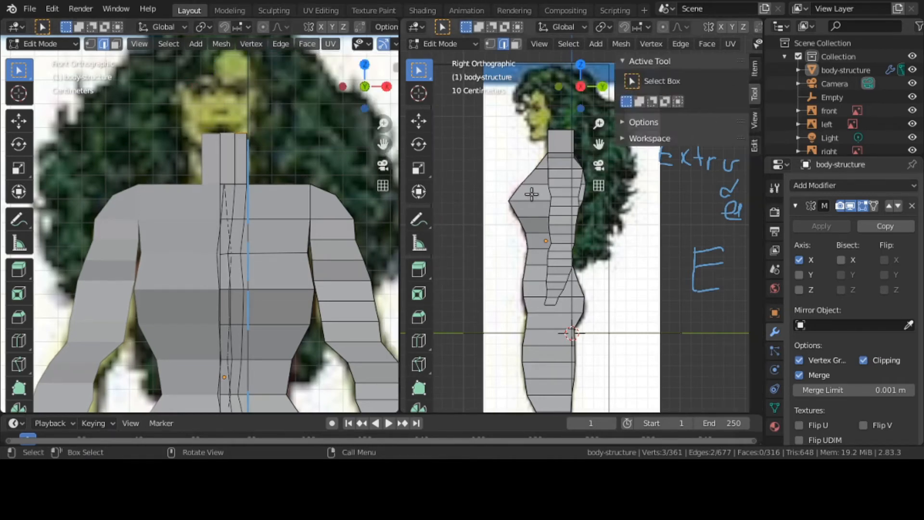
pyautogui.click(752, 70)
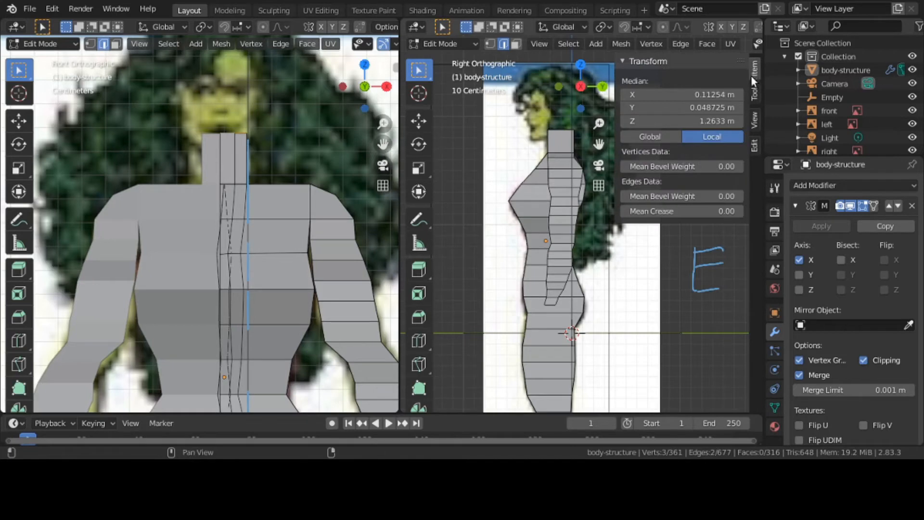
pyautogui.click(757, 98)
pyautogui.click(757, 119)
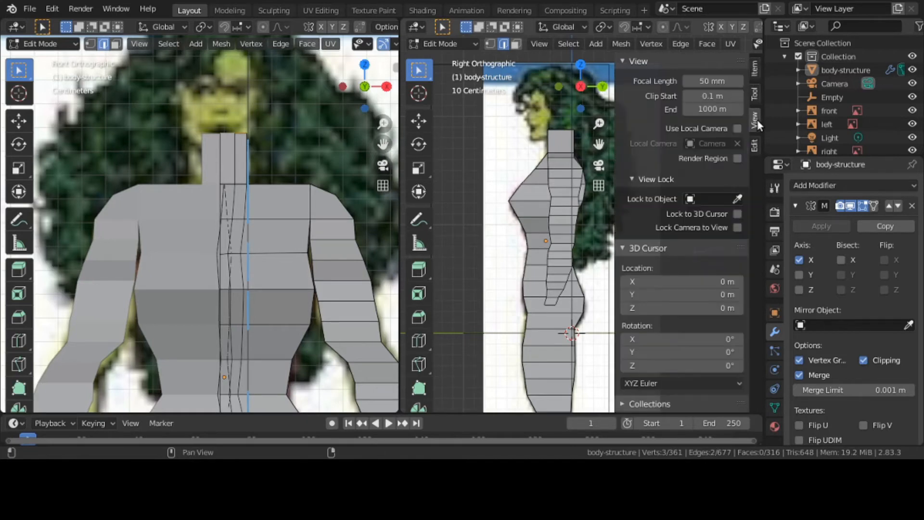
pyautogui.click(759, 148)
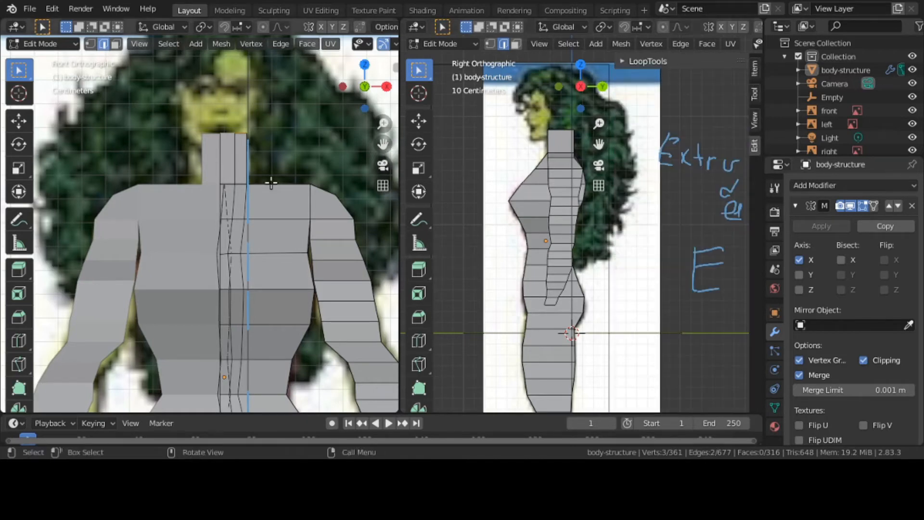
# Activate the Annotate tool and unlink the Annotations.001 data to remove the handwritten notes.
pyautogui.click(10, 221)
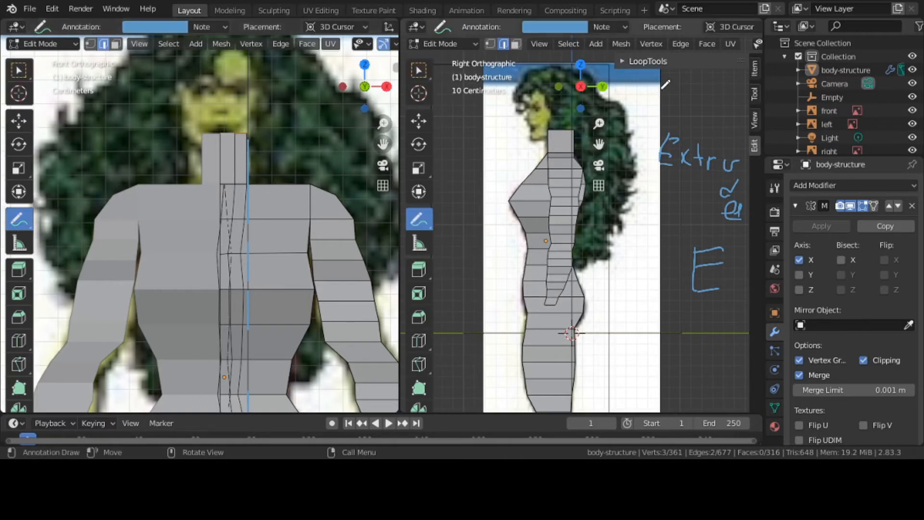
pyautogui.click(754, 69)
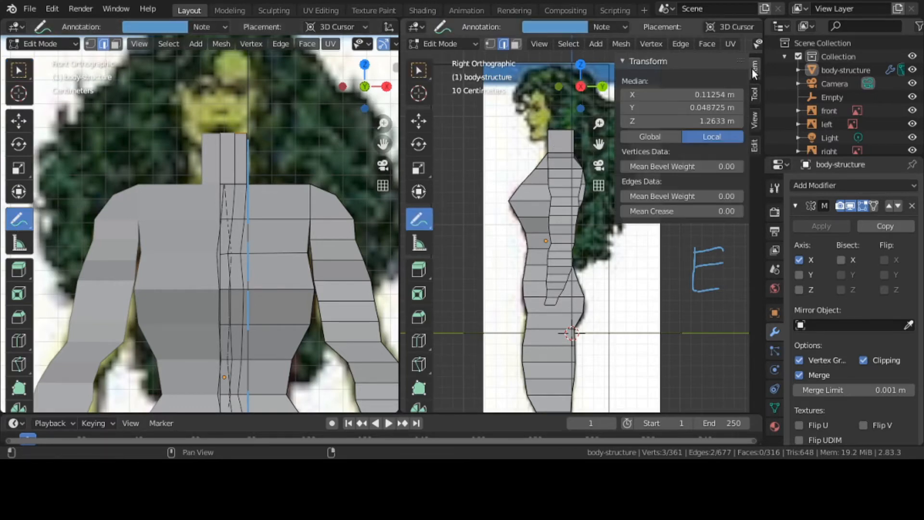
pyautogui.click(754, 93)
pyautogui.click(740, 118)
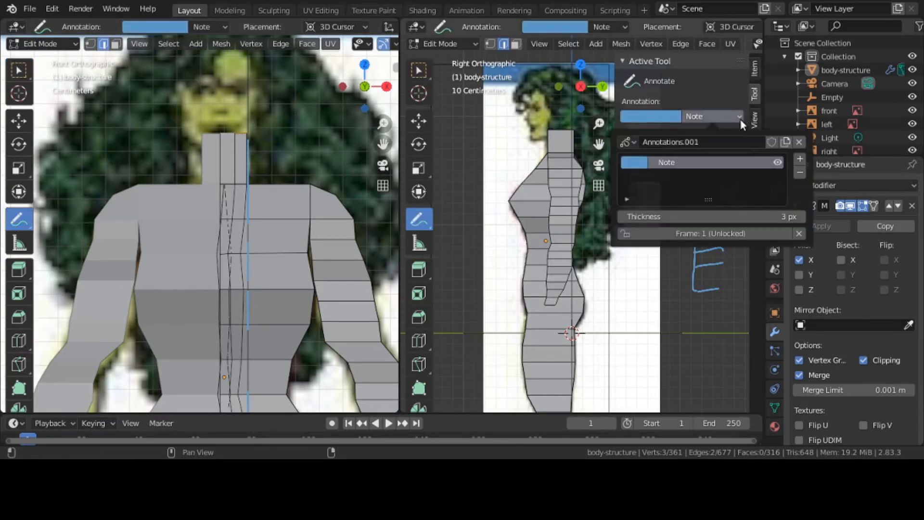
pyautogui.click(799, 142)
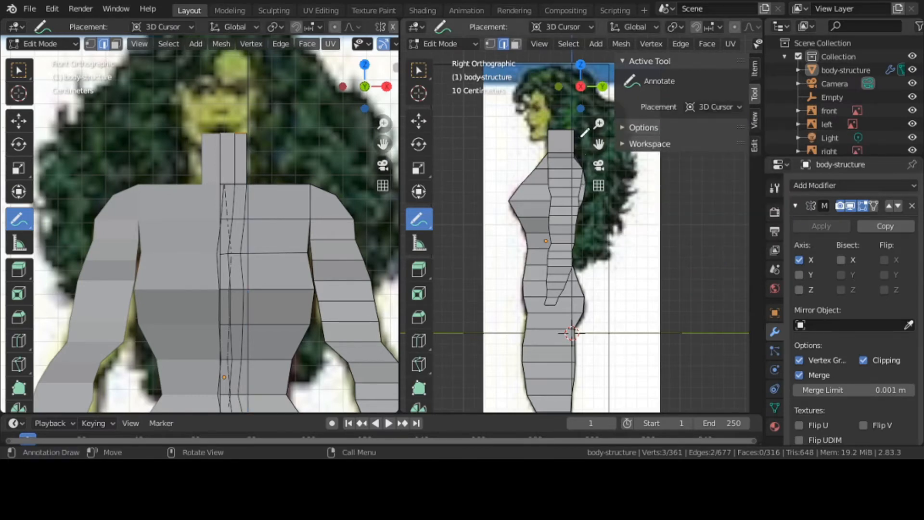
# Activate Select Box and extrude the two front top neck edges forward and down about 0.17 m to the chin in right view.
pyautogui.click(417, 71)
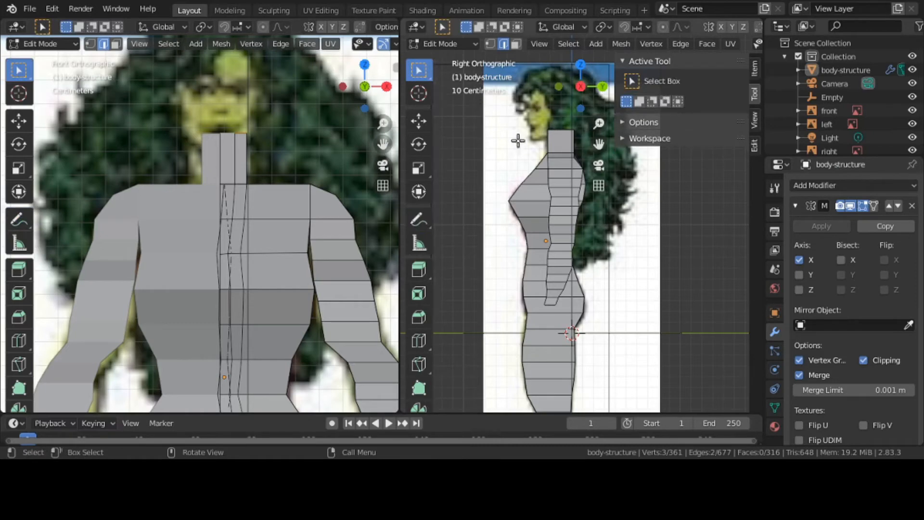
pyautogui.press('e')
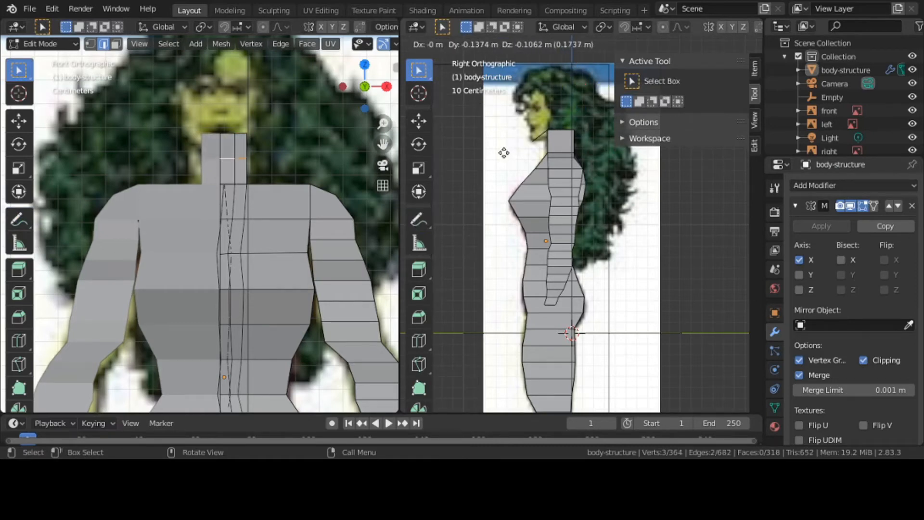
pyautogui.click(503, 151)
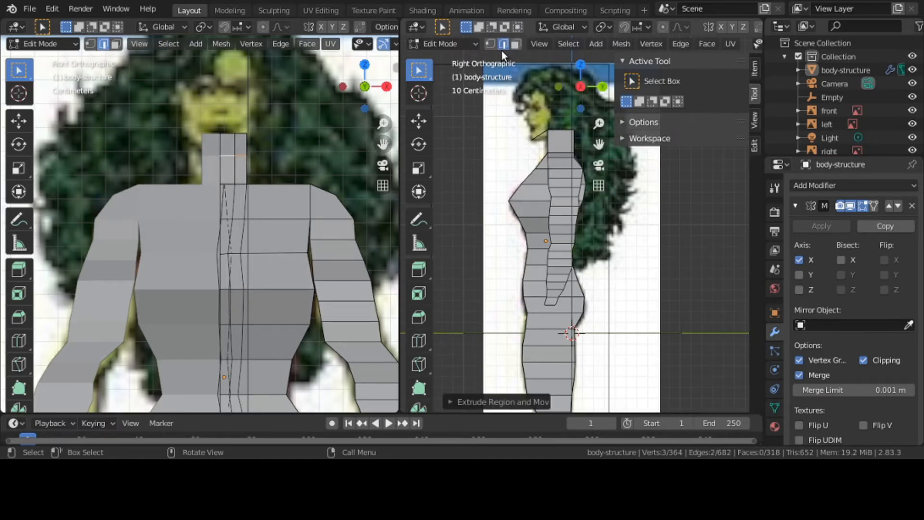
# Try subdividing the chin strip together with the neck's front top corner vertex and moving a midpoint vertex, and undo both.
pyautogui.click(488, 42)
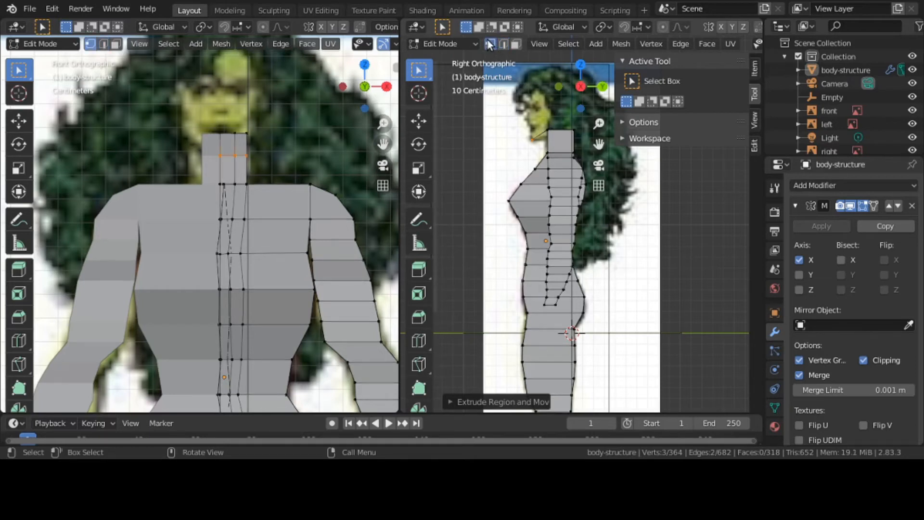
pyautogui.scroll(2, 620, 175)
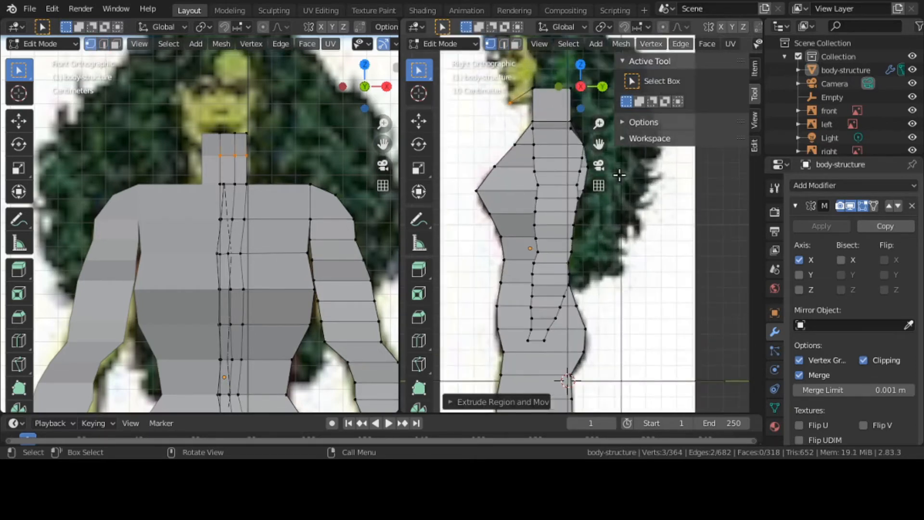
pyautogui.scroll(1, 619, 174)
pyautogui.keyDown('shift'); pyautogui.moveTo(619, 175); pyautogui.dragTo(611, 305, button='middle'); pyautogui.keyUp('shift')
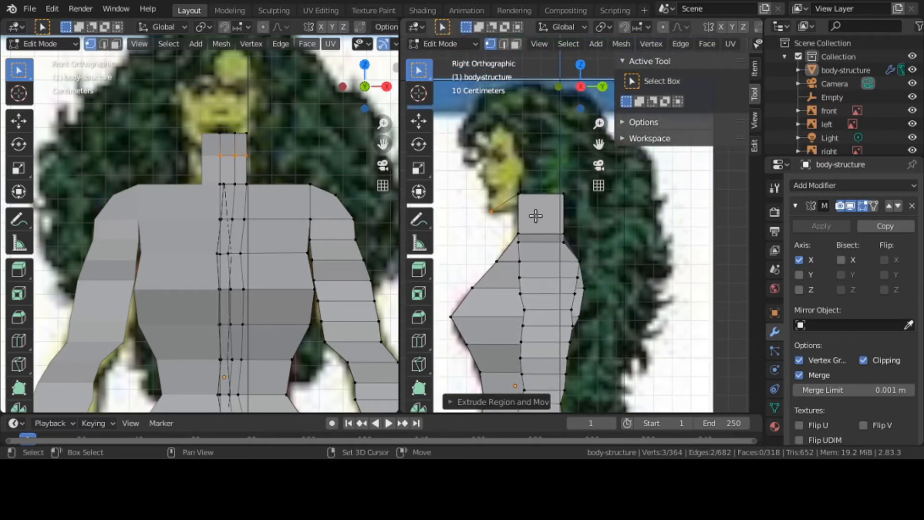
pyautogui.keyDown('shift'); pyautogui.click(520, 195); pyautogui.keyUp('shift')
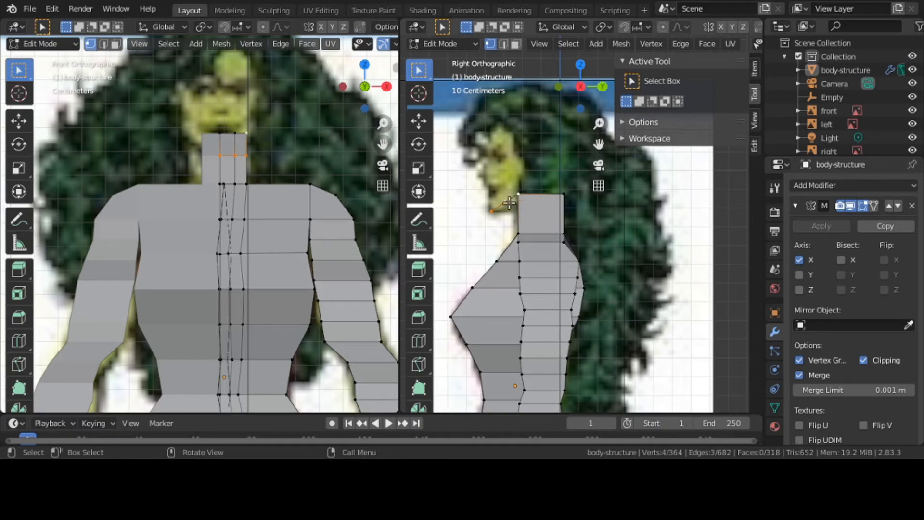
pyautogui.rightClick(506, 206)
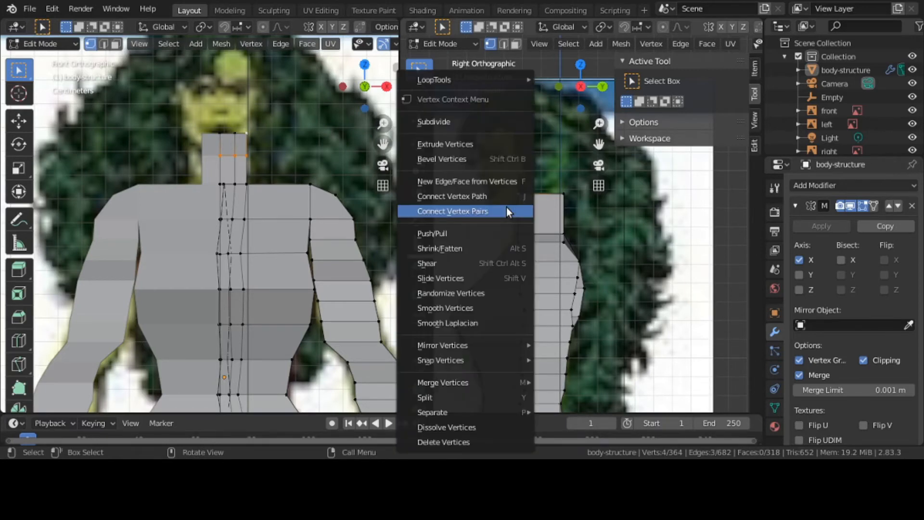
pyautogui.click(483, 122)
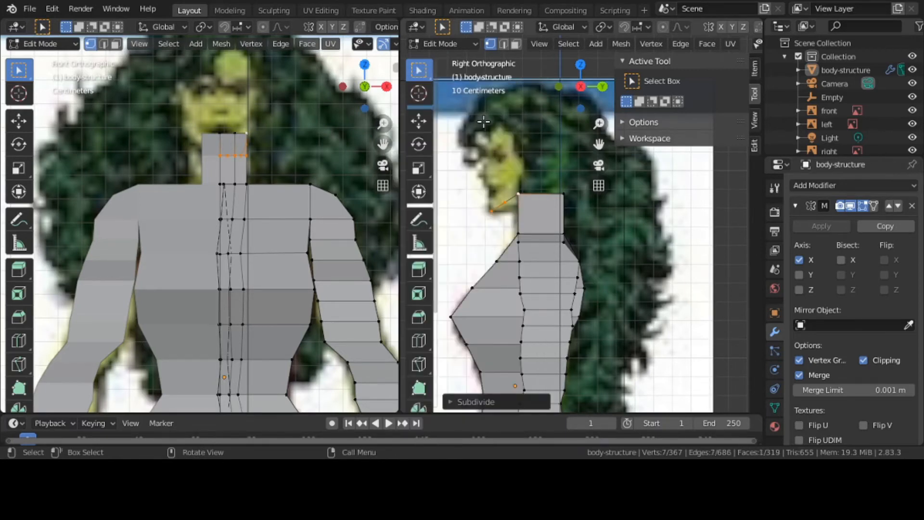
pyautogui.click(508, 204)
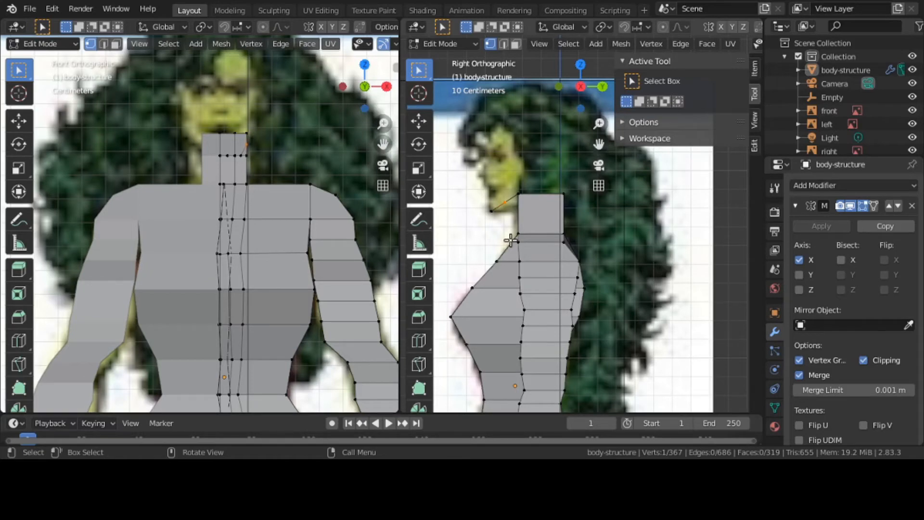
pyautogui.press('g')
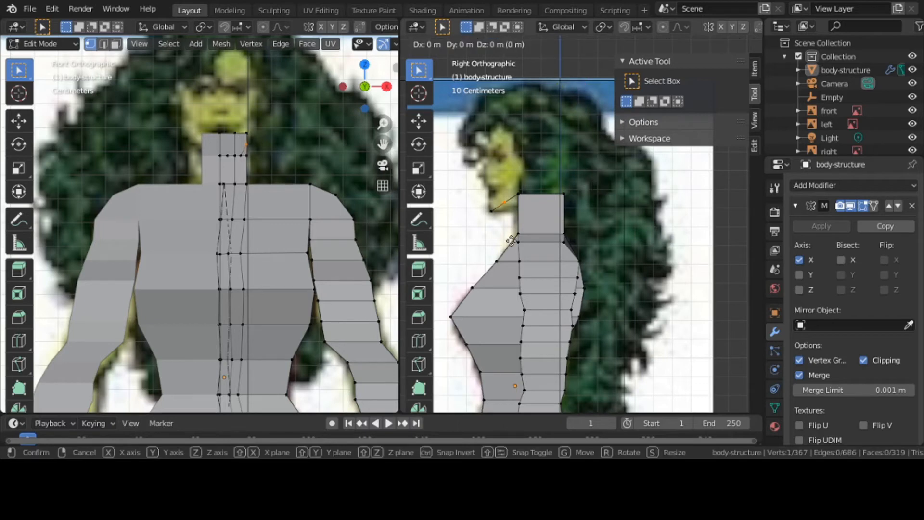
pyautogui.click(512, 244)
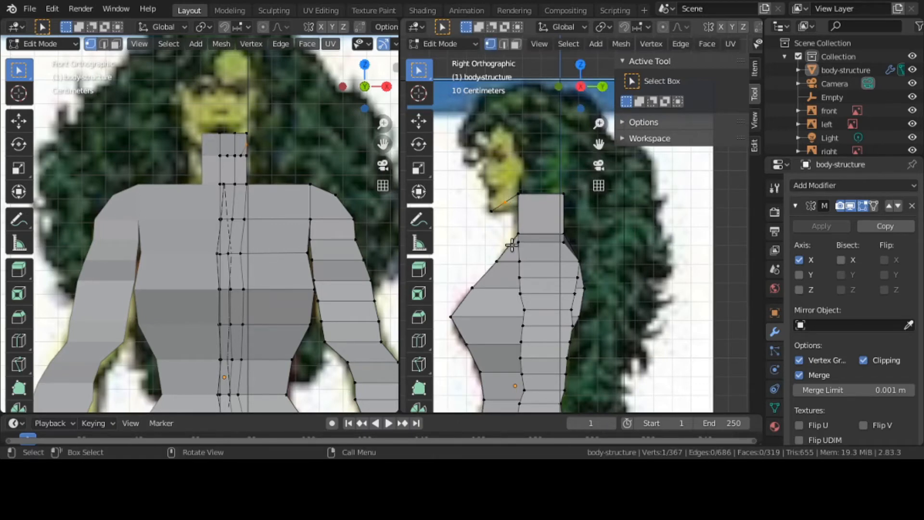
pyautogui.press('ctrl')
pyautogui.hotkey('ctrl', 'z')
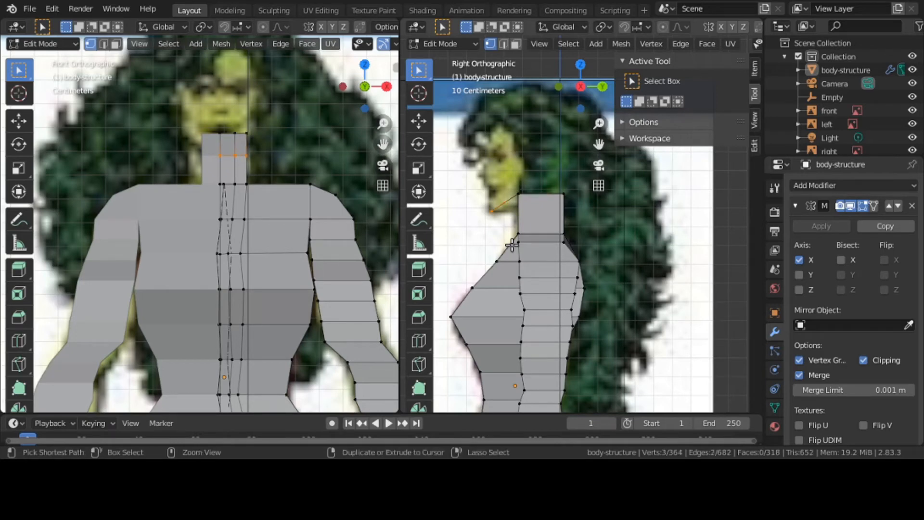
# Subdivide only the chin strip's outer side edge, between the neck's front top corner and the chin, and clear the selection.
pyautogui.press('2')
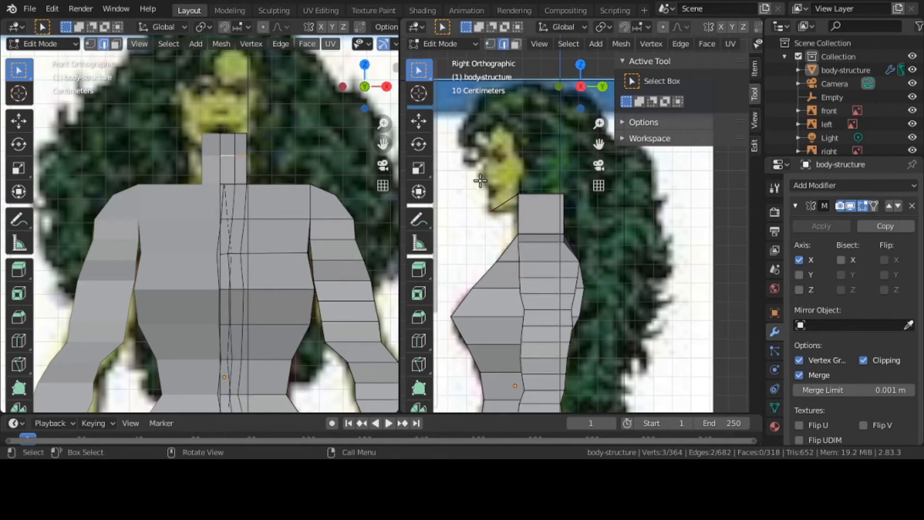
pyautogui.click(529, 223)
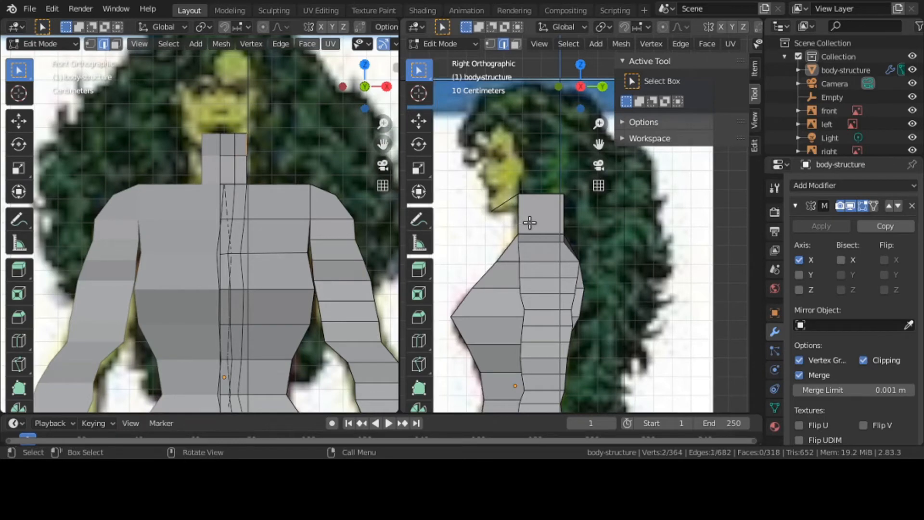
pyautogui.moveTo(483, 187); pyautogui.dragTo(534, 221)
pyautogui.press('1')
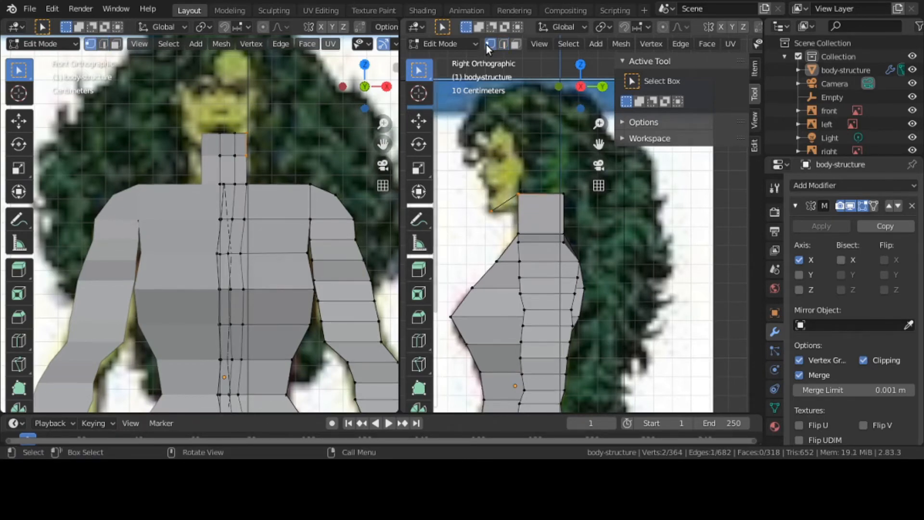
pyautogui.moveTo(483, 190); pyautogui.dragTo(533, 223)
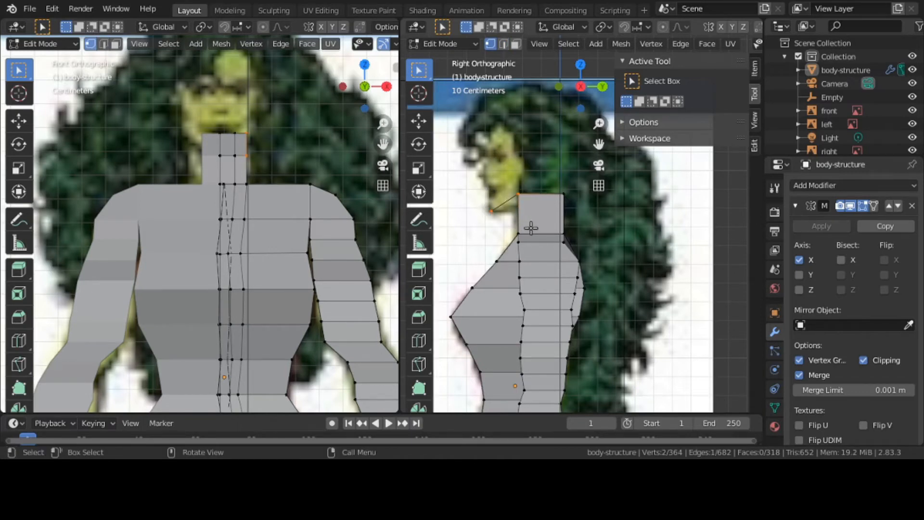
pyautogui.rightClick(510, 214)
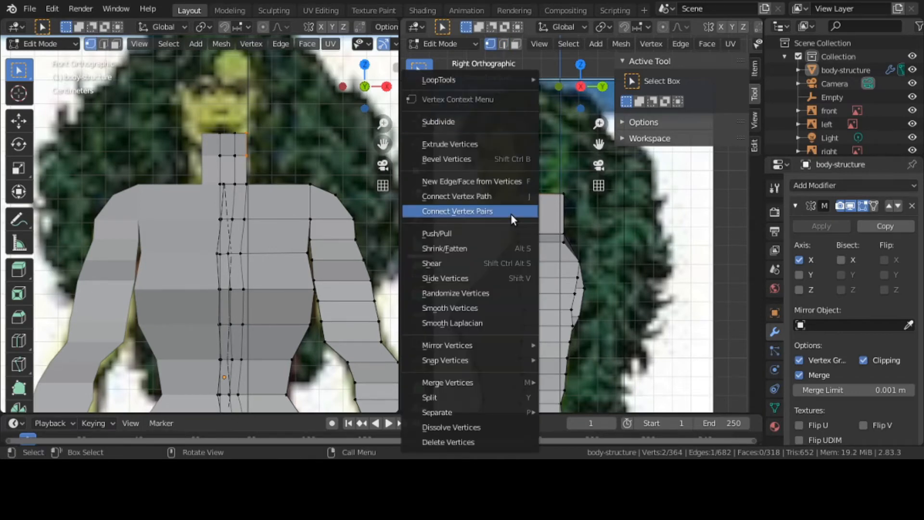
pyautogui.click(501, 121)
pyautogui.click(478, 206)
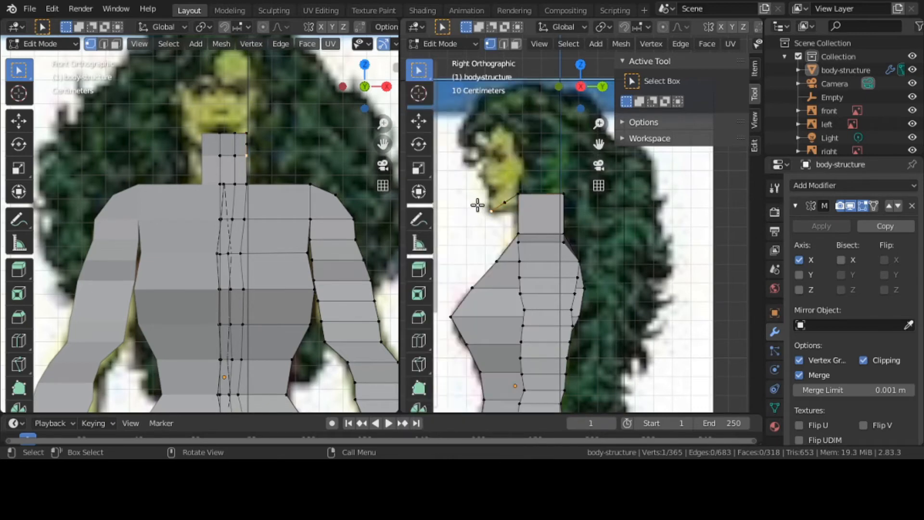
pyautogui.click(723, 235)
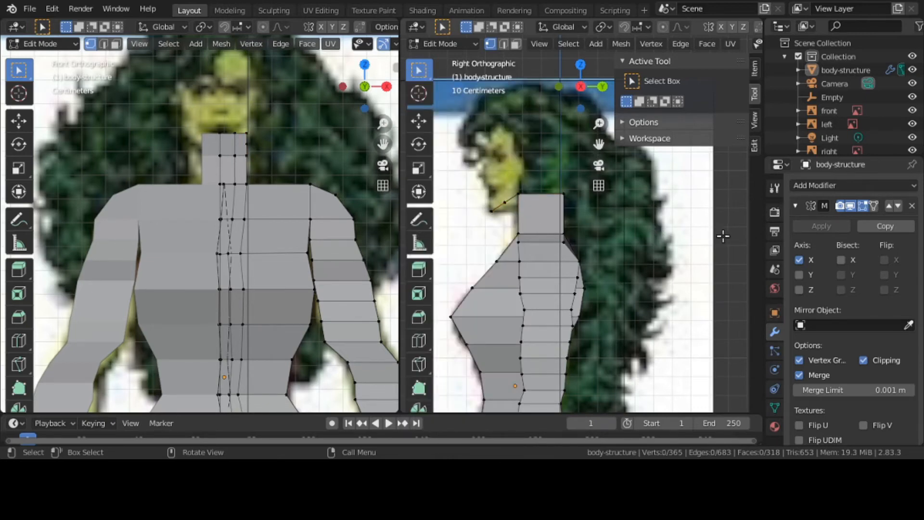
# Try moving the side edge's midpoint vertex down in right view and check it from a perspective angle.
pyautogui.moveTo(493, 195); pyautogui.dragTo(510, 211)
pyautogui.press('g')
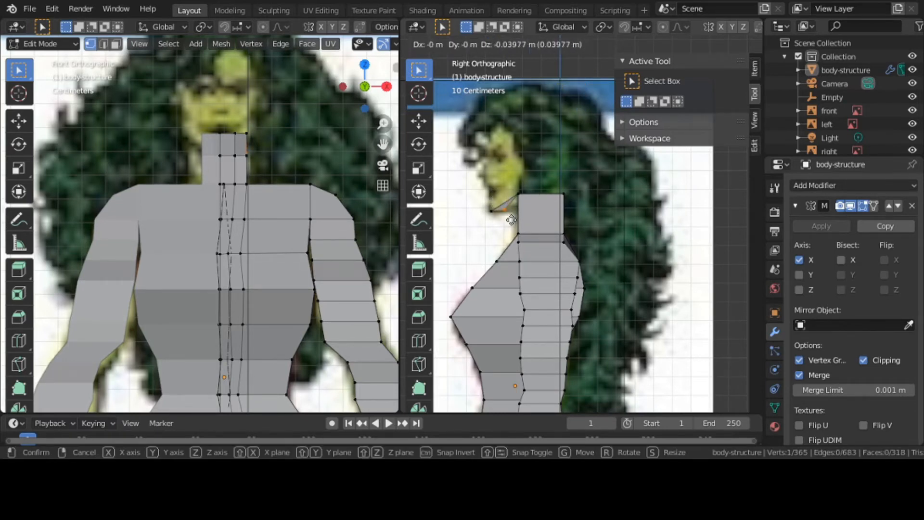
pyautogui.click(511, 220)
pyautogui.moveTo(511, 220); pyautogui.dragTo(602, 268, button='middle')
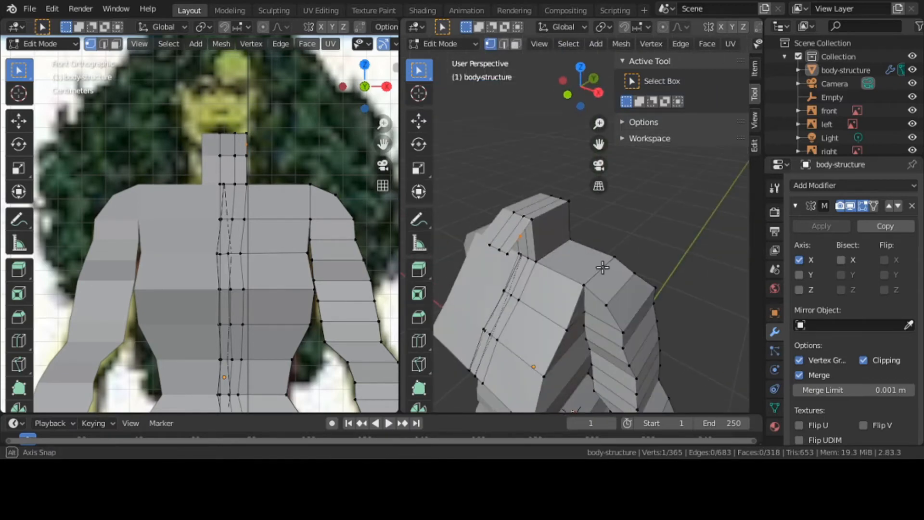
# Try moving a front top neck vertex along Z and the side edge's midpoint vertex freely in perspective, and undo the trial edits.
pyautogui.moveTo(602, 267); pyautogui.dragTo(602, 267, button='middle')
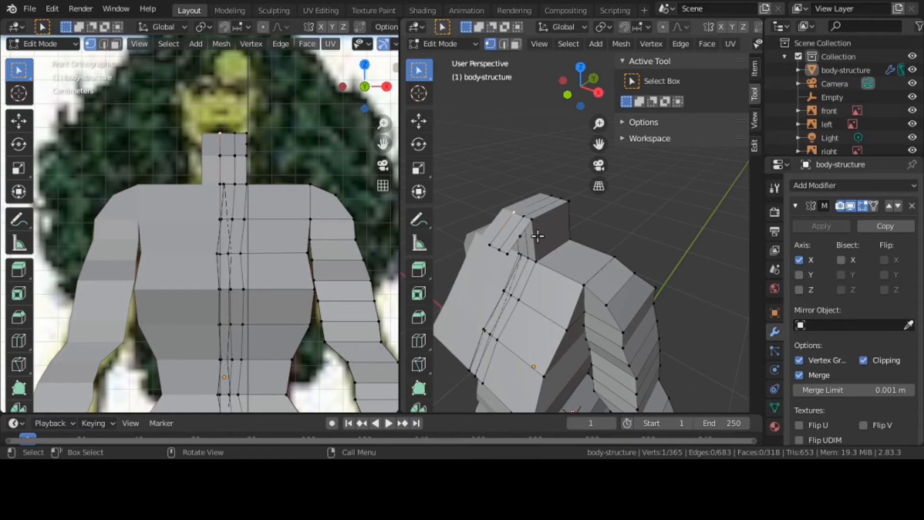
pyautogui.moveTo(536, 233); pyautogui.dragTo(524, 218, button='middle')
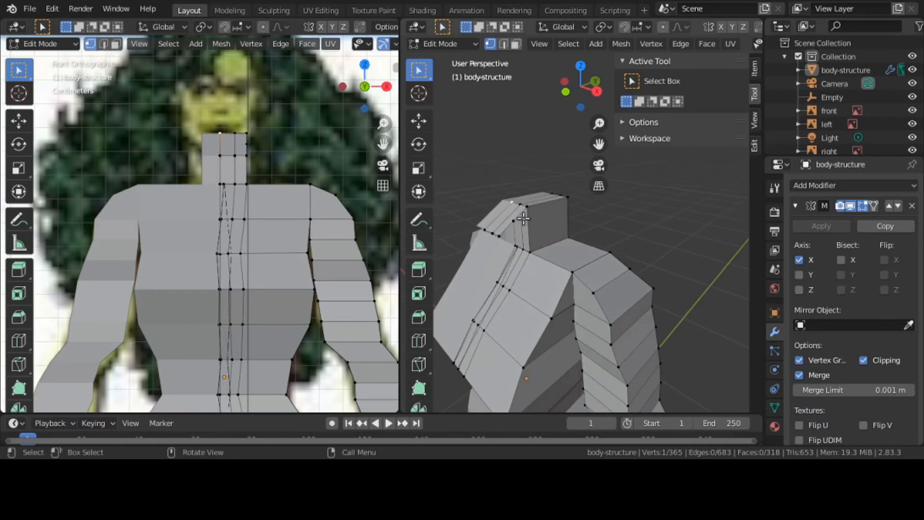
pyautogui.press('g')
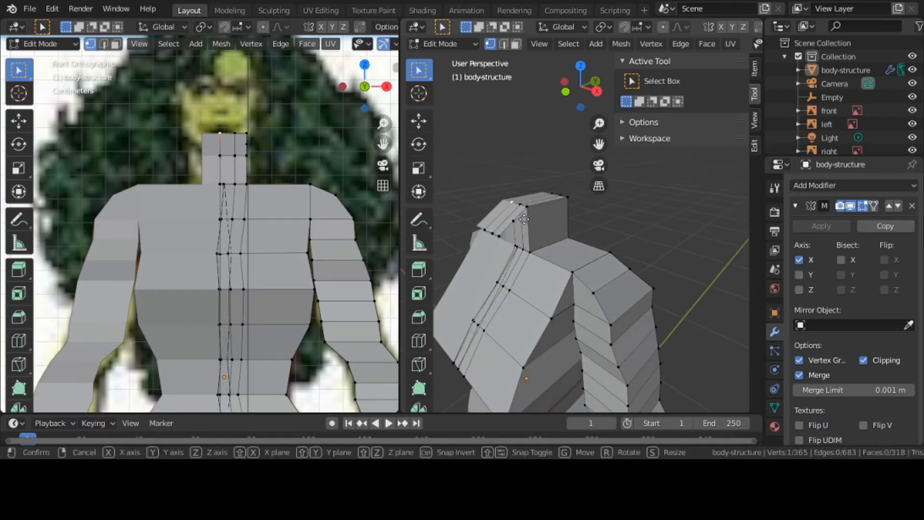
pyautogui.press('z')
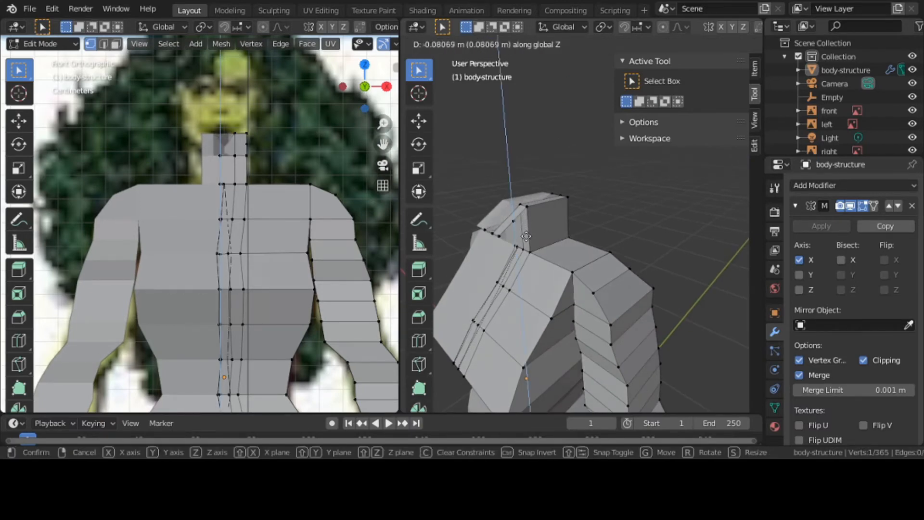
pyautogui.rightClick(523, 207)
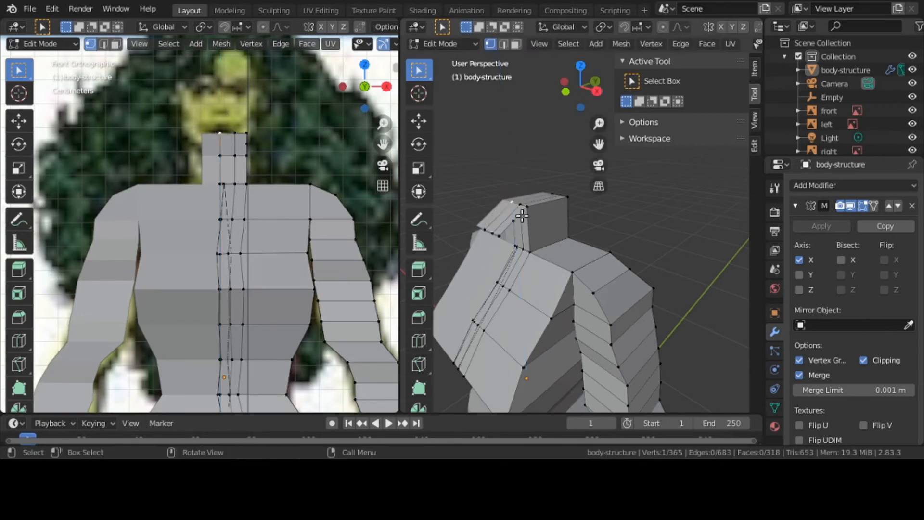
pyautogui.click(519, 222)
pyautogui.press('g')
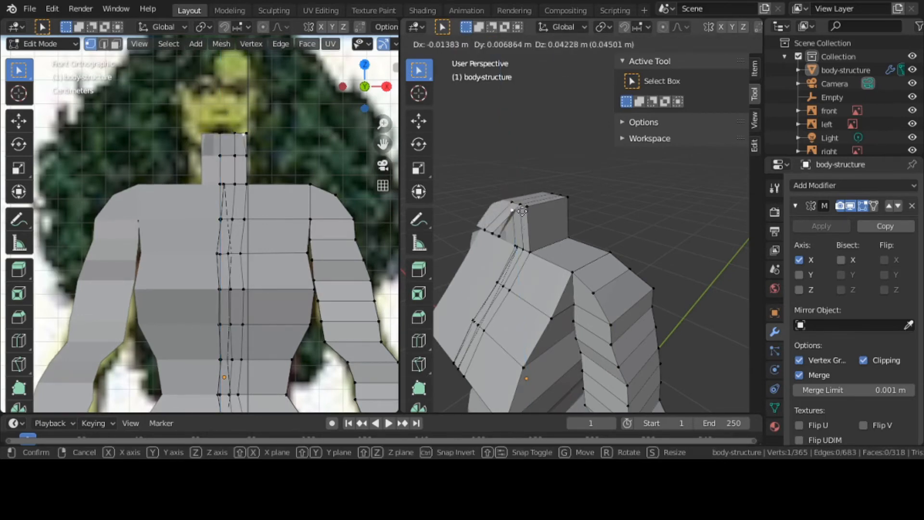
pyautogui.rightClick(528, 229)
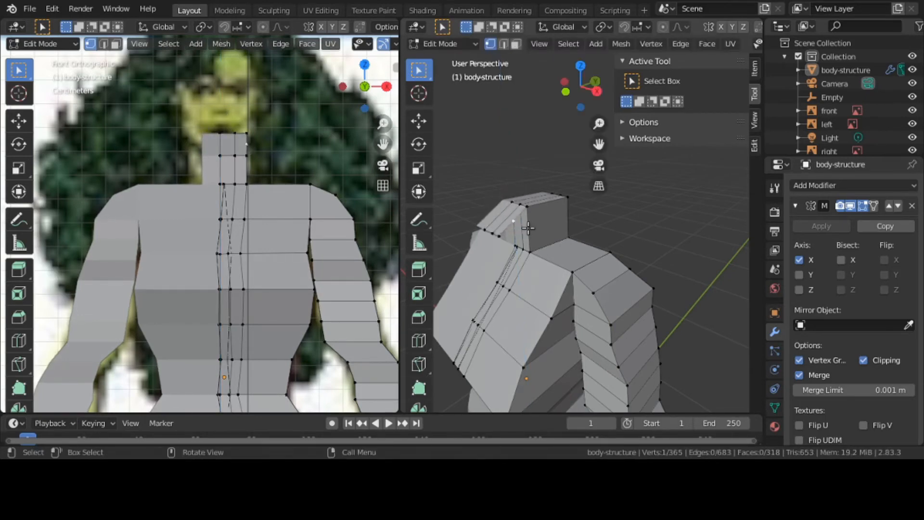
pyautogui.hotkey('ctrl', 'z')
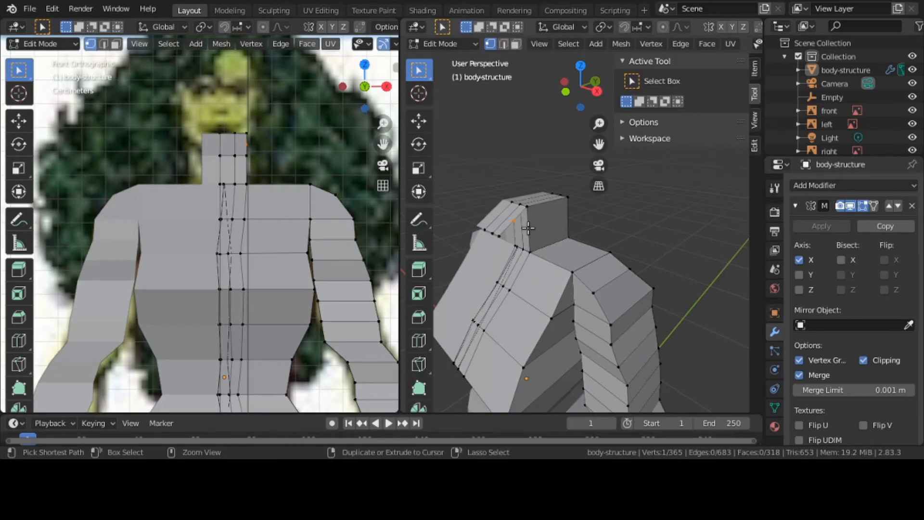
pyautogui.hotkey('ctrl', 'z')
# Return to right view and try moving the side edge's midpoint vertex down below the jaw line.
pyautogui.press('`')
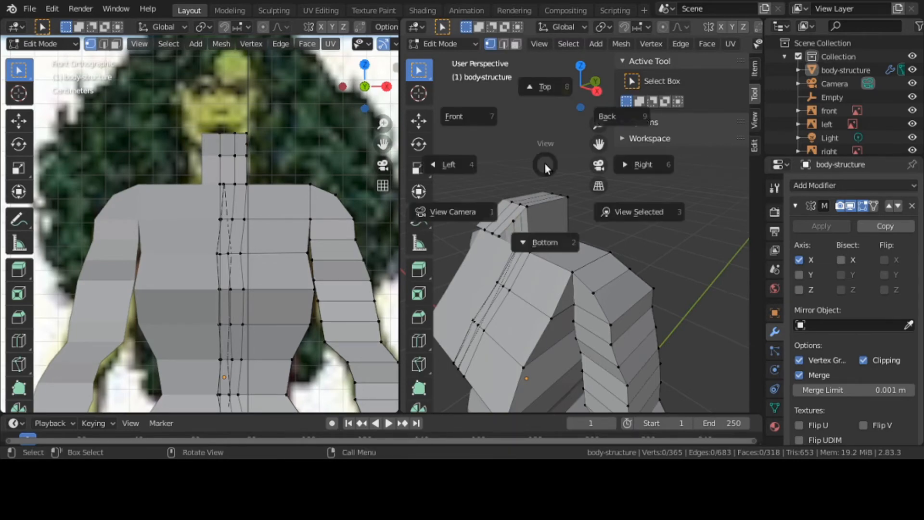
pyautogui.click(639, 156)
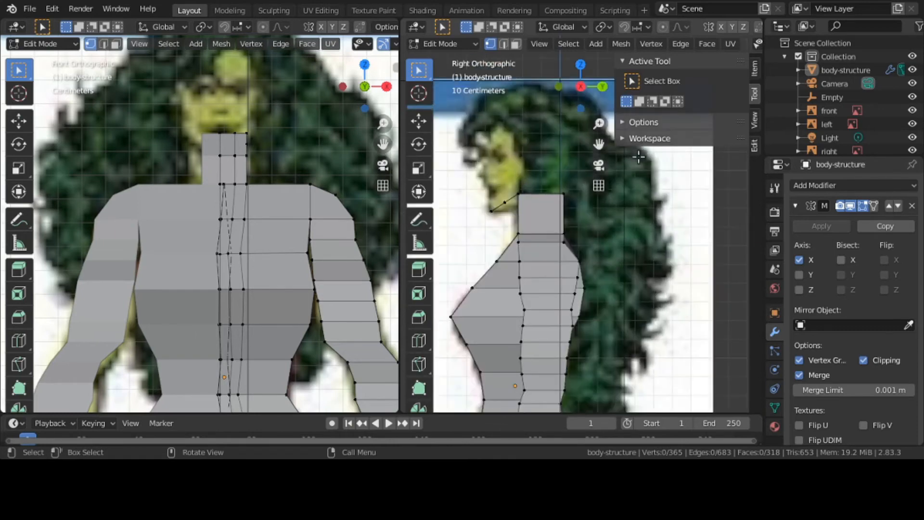
pyautogui.click(502, 200)
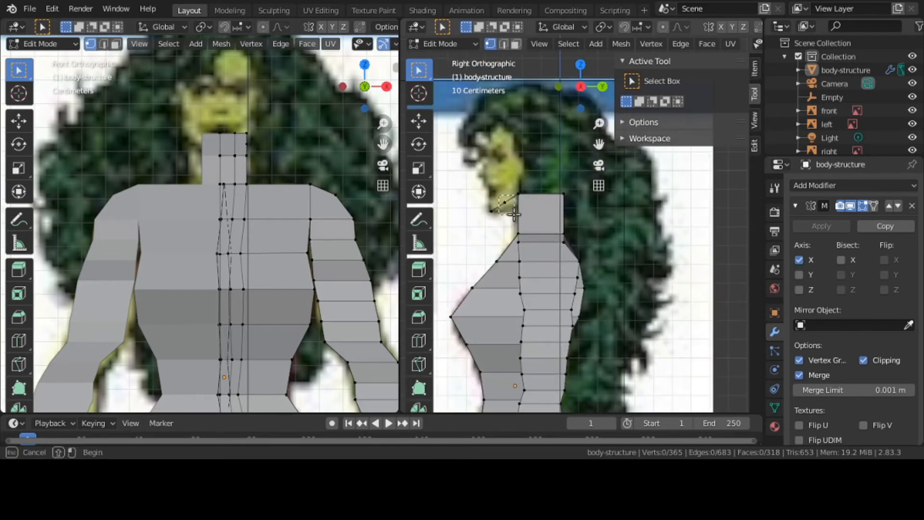
pyautogui.press('g')
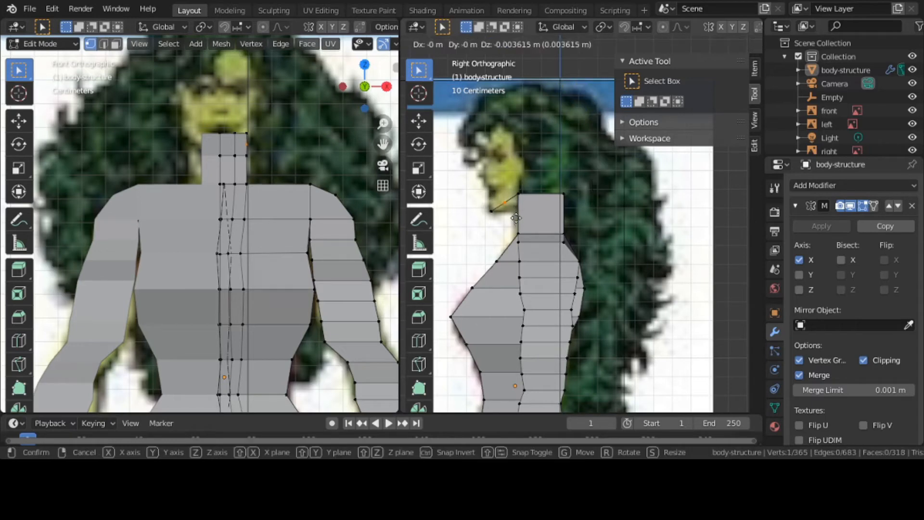
pyautogui.click(515, 223)
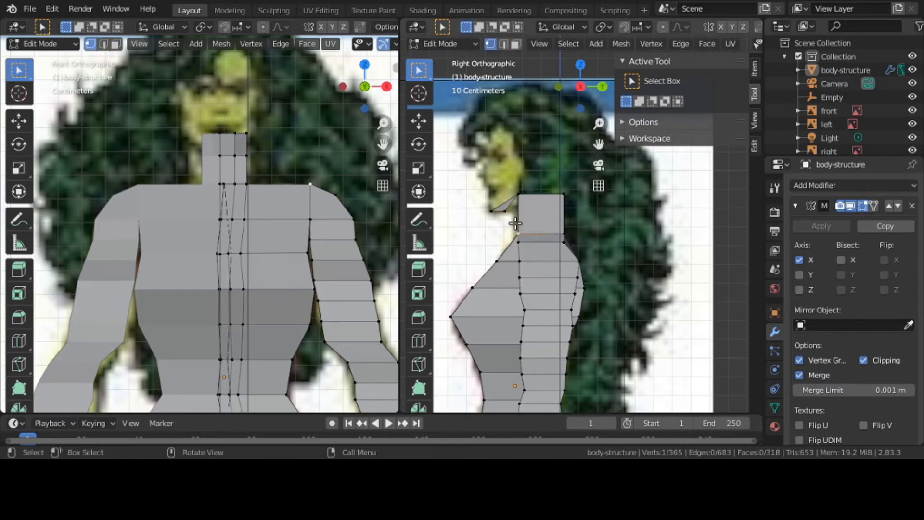
# Subdivide the chin strip's other two neck-to-chin edges from a perspective angle and return to right view.
pyautogui.moveTo(515, 223); pyautogui.dragTo(688, 241, button='middle')
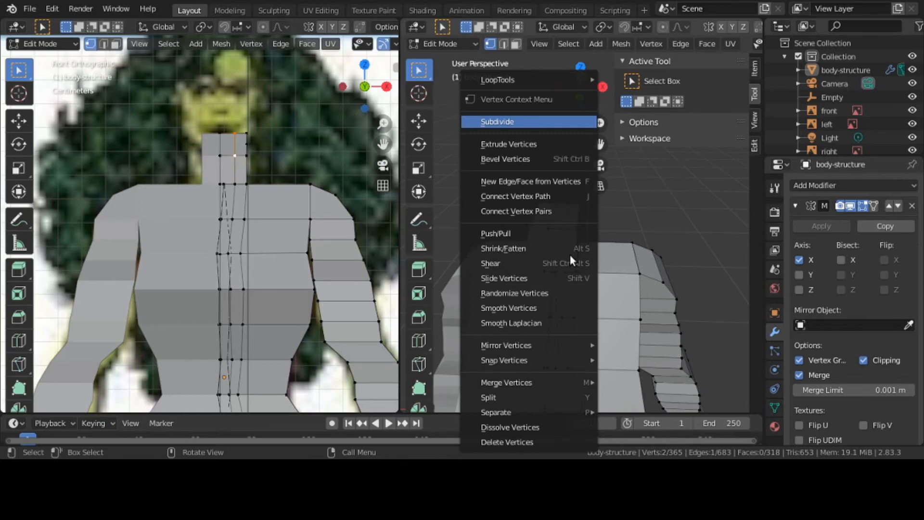
pyautogui.press('Return')
pyautogui.press('`')
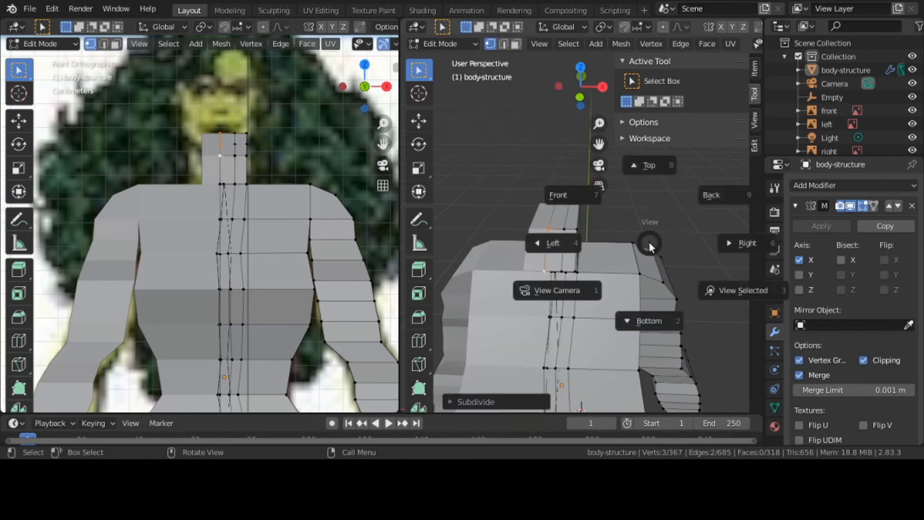
pyautogui.click(722, 243)
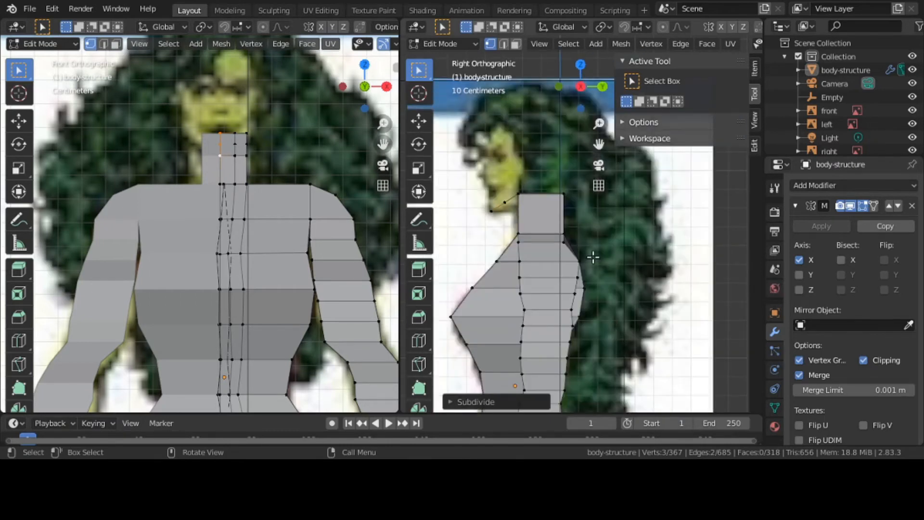
# Move each of the chin strip's three midpoint vertices slightly down and back toward the neck to follow the reference jaw line.
pyautogui.click(720, 214)
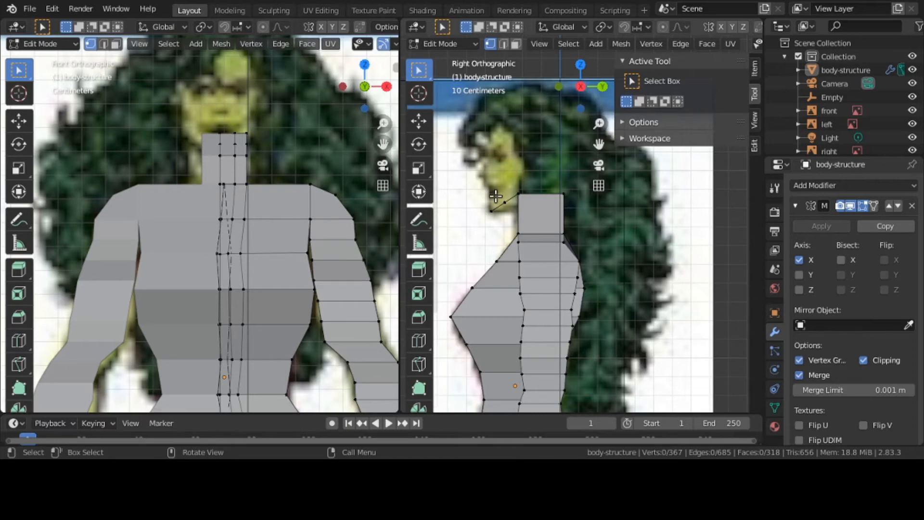
pyautogui.moveTo(496, 198); pyautogui.dragTo(512, 214)
pyautogui.press('g')
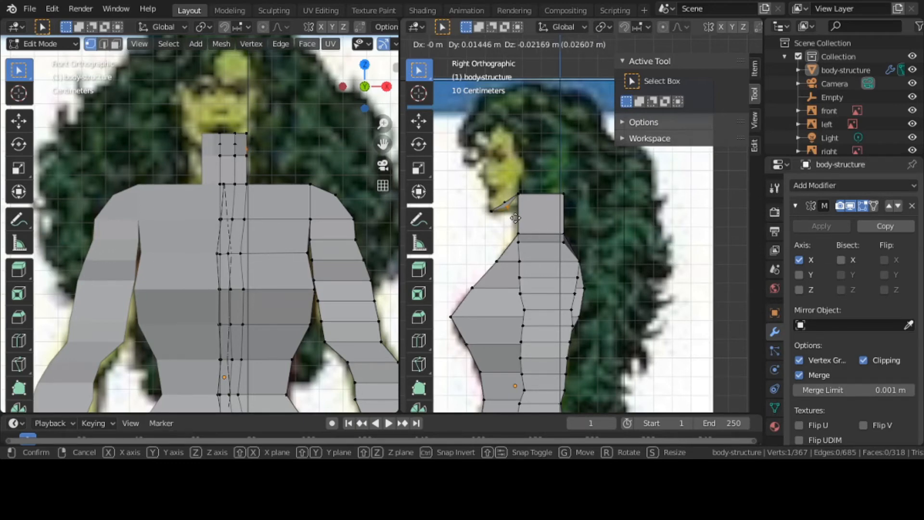
pyautogui.click(514, 217)
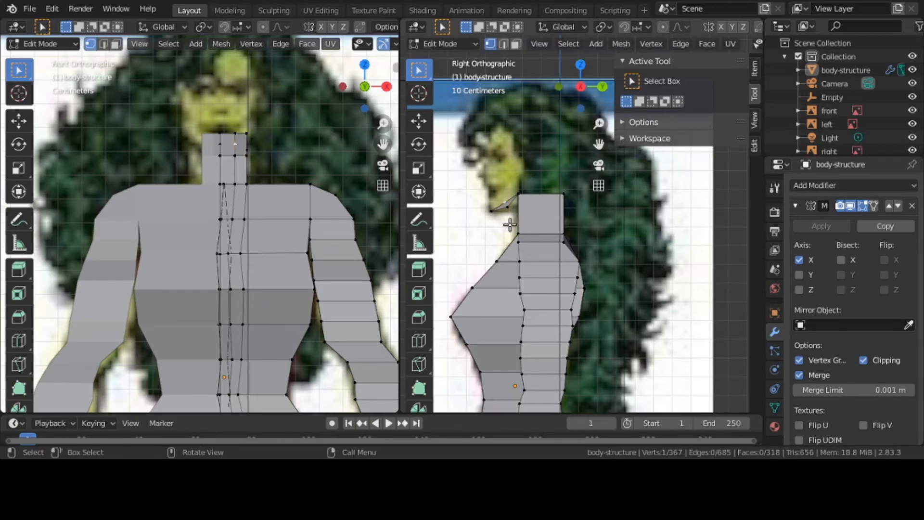
pyautogui.press('g')
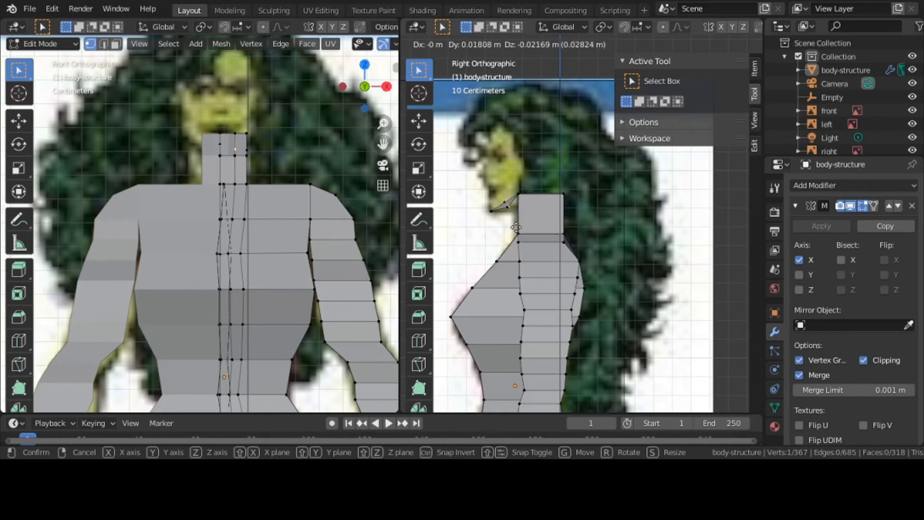
pyautogui.click(516, 227)
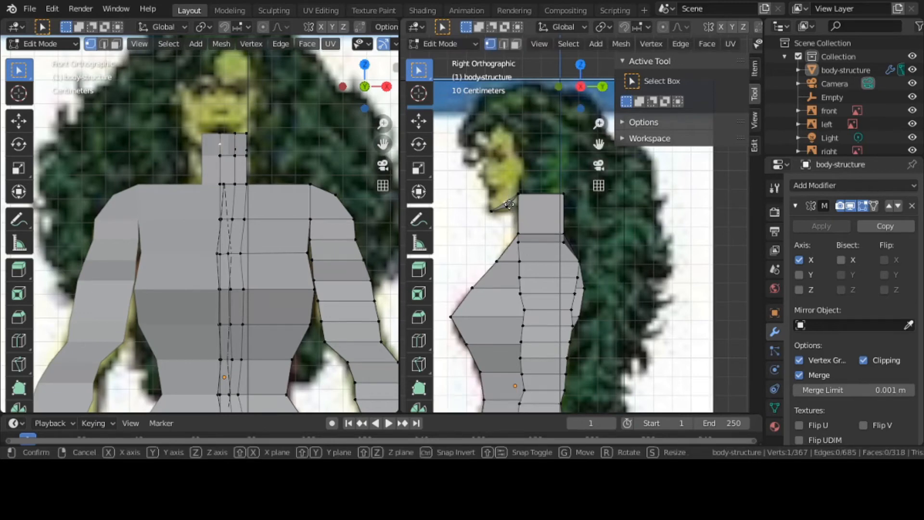
pyautogui.click(507, 207)
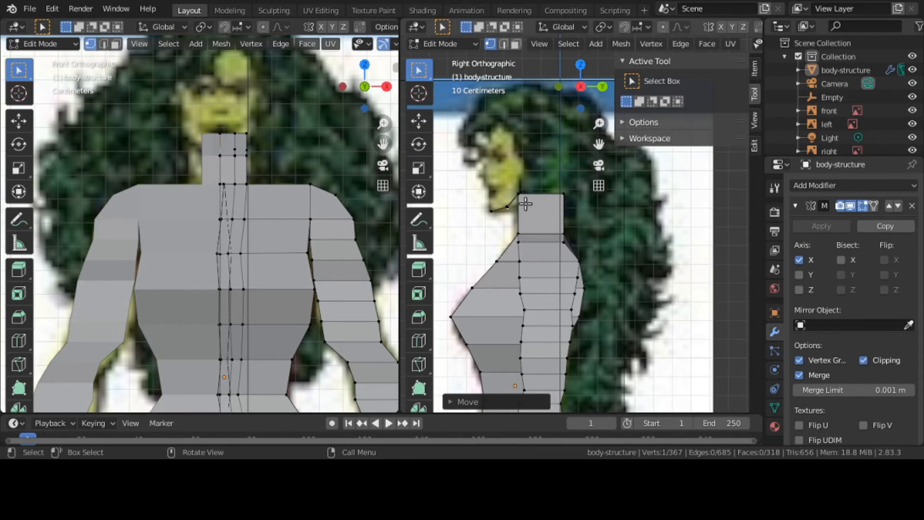
pyautogui.moveTo(526, 204); pyautogui.dragTo(621, 244, button='middle')
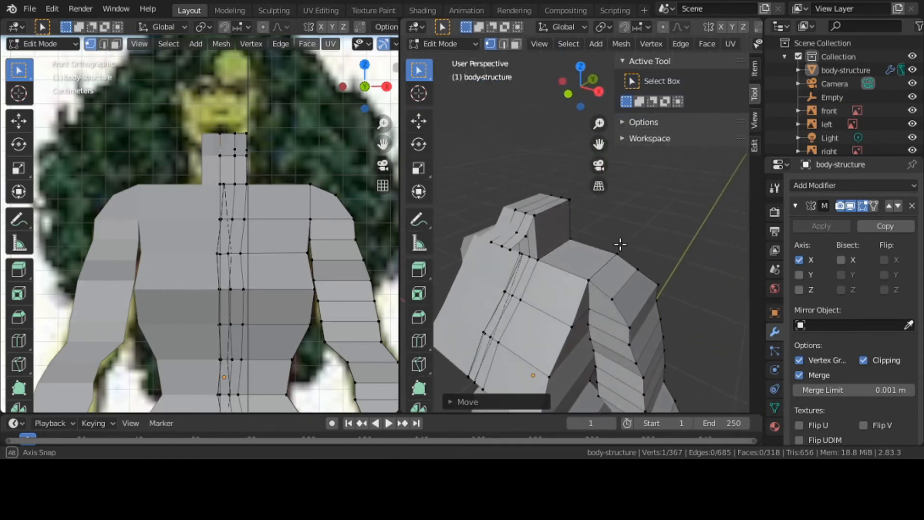
pyautogui.press('c')
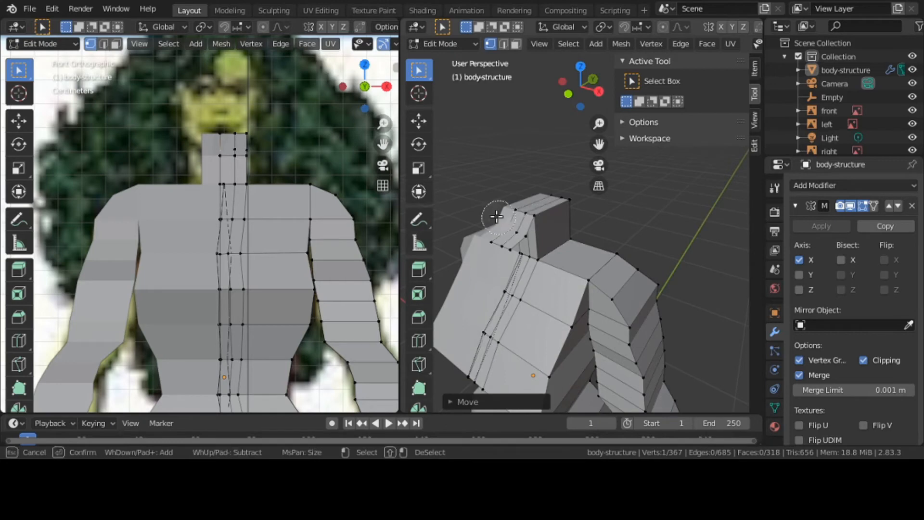
pyautogui.scroll(3, 496, 217)
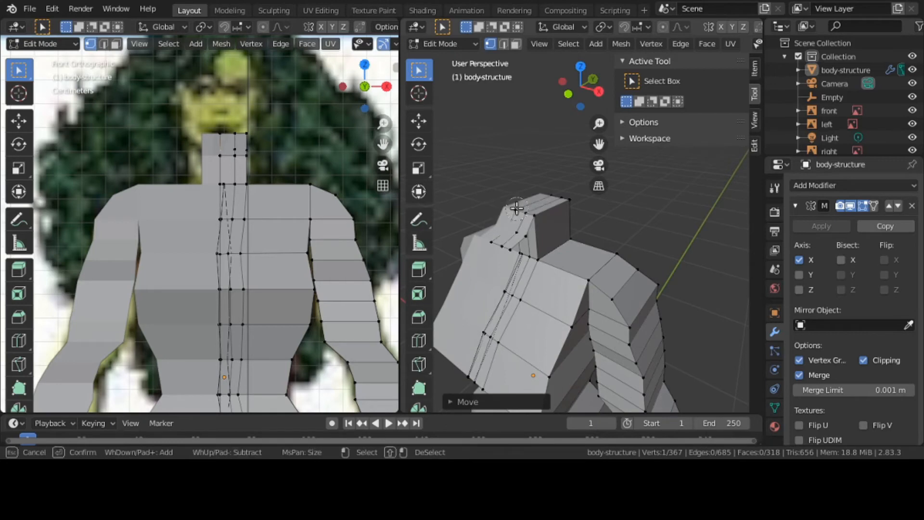
pyautogui.click(515, 225)
pyautogui.press('Escape')
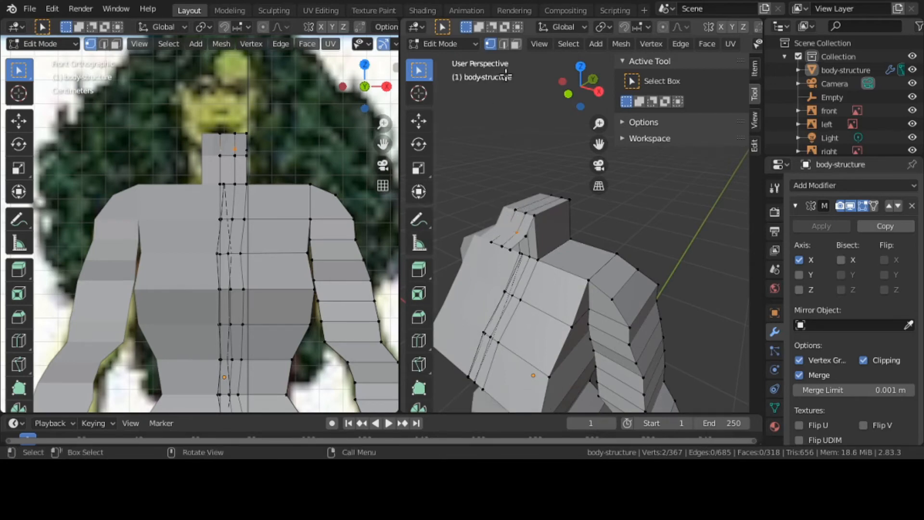
# Circle-select the four faces covering the chin strip and neck top in face mode, and return to right view.
pyautogui.click(516, 43)
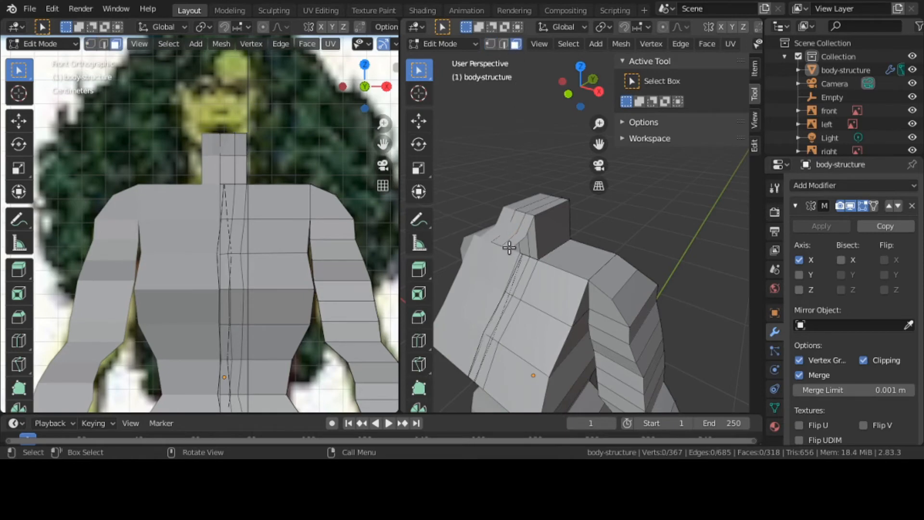
pyautogui.press('c')
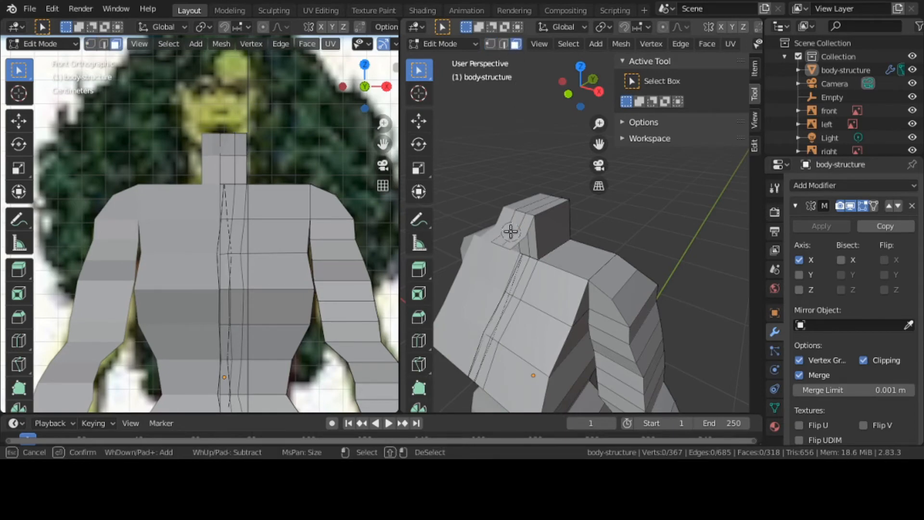
pyautogui.click(511, 232)
pyautogui.click(534, 200)
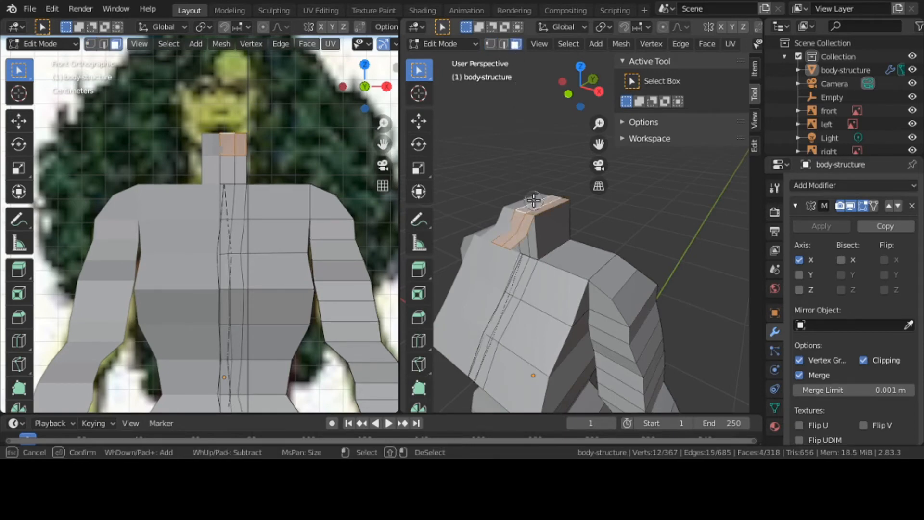
pyautogui.rightClick(534, 200)
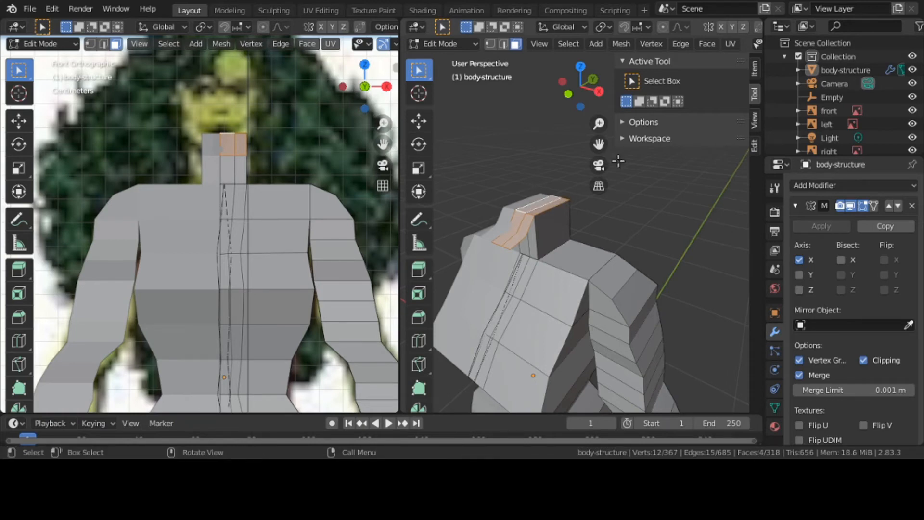
pyautogui.press('`')
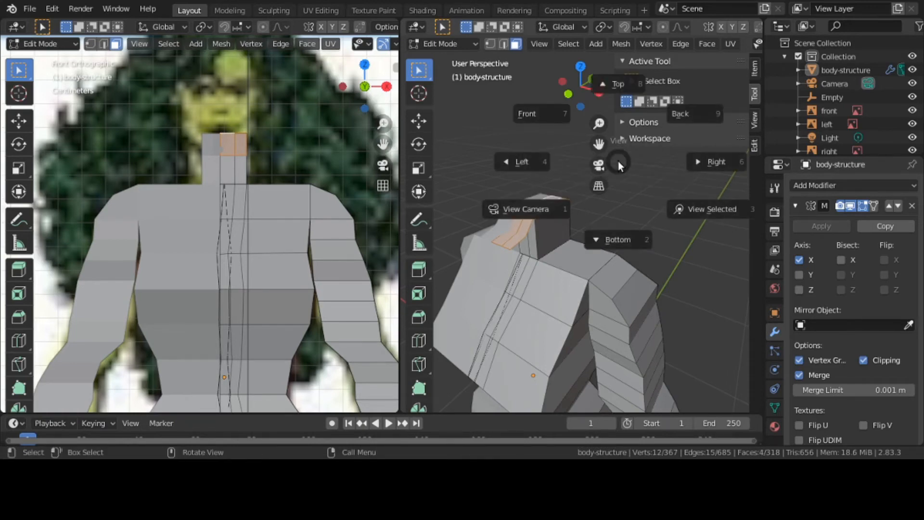
pyautogui.click(715, 162)
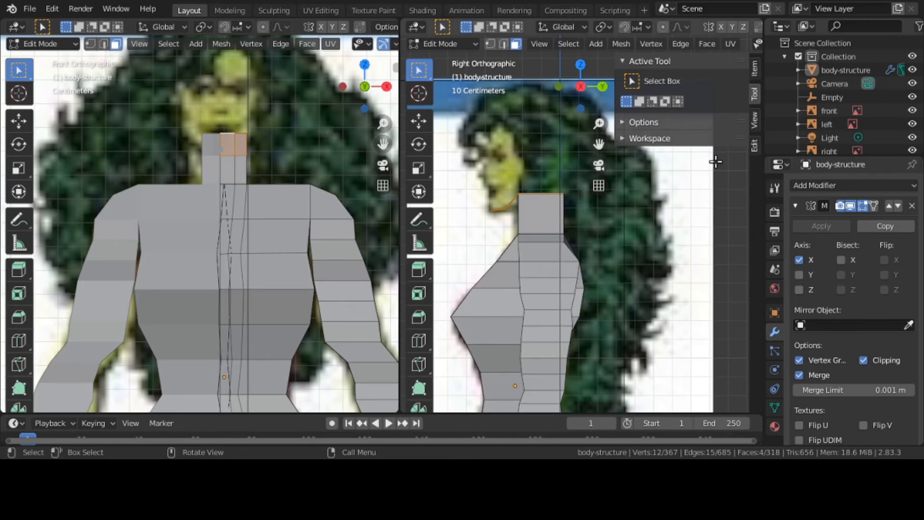
pyautogui.scroll(-2, 713, 164)
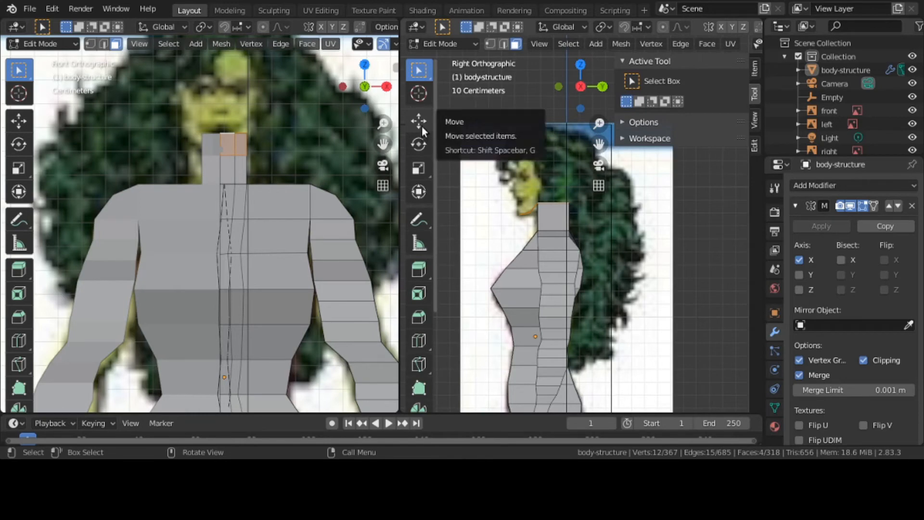
# Annotate the empty space beside the side reference image with the handwritten word "tilde" and a boxed tilde symbol.
pyautogui.click(419, 221)
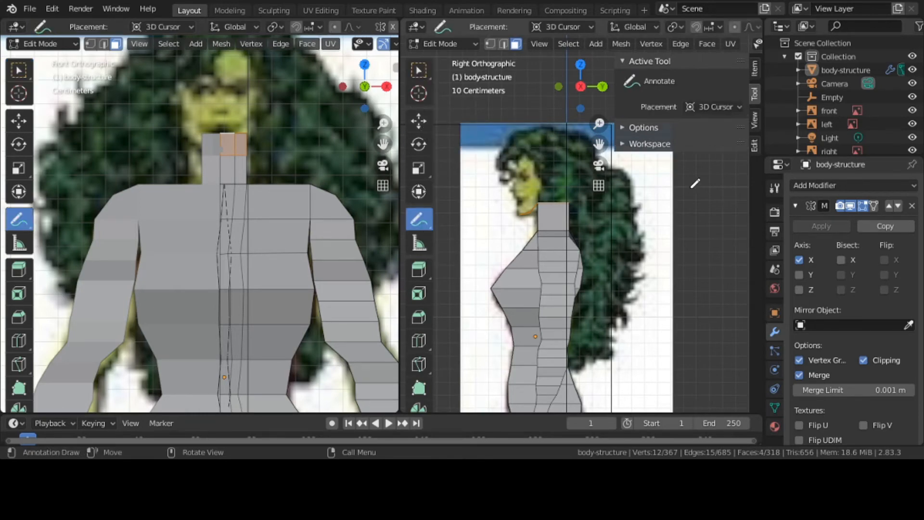
pyautogui.moveTo(687, 189)
pyautogui.mouseDown()
pyautogui.moveTo(693, 214)
pyautogui.moveTo(700, 203)
pyautogui.moveTo(713, 218)
pyautogui.moveTo(726, 205)
pyautogui.moveTo(727, 221)
pyautogui.moveTo(735, 207)
pyautogui.moveTo(739, 221)
pyautogui.mouseUp()
pyautogui.click(704, 192)
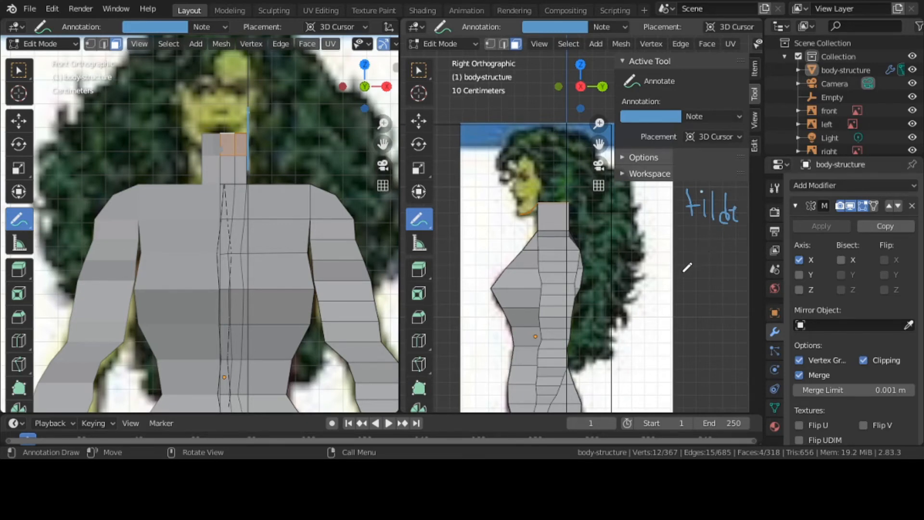
pyautogui.moveTo(682, 273)
pyautogui.mouseDown()
pyautogui.moveTo(702, 263)
pyautogui.moveTo(717, 273)
pyautogui.moveTo(738, 260)
pyautogui.mouseUp()
pyautogui.click(693, 286)
pyautogui.moveTo(674, 250); pyautogui.dragTo(683, 291)
pyautogui.moveTo(739, 296)
pyautogui.mouseDown()
pyautogui.moveTo(737, 246)
pyautogui.moveTo(674, 239)
pyautogui.moveTo(671, 247)
pyautogui.mouseUp()
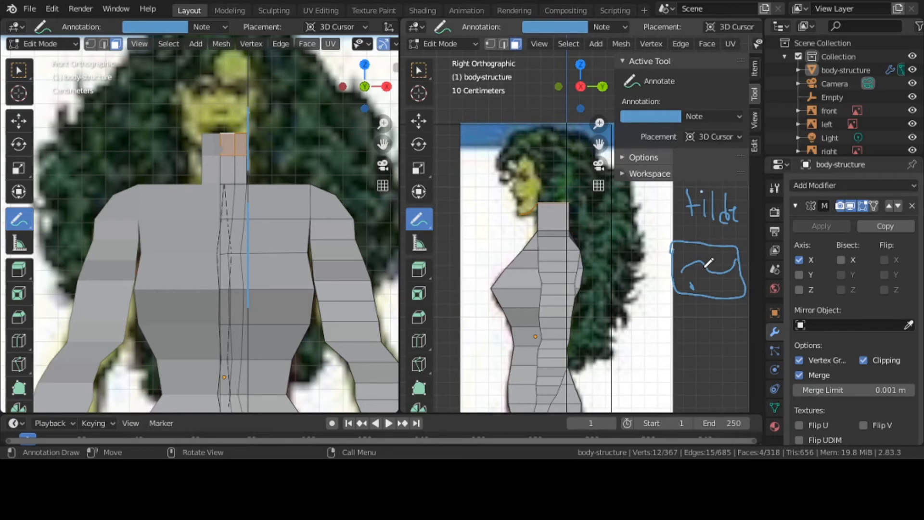
# Remove the handwritten annotation and switch back to the Select Box tool.
pyautogui.click(737, 116)
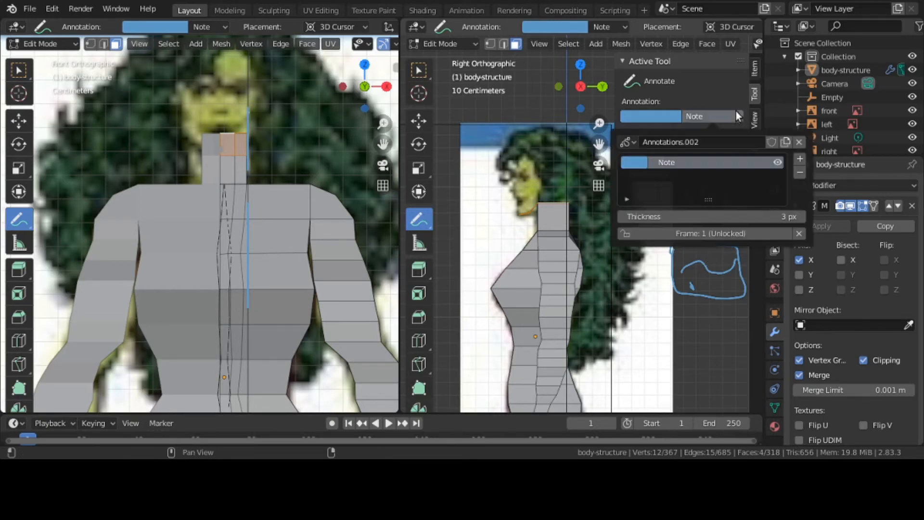
pyautogui.click(800, 143)
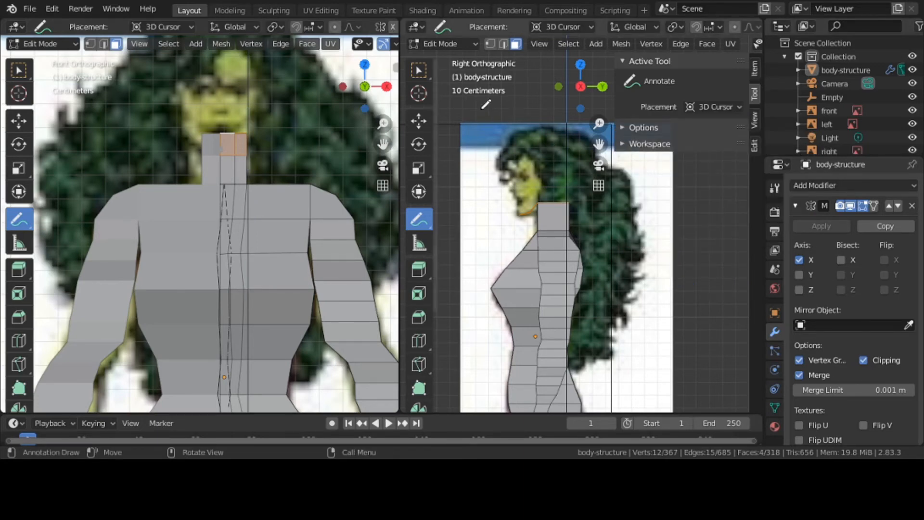
pyautogui.click(419, 70)
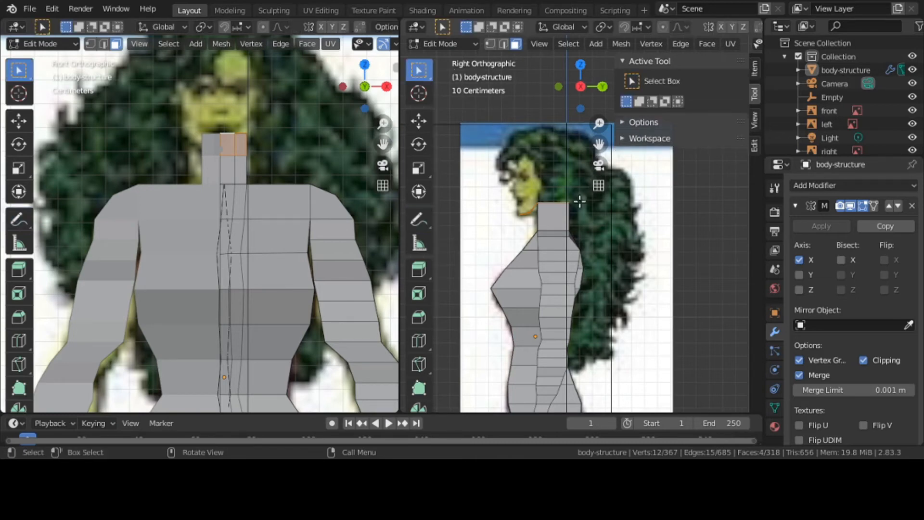
# Extrude the selected chin and neck-top faces up about 0.4 m toward the top of the head, and deselect them.
pyautogui.press('e')
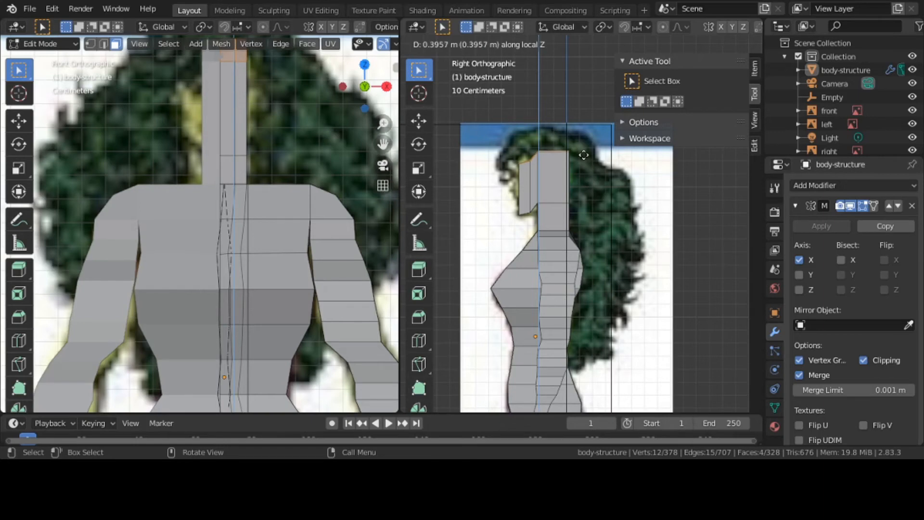
pyautogui.click(583, 154)
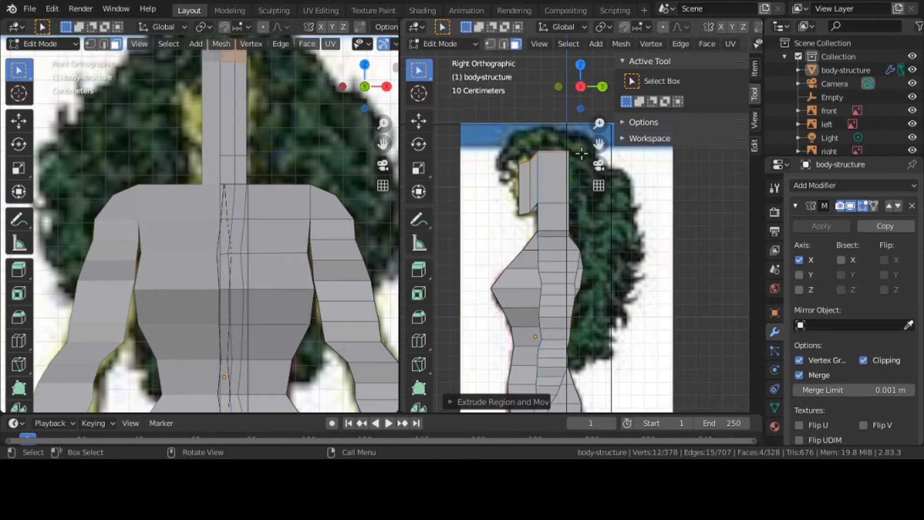
pyautogui.click(619, 196)
pyautogui.moveTo(618, 196); pyautogui.dragTo(660, 221, button='middle')
pyautogui.scroll(1, 661, 220)
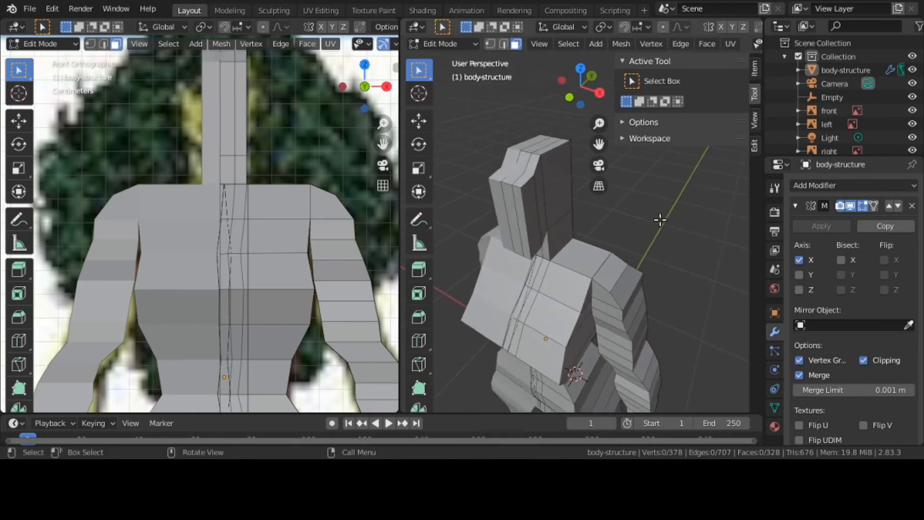
# Select the three lengthwise edges of the front top slope nearest the neck block and rotate them about -21.8° around global X.
pyautogui.click(521, 176)
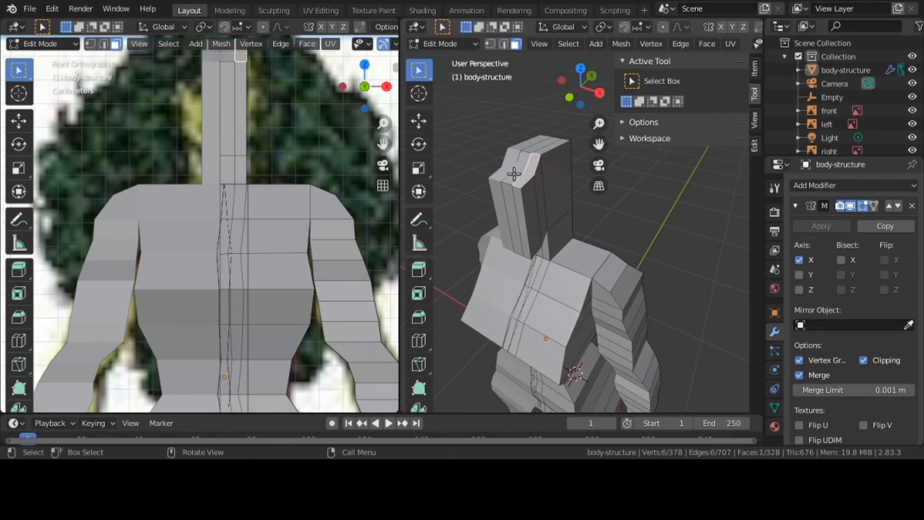
pyautogui.moveTo(514, 174)
pyautogui.mouseDown(button='middle')
pyautogui.moveTo(471, 159)
pyautogui.moveTo(445, 174)
pyautogui.moveTo(511, 199)
pyautogui.moveTo(526, 199)
pyautogui.moveTo(505, 169)
pyautogui.moveTo(527, 180)
pyautogui.mouseUp(button='middle')
pyautogui.click(552, 203)
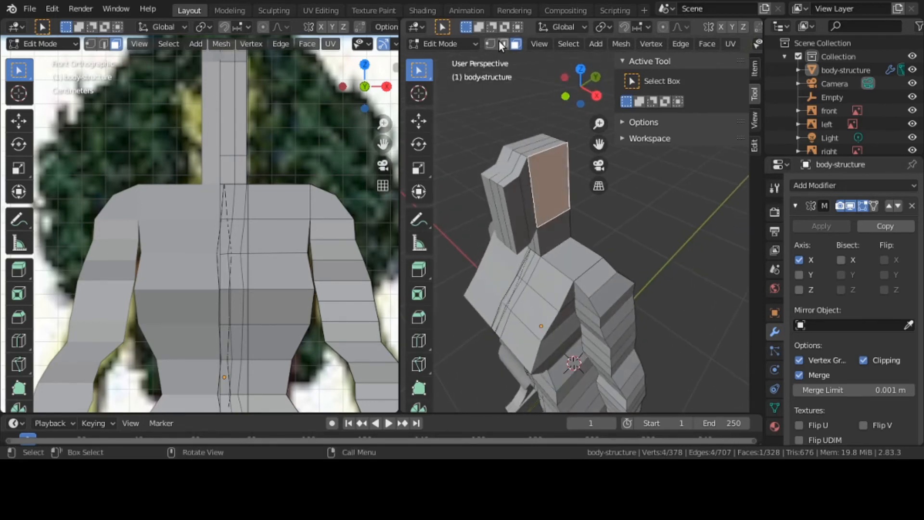
pyautogui.click(501, 44)
pyautogui.click(520, 169)
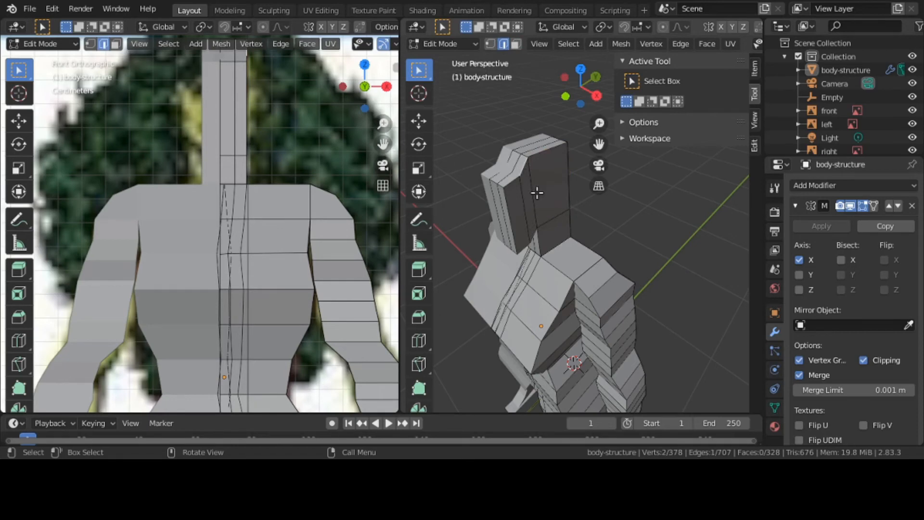
pyautogui.keyDown('shift'); pyautogui.click(520, 164); pyautogui.keyUp('shift')
pyautogui.moveTo(520, 164); pyautogui.dragTo(475, 141, button='middle')
pyautogui.press('r')
pyautogui.press('x')
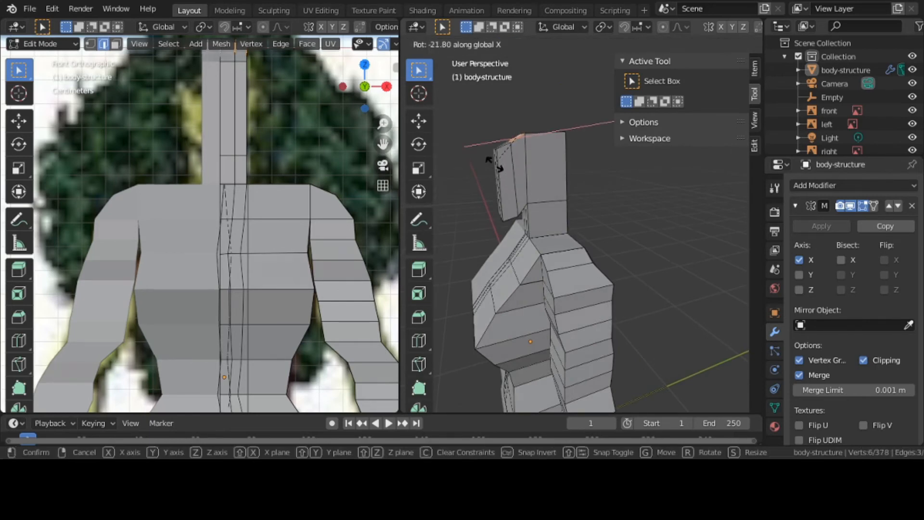
pyautogui.click(494, 164)
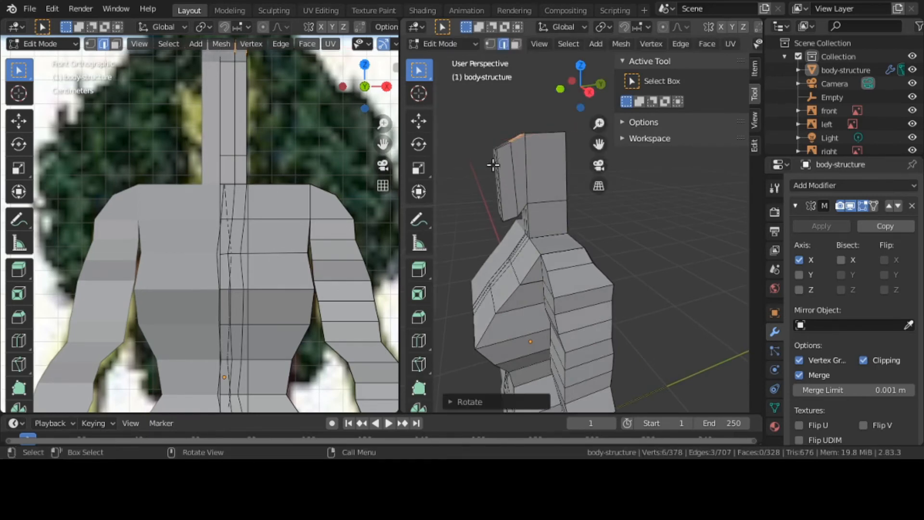
# Switch to face selection and select the two sloped faces at the front top of the head block.
pyautogui.moveTo(493, 164); pyautogui.dragTo(573, 196, button='middle')
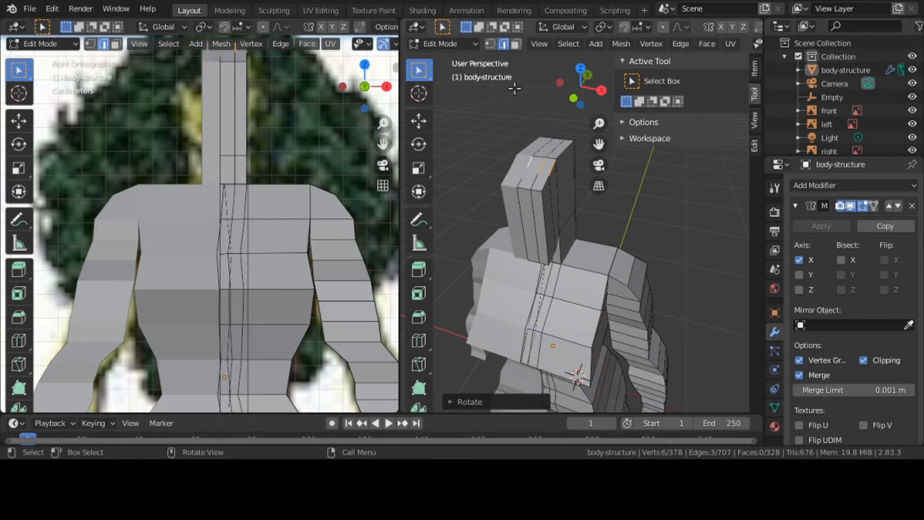
pyautogui.click(515, 44)
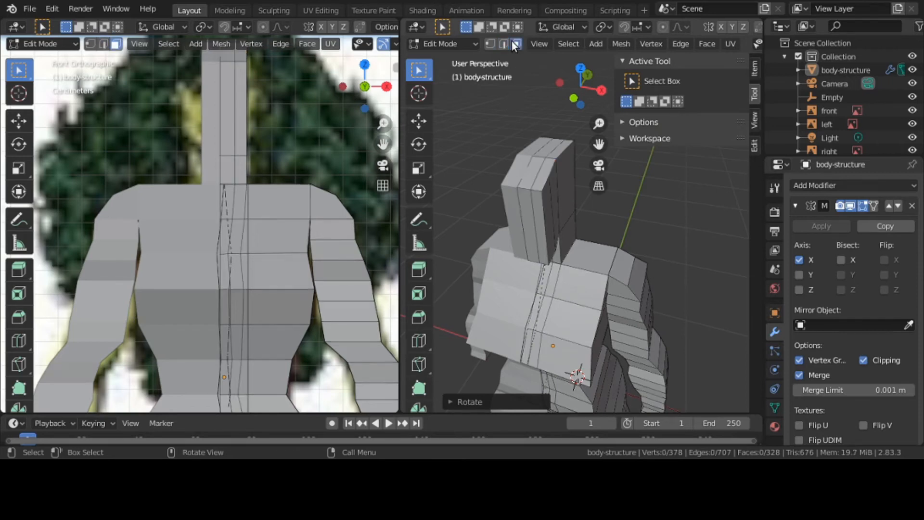
pyautogui.click(531, 172)
pyautogui.moveTo(528, 174); pyautogui.dragTo(462, 140, button='middle')
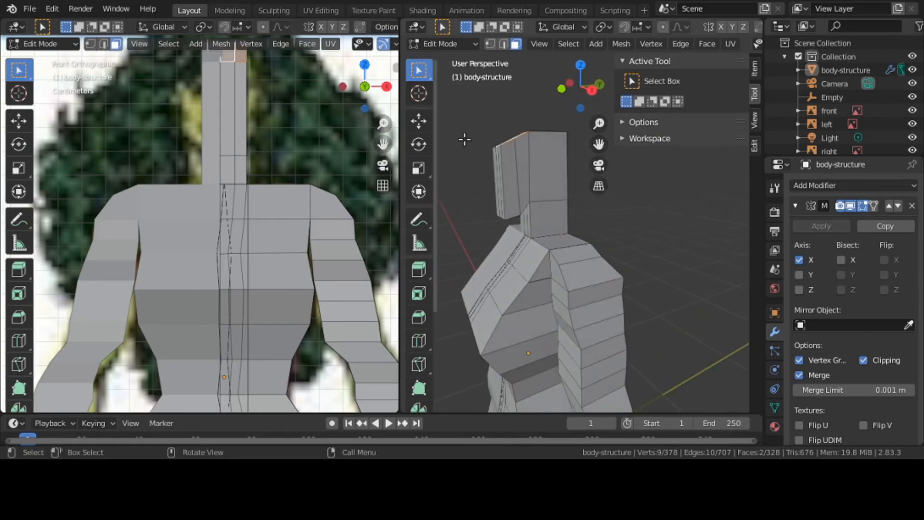
# Try scaling the selected front top faces to 0 along global X, and separately along global Y, undoing each.
pyautogui.write('sx')
pyautogui.write('0')
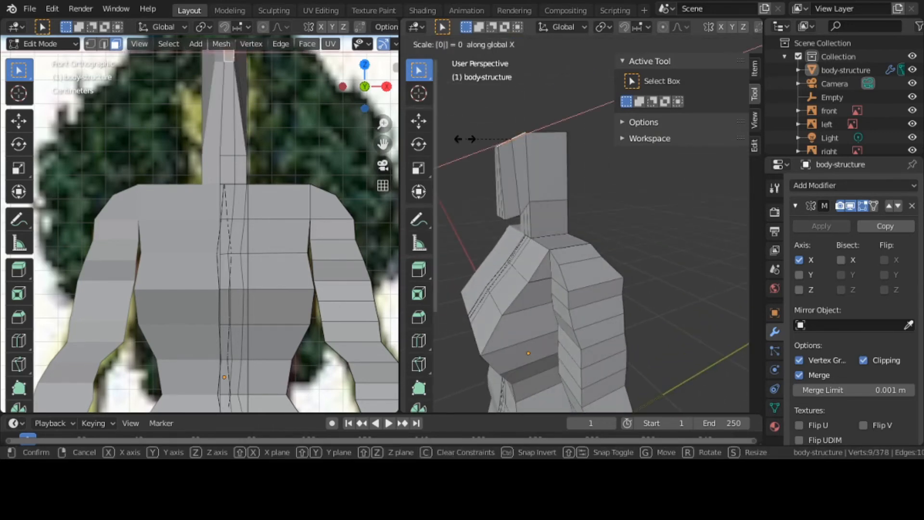
pyautogui.press('Return')
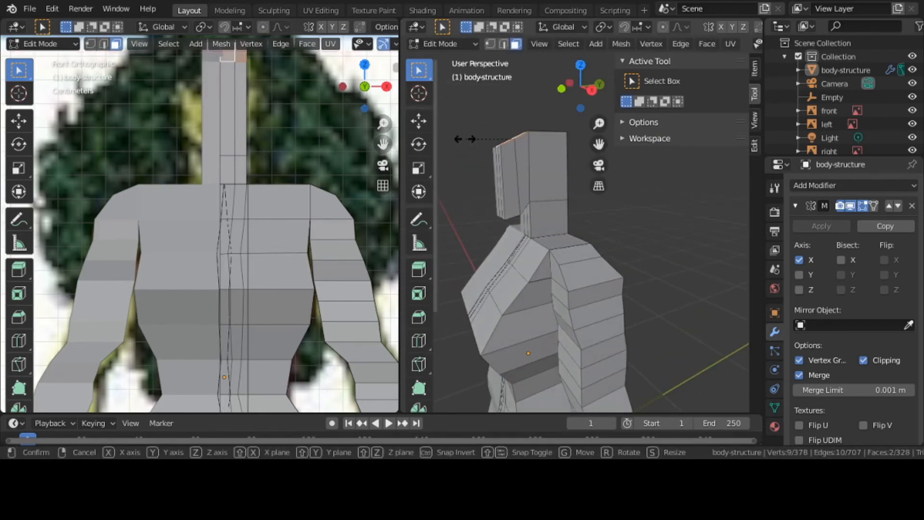
pyautogui.write('sy0')
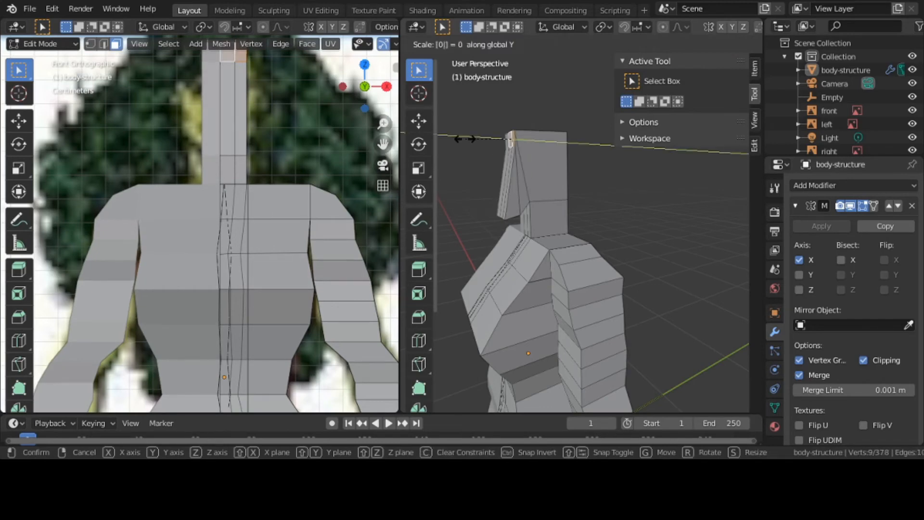
pyautogui.press('Return')
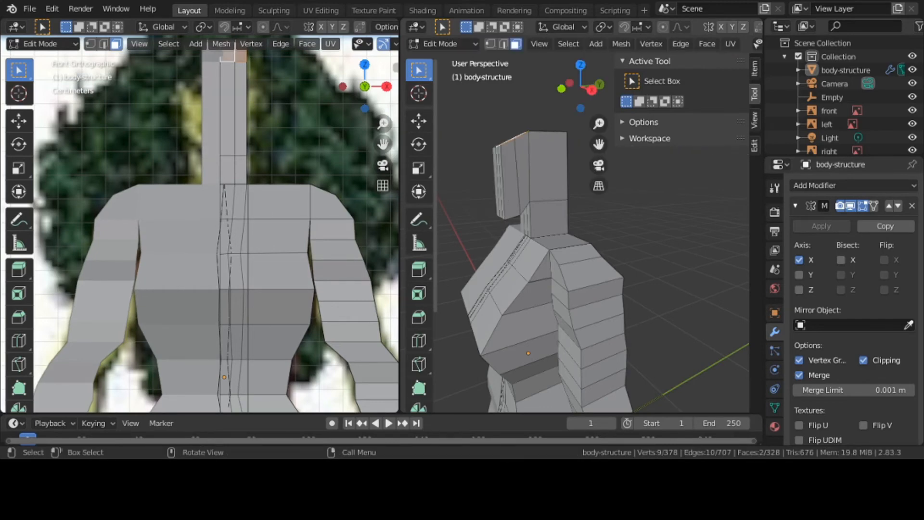
# Flatten the selected front top faces by scaling them to 0 along global Z.
pyautogui.press('s')
pyautogui.write('z')
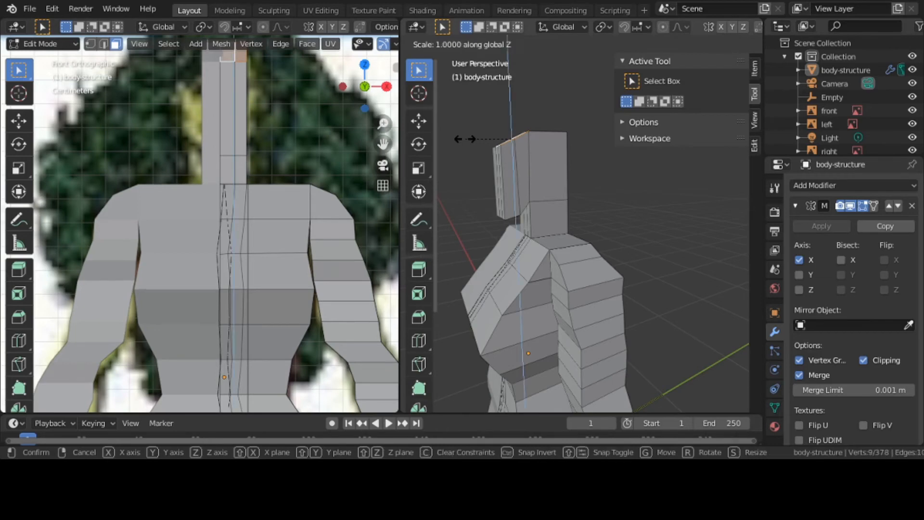
pyautogui.write('0')
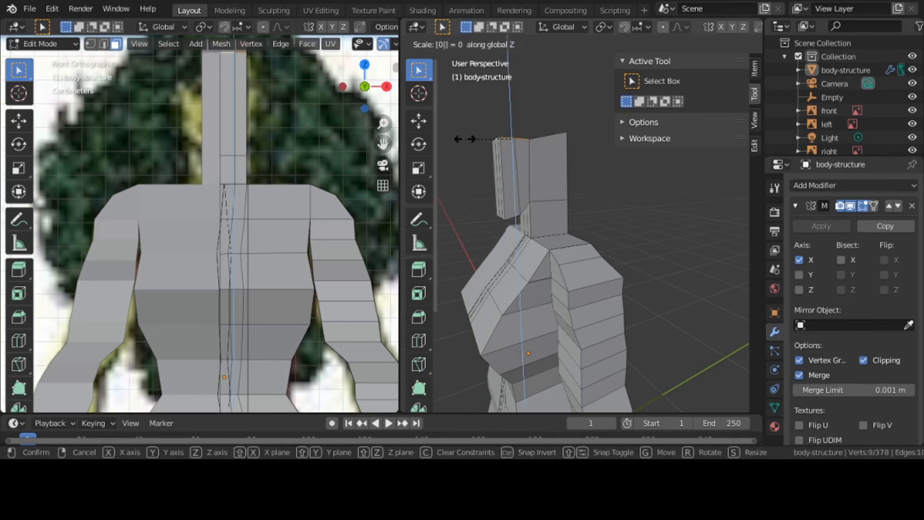
pyautogui.press('Return')
# In edge selection mode, select the two crosswise edges where the flattened front top meets the rear top faces.
pyautogui.moveTo(464, 139); pyautogui.dragTo(495, 169, button='middle')
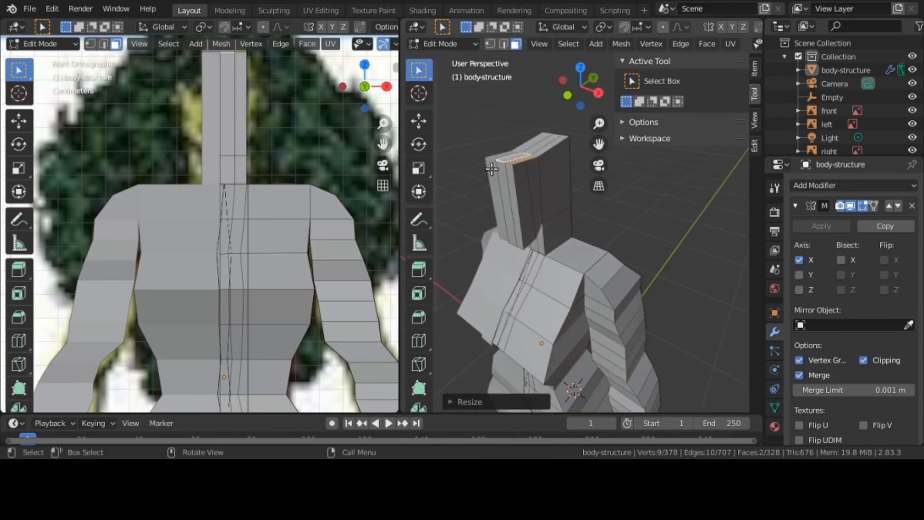
pyautogui.click(504, 50)
pyautogui.moveTo(540, 149); pyautogui.dragTo(543, 193, button='middle')
pyautogui.click(525, 199)
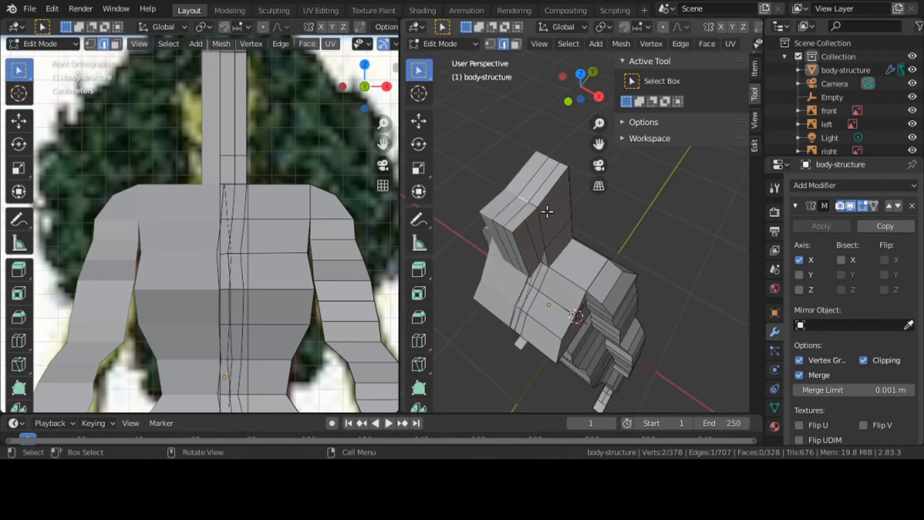
pyautogui.keyDown('shift'); pyautogui.click(532, 206); pyautogui.keyUp('shift')
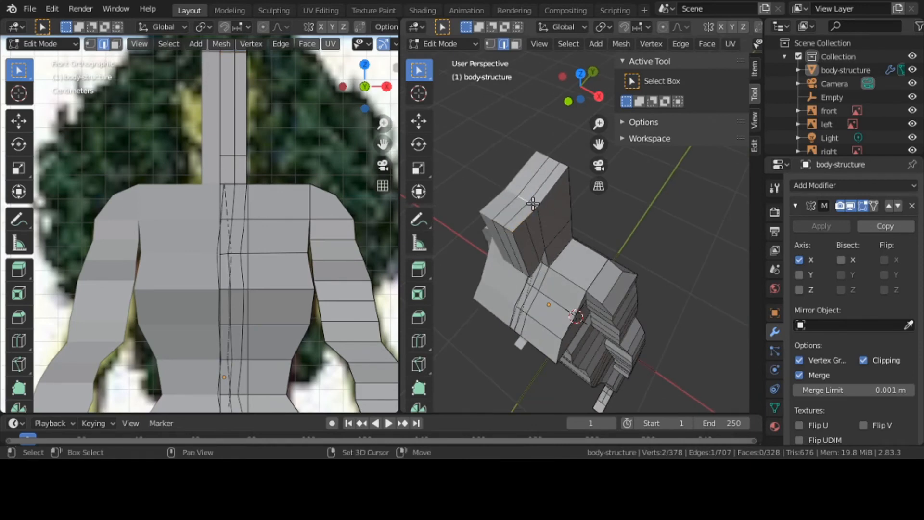
# Try raising the selected crosswise edges freely by about 0.047 m, and undo the move.
pyautogui.moveTo(534, 221); pyautogui.dragTo(484, 153, button='middle')
pyautogui.moveTo(541, 167); pyautogui.dragTo(544, 177, button='middle')
pyautogui.press('g')
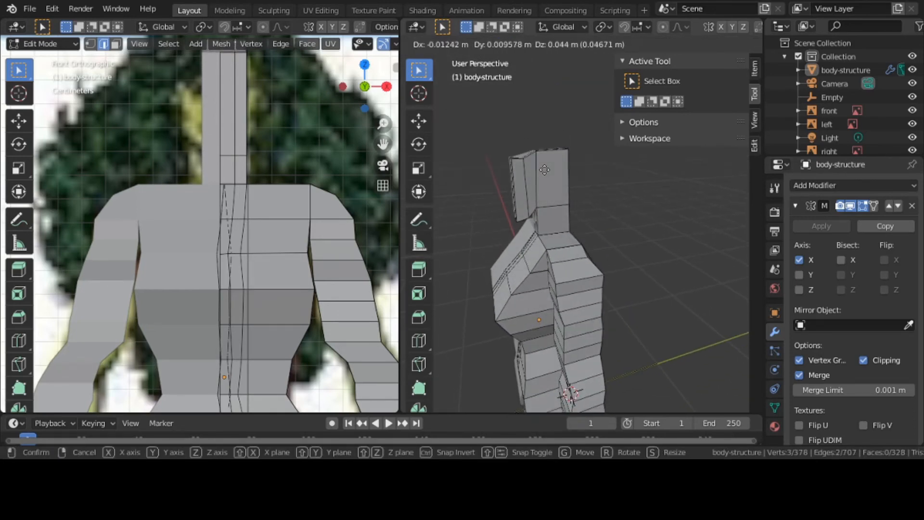
pyautogui.click(544, 169)
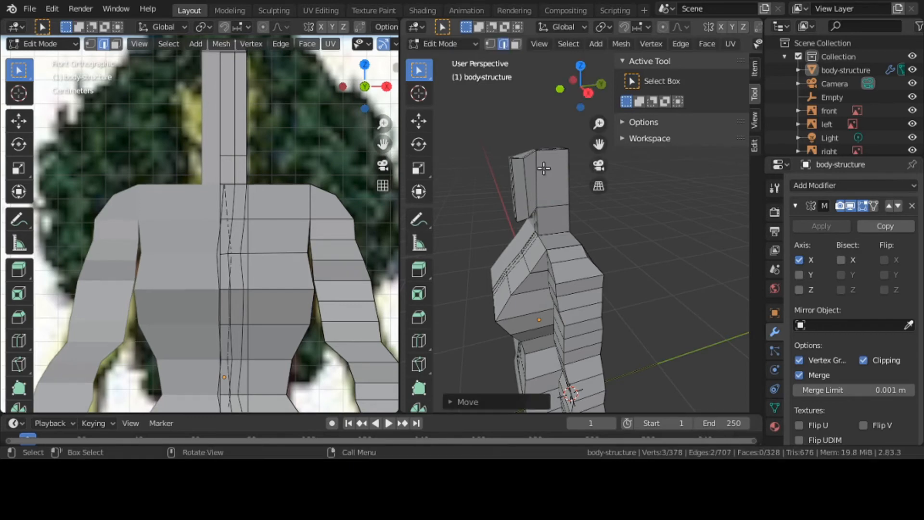
pyautogui.moveTo(545, 169); pyautogui.dragTo(606, 205, button='middle')
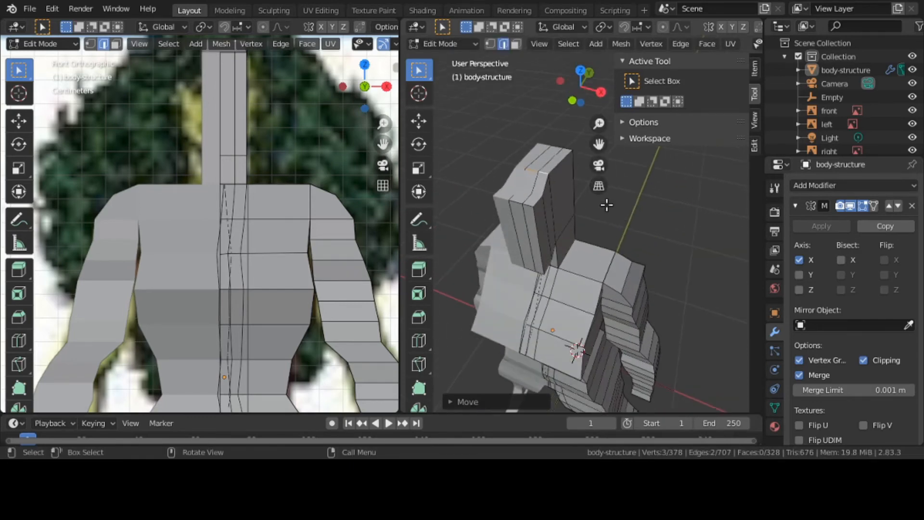
pyautogui.click(532, 195)
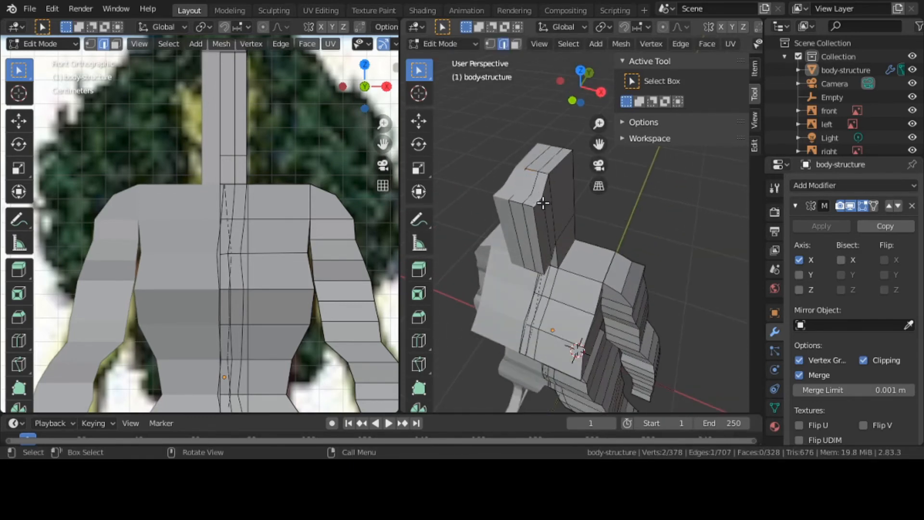
pyautogui.moveTo(540, 200); pyautogui.dragTo(488, 158, button='middle')
pyautogui.press('ctrl')
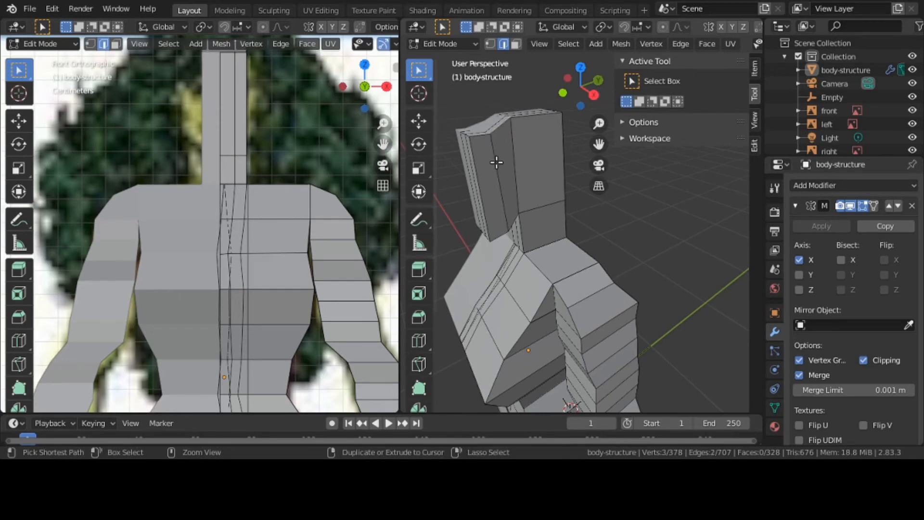
pyautogui.keyDown('ctrl'); pyautogui.click(496, 162); pyautogui.keyUp('ctrl')
pyautogui.moveTo(496, 161); pyautogui.dragTo(468, 154, button='middle')
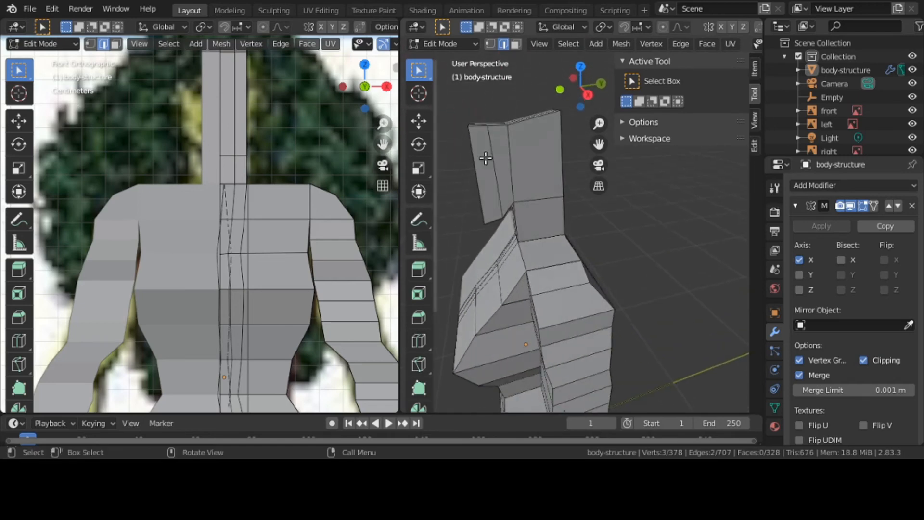
pyautogui.press('g')
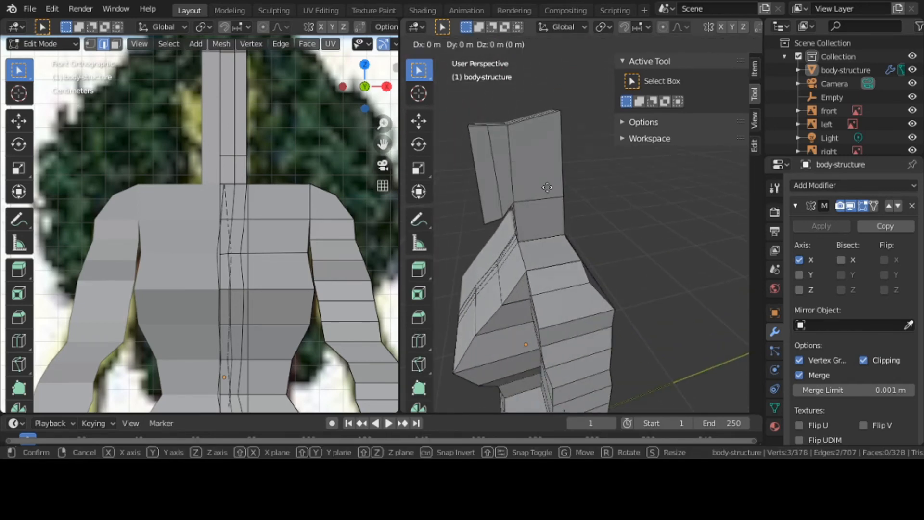
pyautogui.press('z')
pyautogui.click(545, 178)
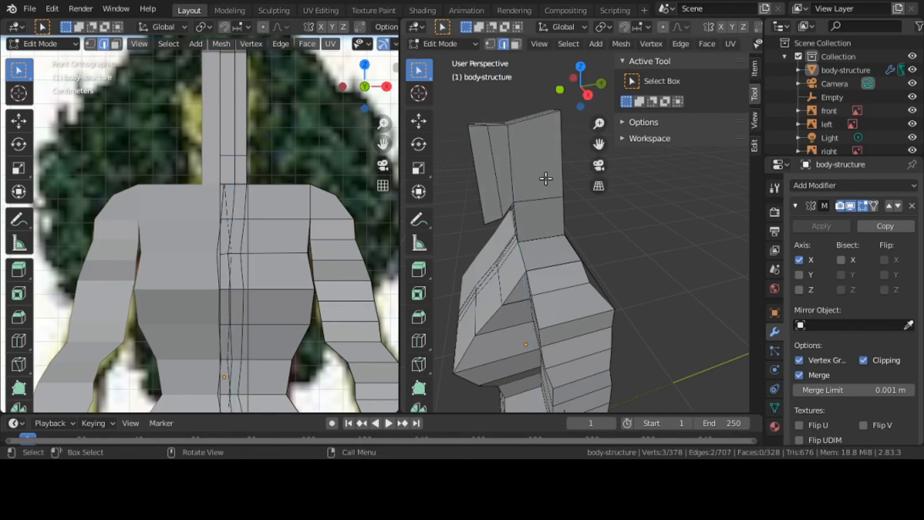
pyautogui.moveTo(546, 178); pyautogui.dragTo(547, 218, button='middle')
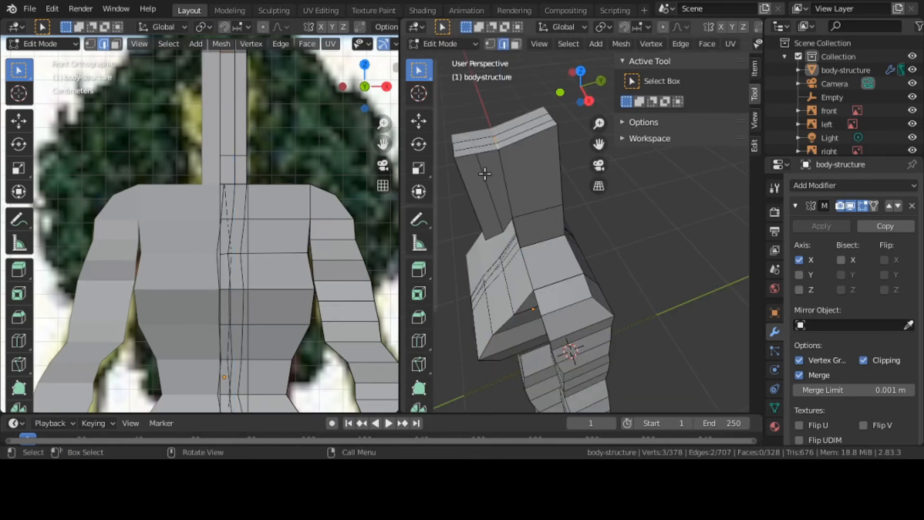
pyautogui.moveTo(484, 174); pyautogui.dragTo(518, 199, button='middle')
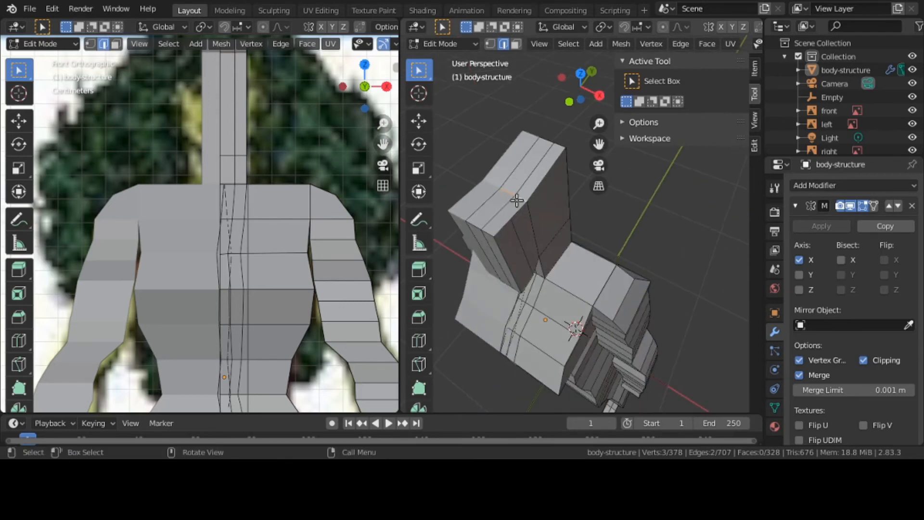
pyautogui.press('k')
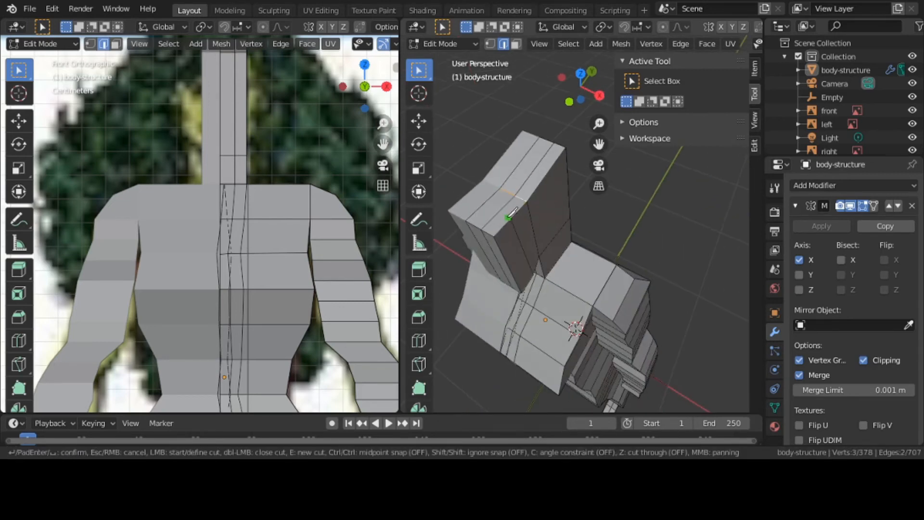
pyautogui.click(508, 217)
pyautogui.press('Escape')
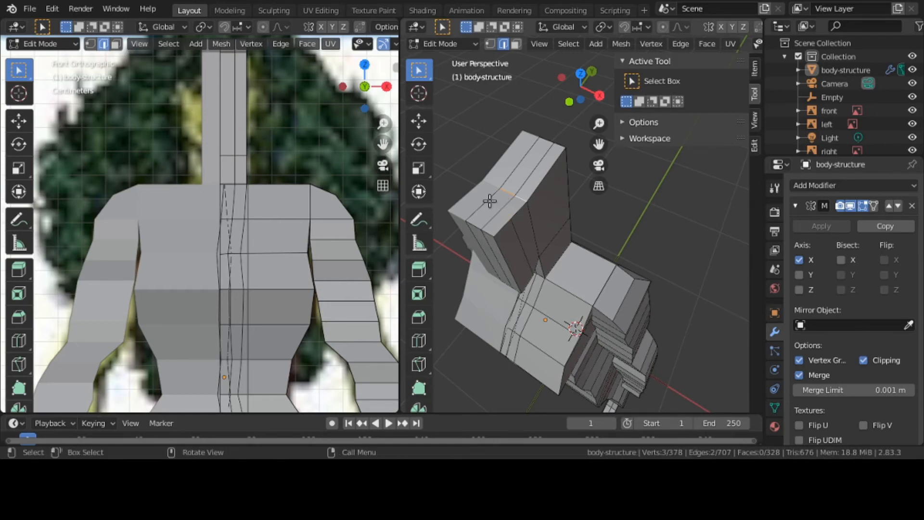
# Knife-cut a crosswise line over the flattened front top faces, between the crease edges and the front rim.
pyautogui.moveTo(490, 202); pyautogui.dragTo(497, 240, button='middle')
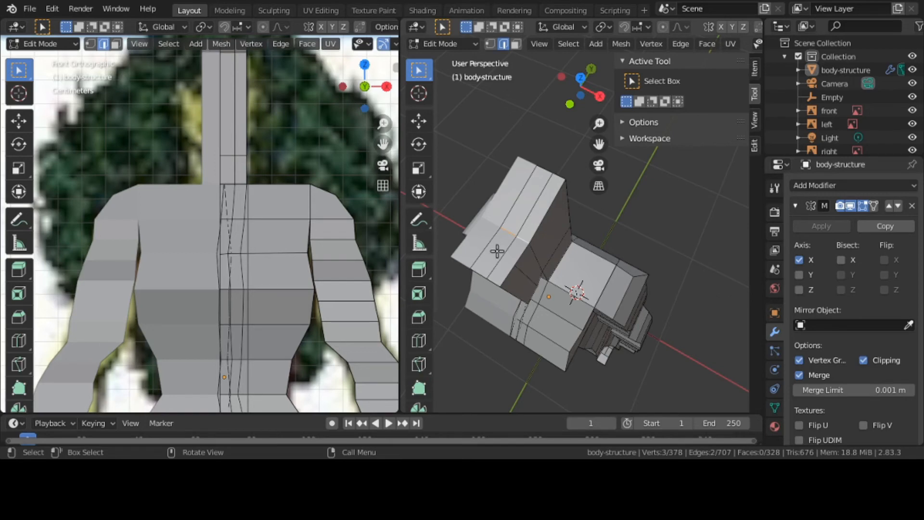
pyautogui.press('k')
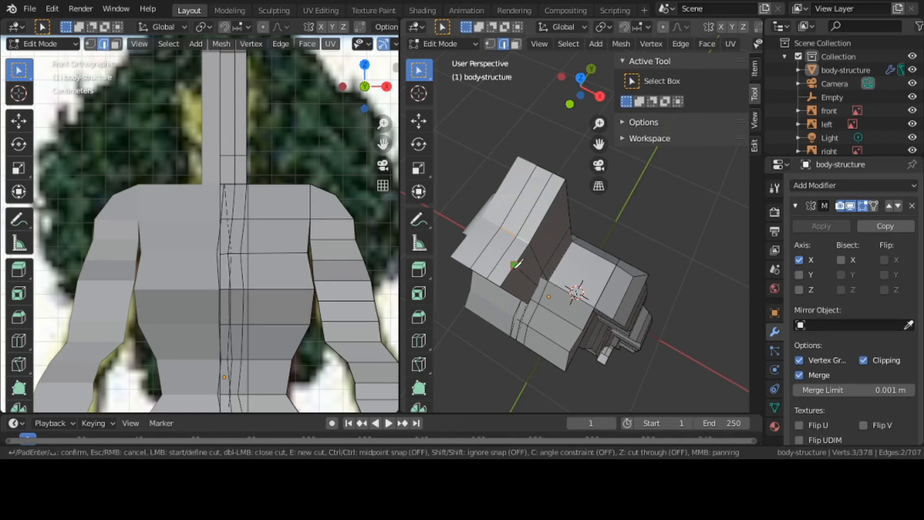
pyautogui.click(514, 265)
pyautogui.press('c')
pyautogui.click(501, 257)
pyautogui.press('c')
pyautogui.click(485, 248)
pyautogui.press('Return')
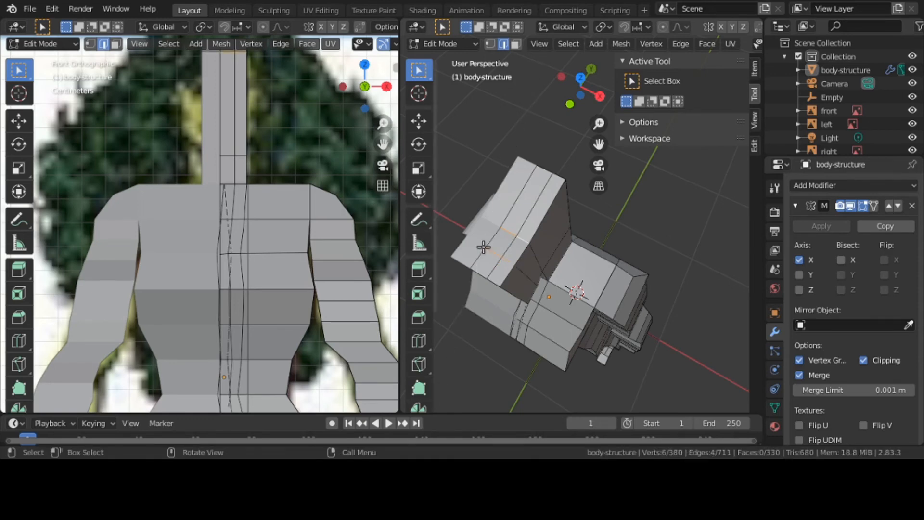
# Raise the selected crease edges and the new cut edges about 0.034 m along global Z.
pyautogui.moveTo(486, 251); pyautogui.dragTo(439, 206, button='middle')
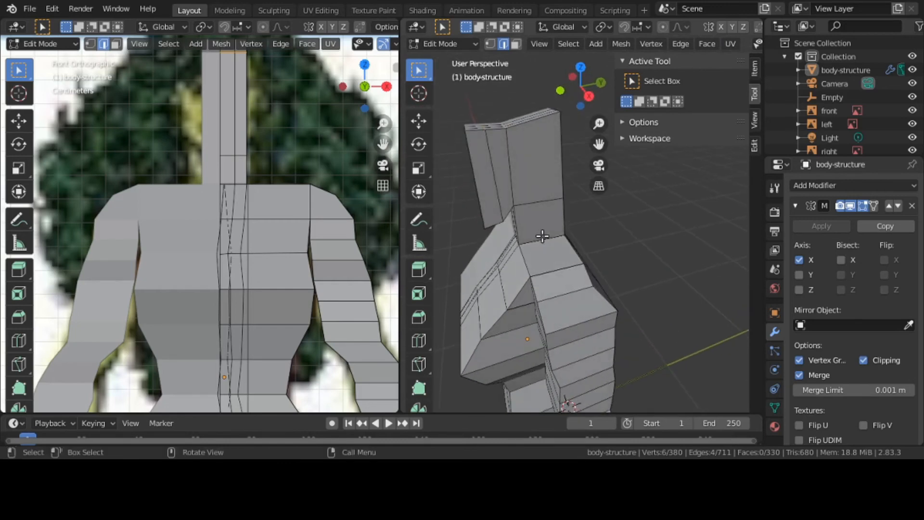
pyautogui.press('g')
pyautogui.press('z')
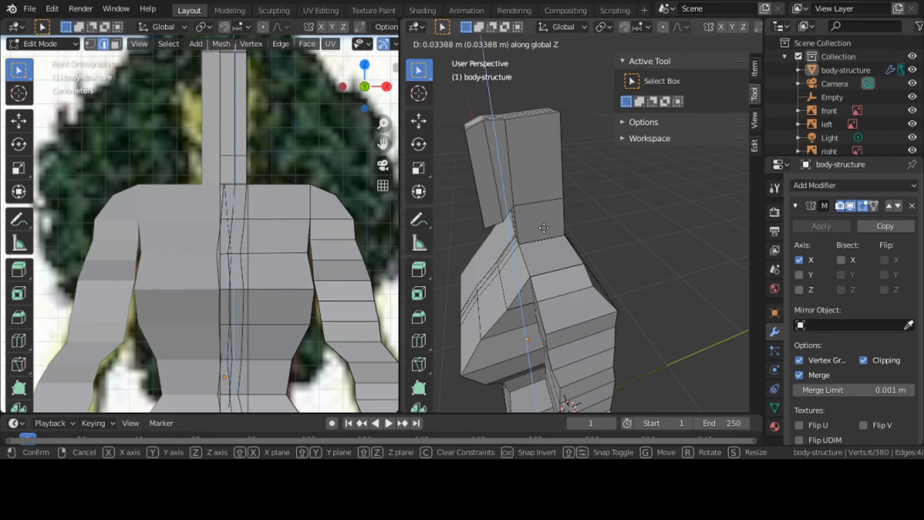
pyautogui.click(543, 229)
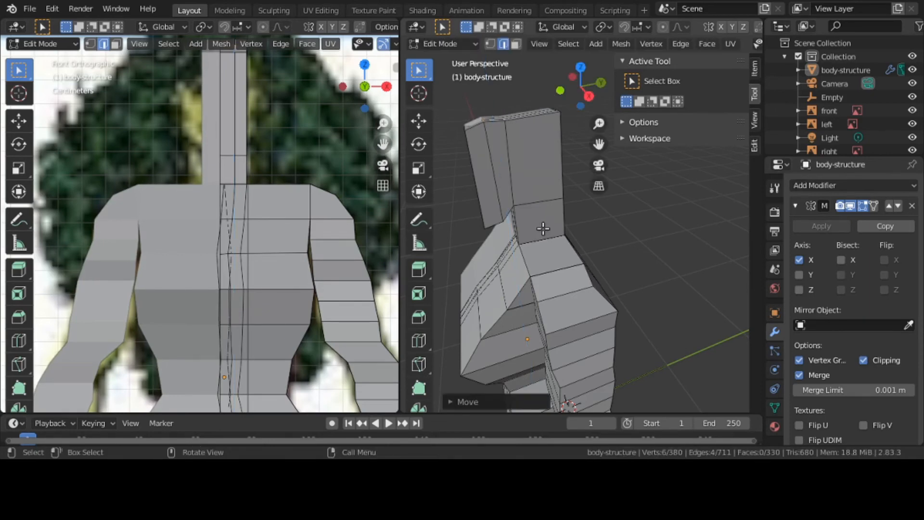
# Select only the two crosswise crease edges behind the knife cut and raise them about 0.016 m along global Z.
pyautogui.moveTo(544, 229); pyautogui.dragTo(567, 225, button='middle')
pyautogui.click(538, 207)
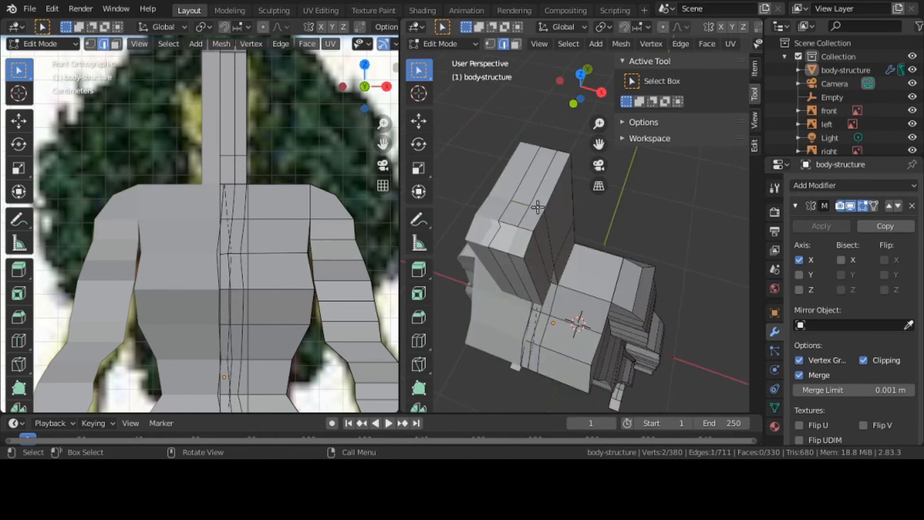
pyautogui.keyDown('shift'); pyautogui.click(530, 206); pyautogui.keyUp('shift')
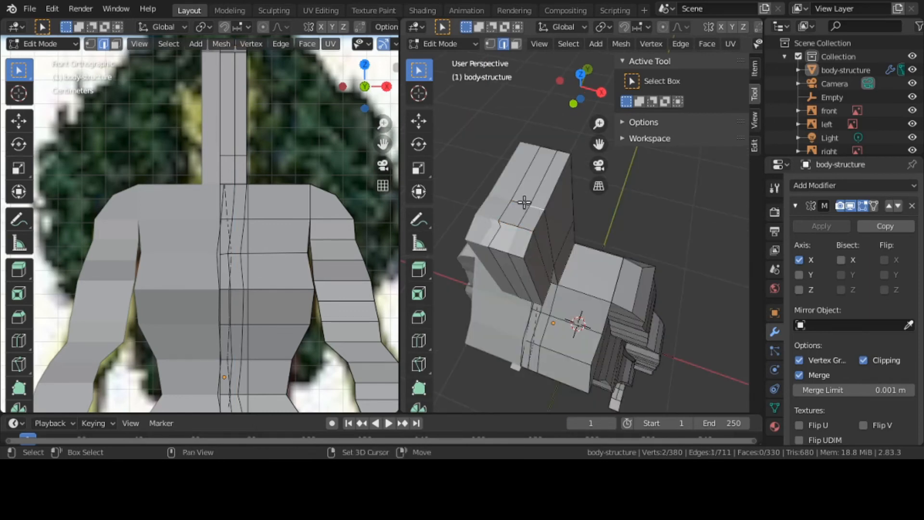
pyautogui.moveTo(529, 206); pyautogui.dragTo(521, 163, button='middle')
pyautogui.press('g')
pyautogui.press('z')
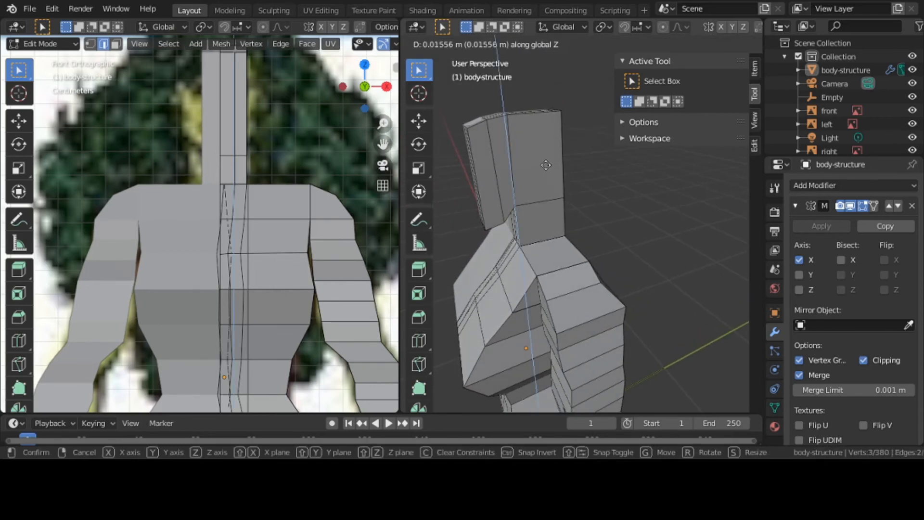
pyautogui.click(545, 165)
# Select the two front rim edges on top of the head block and raise them about 0.014 m along global Z.
pyautogui.moveTo(547, 160); pyautogui.dragTo(579, 185, button='middle')
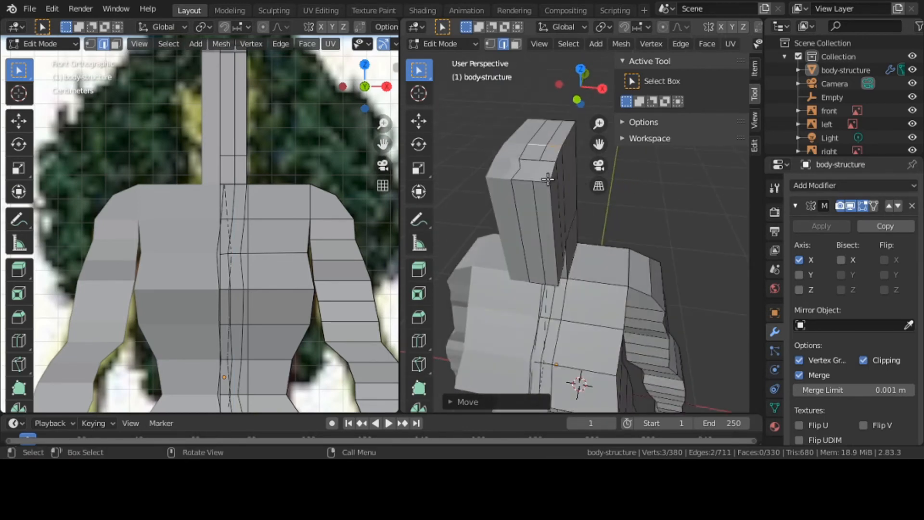
pyautogui.click(548, 179)
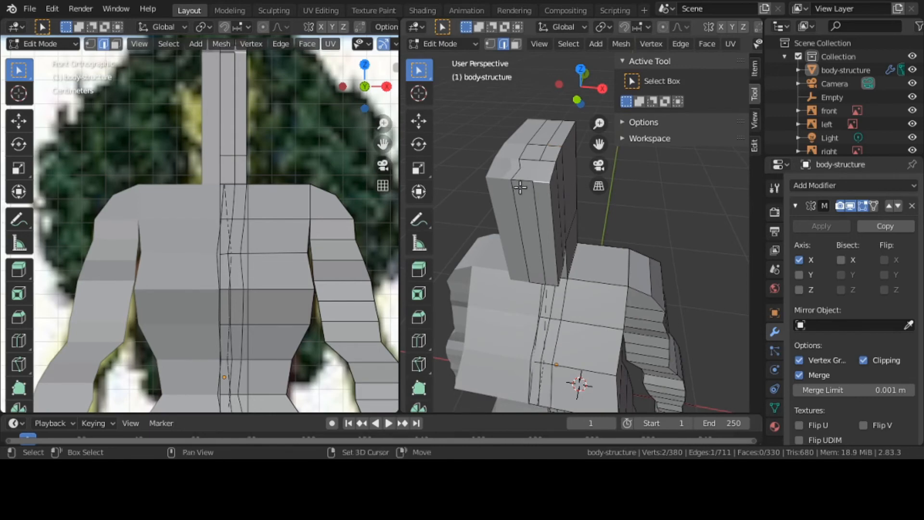
pyautogui.keyDown('shift'); pyautogui.click(520, 188); pyautogui.keyUp('shift')
pyautogui.moveTo(520, 188); pyautogui.dragTo(428, 149, button='middle')
pyautogui.press('g')
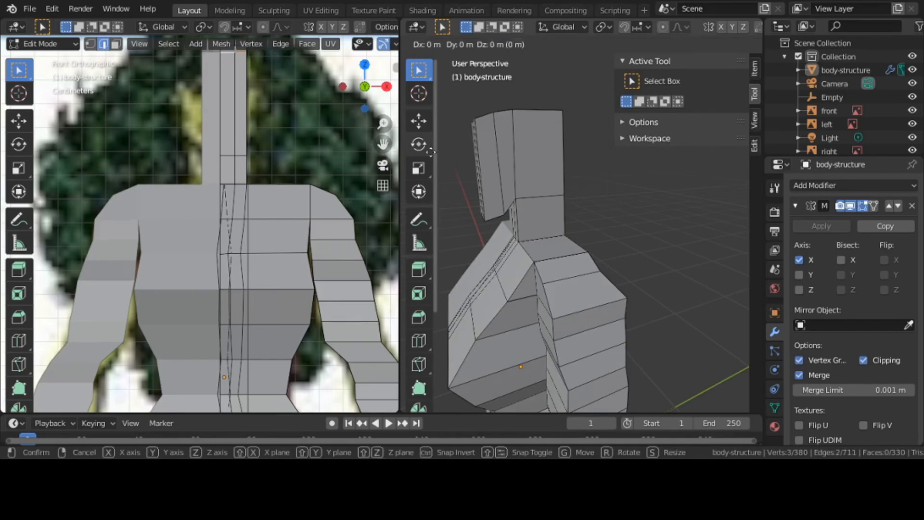
pyautogui.press('z')
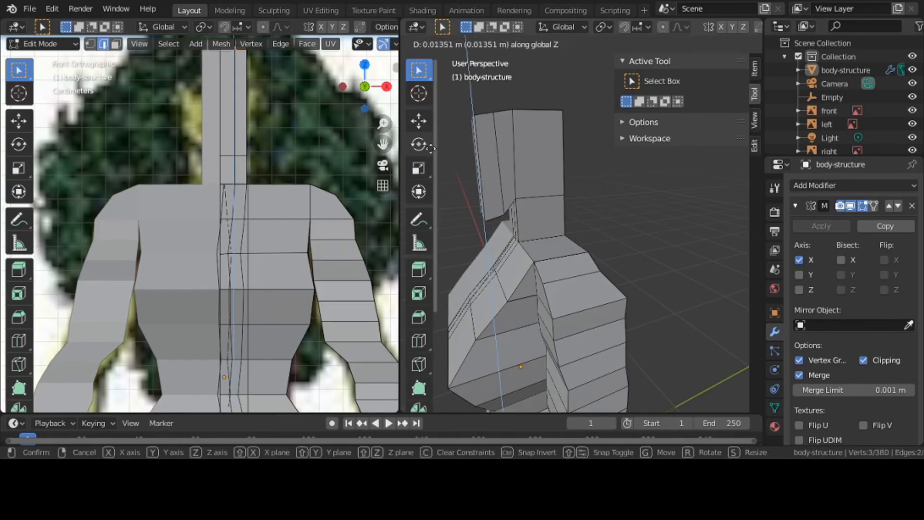
pyautogui.click(430, 147)
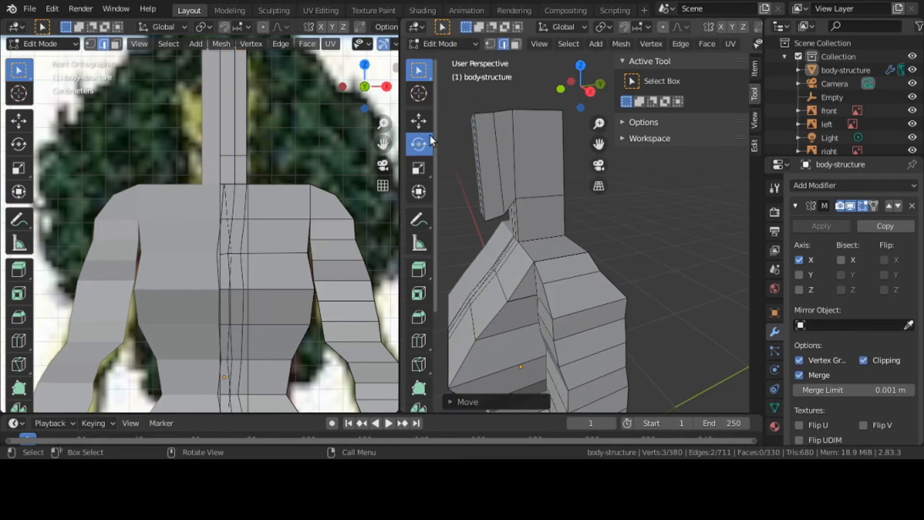
pyautogui.click(425, 141)
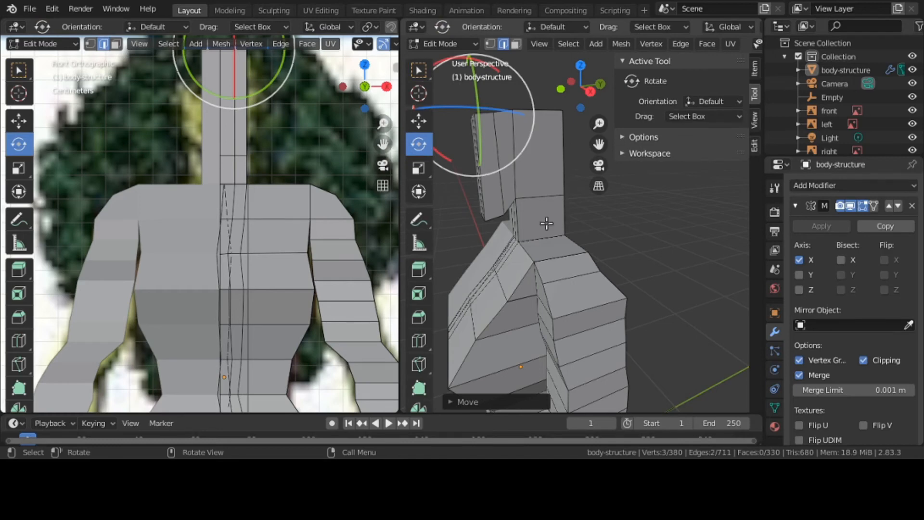
pyautogui.moveTo(546, 223); pyautogui.dragTo(509, 208, button='middle')
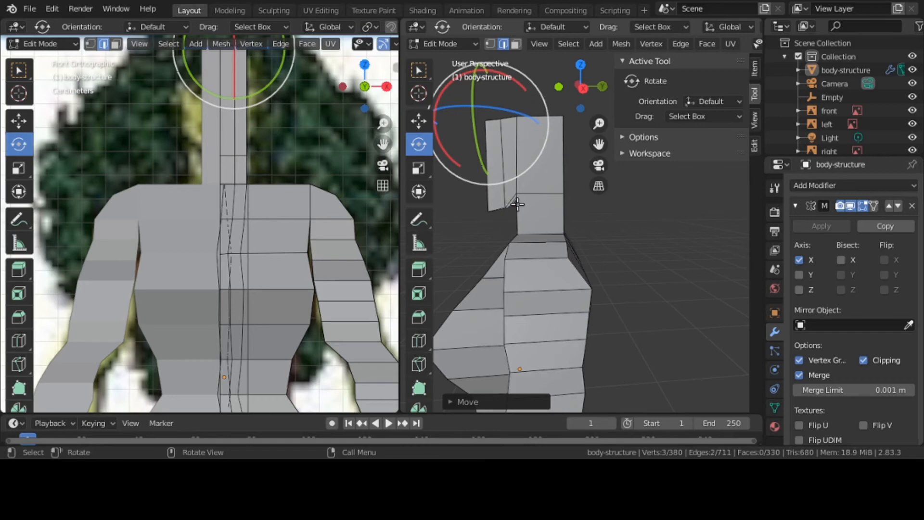
pyautogui.click(427, 71)
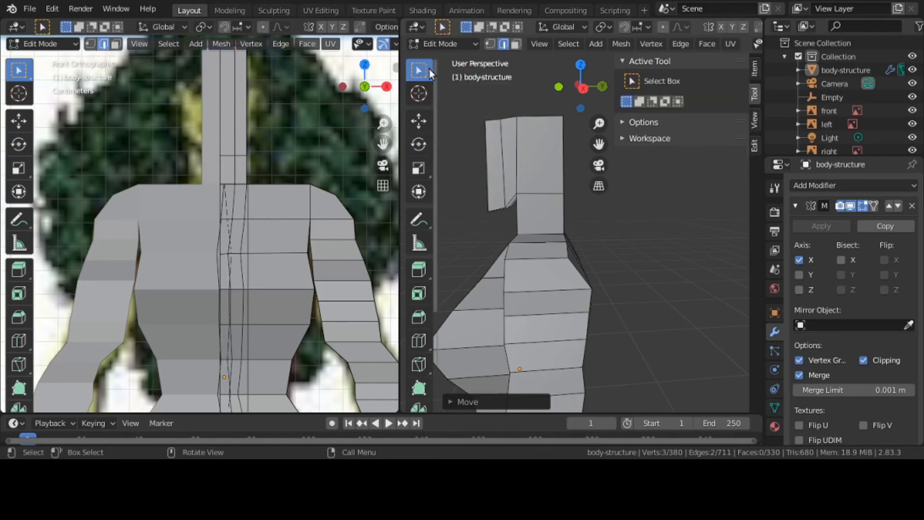
# Add six evenly spaced horizontal loop cuts around the head block in right orthographic view.
pyautogui.press('`')
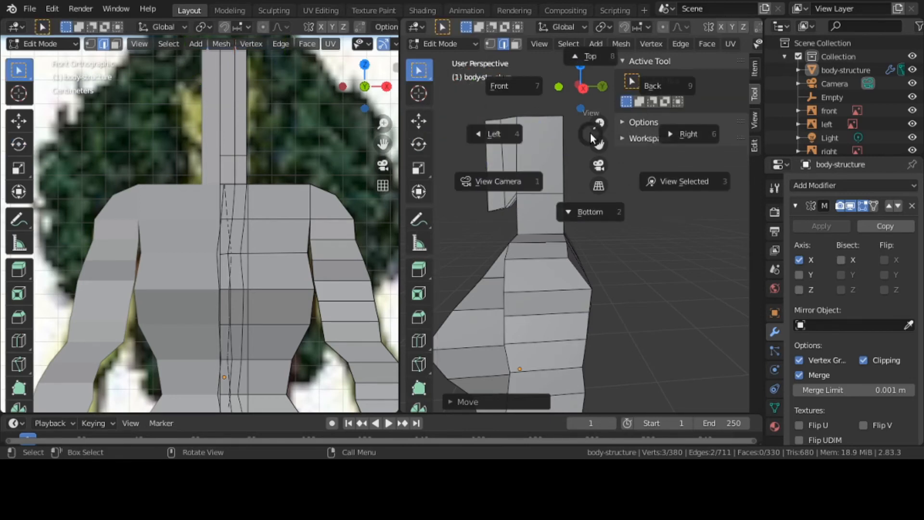
pyautogui.click(677, 135)
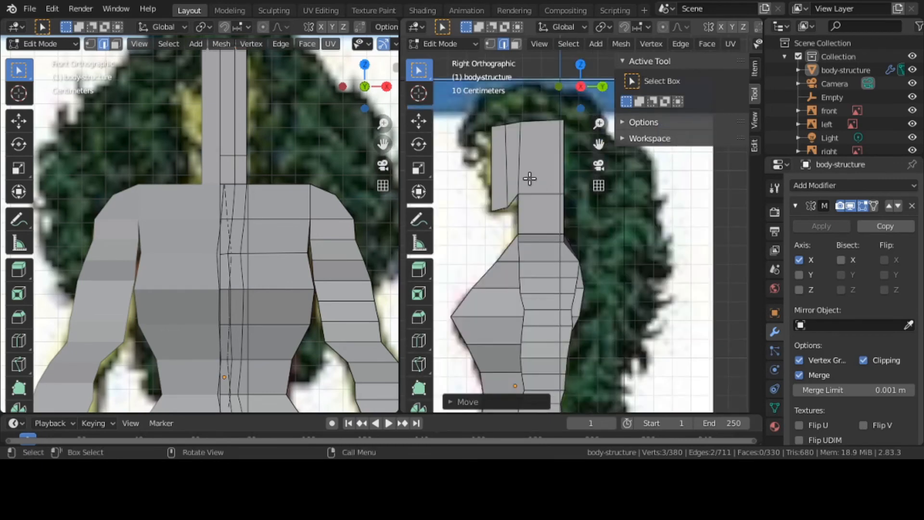
pyautogui.press('KP_5')
pyautogui.moveTo(530, 177); pyautogui.dragTo(531, 181, button='middle')
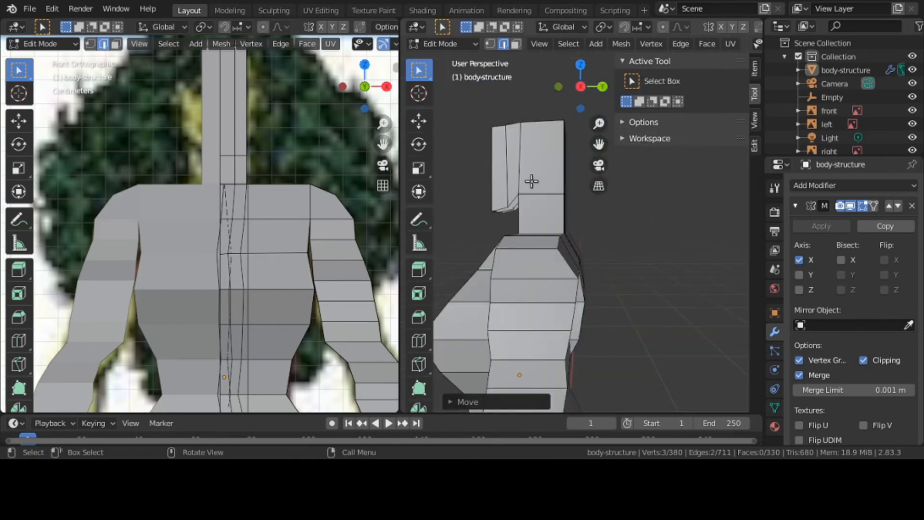
pyautogui.press('`')
pyautogui.click(608, 180)
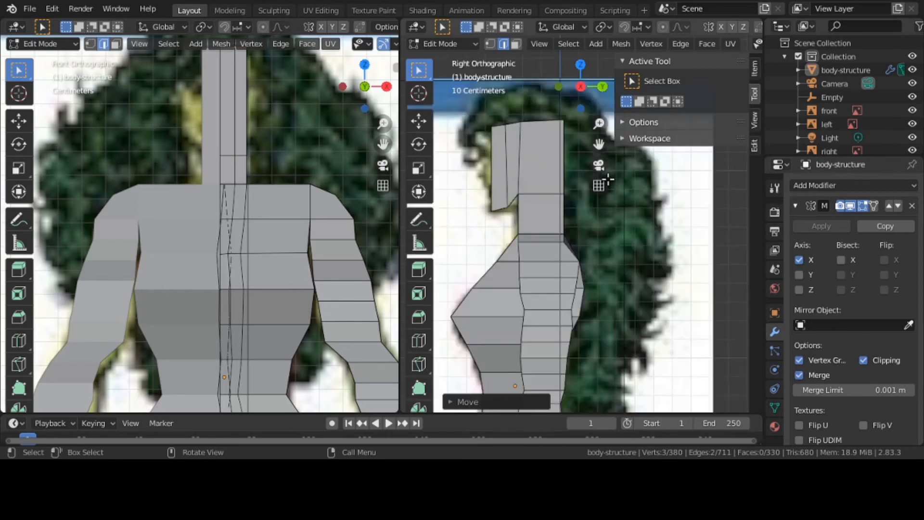
pyautogui.keyDown('shift'); pyautogui.moveTo(609, 180); pyautogui.dragTo(656, 194, button='middle'); pyautogui.keyUp('shift')
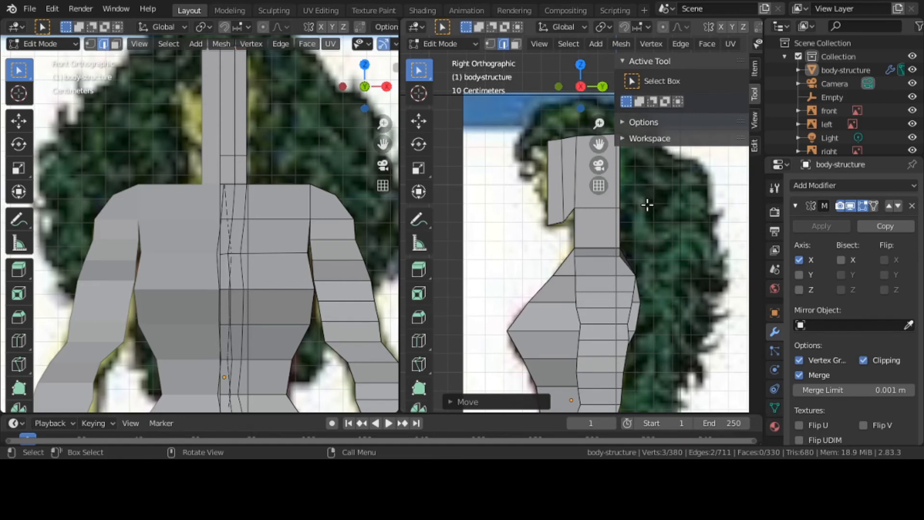
pyautogui.hotkey('ctrl', 'r')
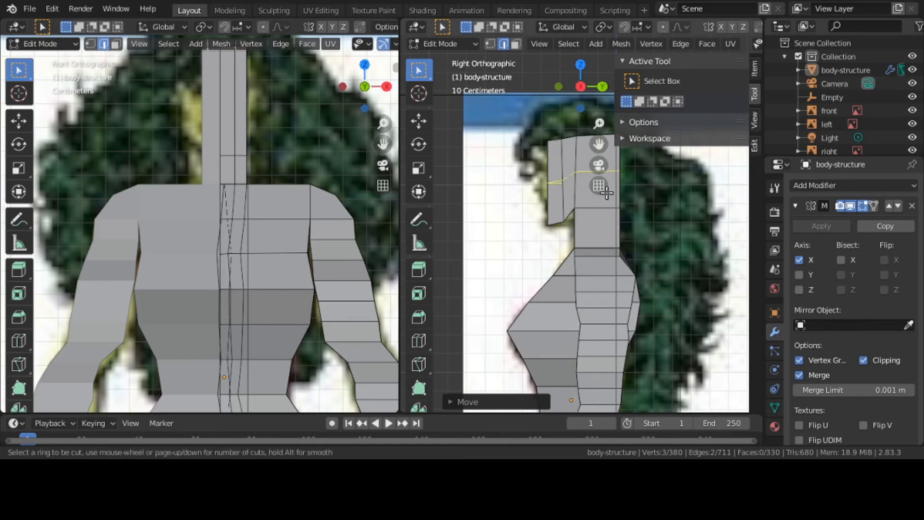
pyautogui.scroll(1, 604, 189)
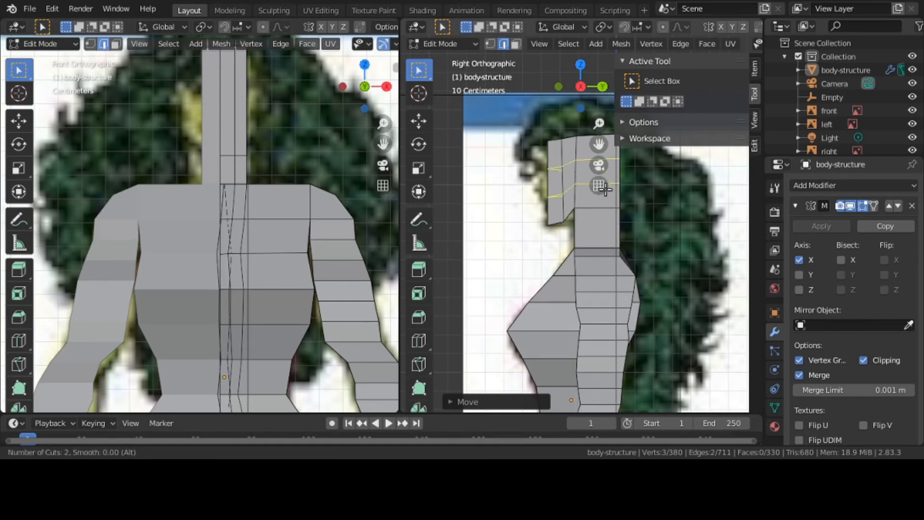
pyautogui.scroll(2, 605, 189)
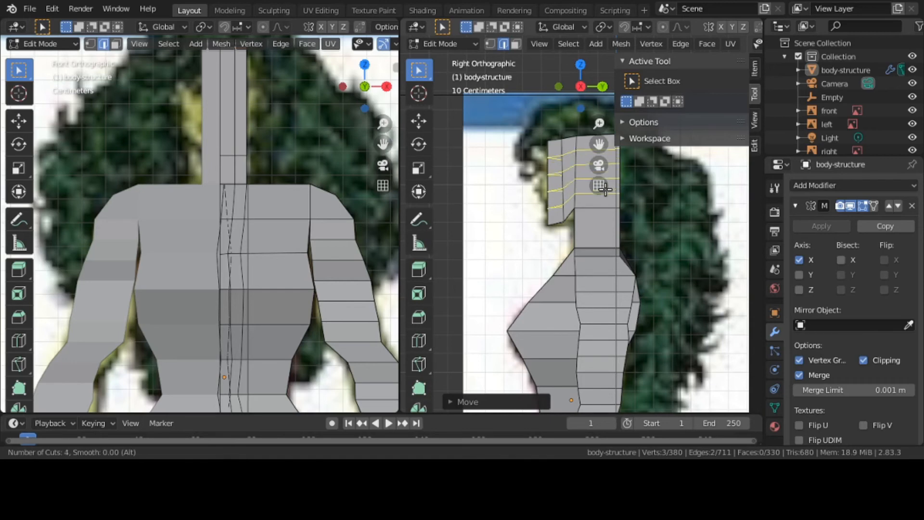
pyautogui.scroll(1, 605, 188)
pyautogui.scroll(1, 605, 189)
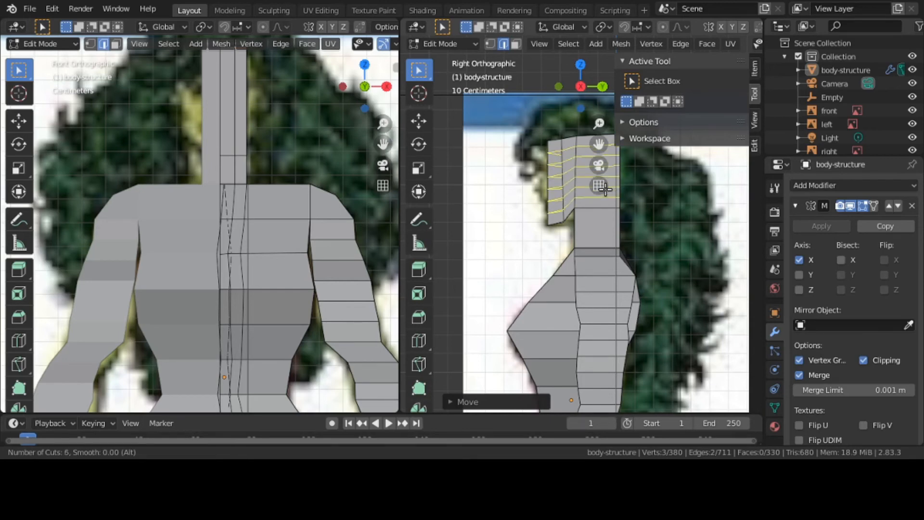
pyautogui.click(606, 188)
pyautogui.rightClick(605, 190)
# Show the mesh in wireframe shading over the side reference image in right orthographic view.
pyautogui.press('KP_5')
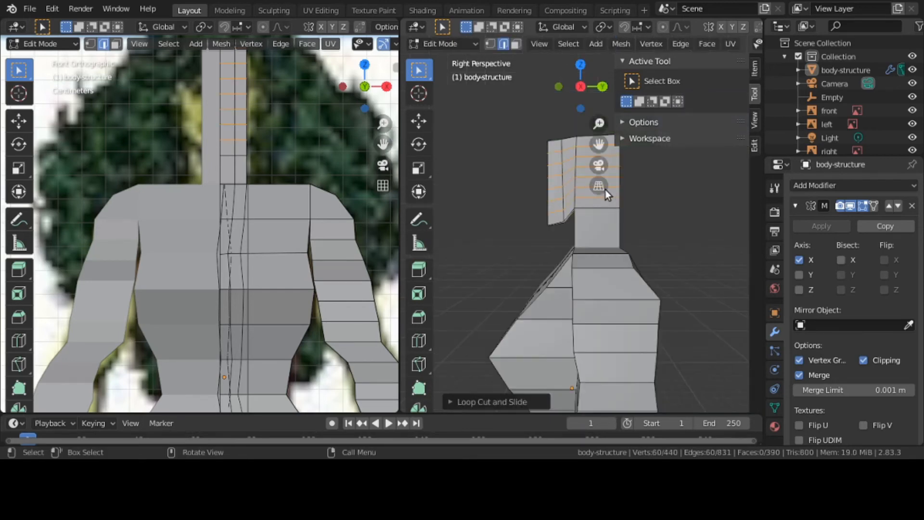
pyautogui.press('KP_5')
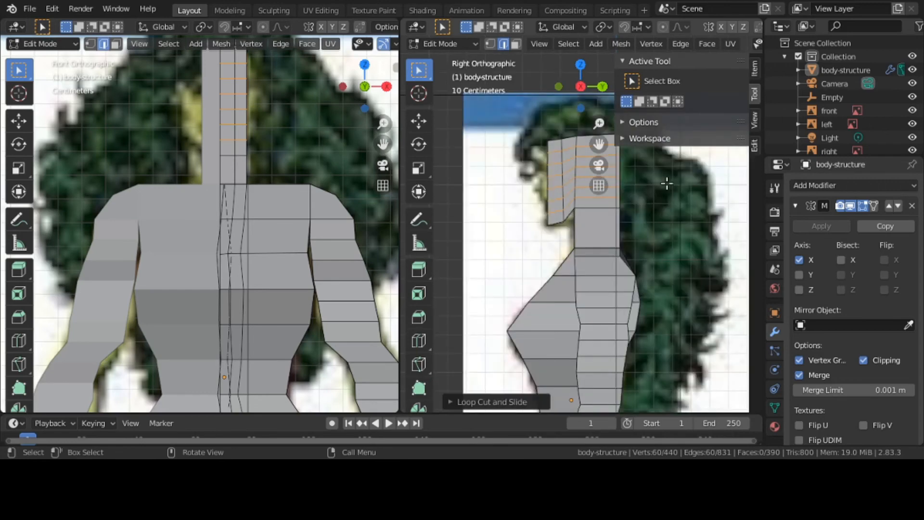
pyautogui.press('z')
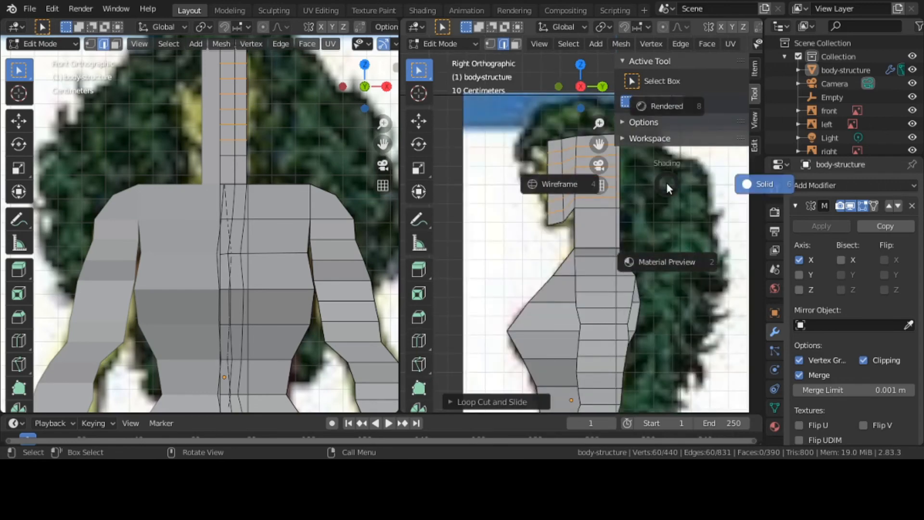
pyautogui.click(576, 182)
pyautogui.scroll(1, 563, 181)
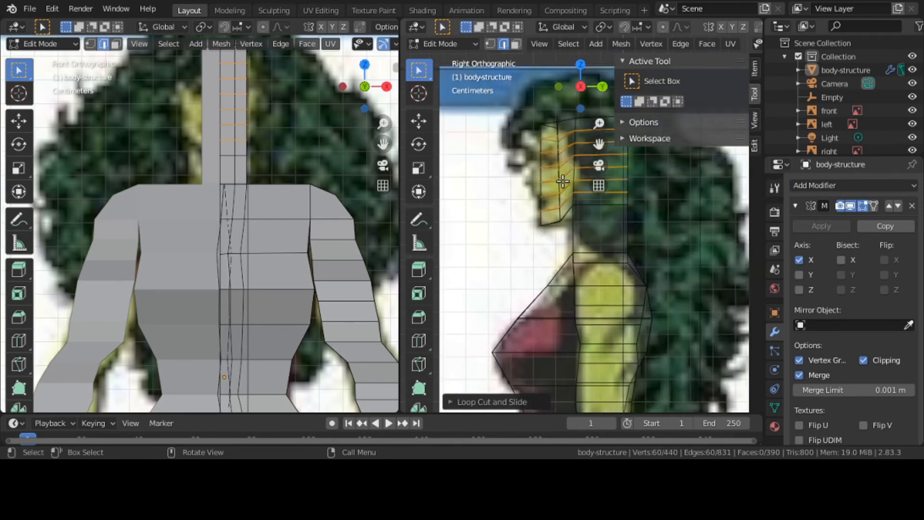
pyautogui.click(509, 187)
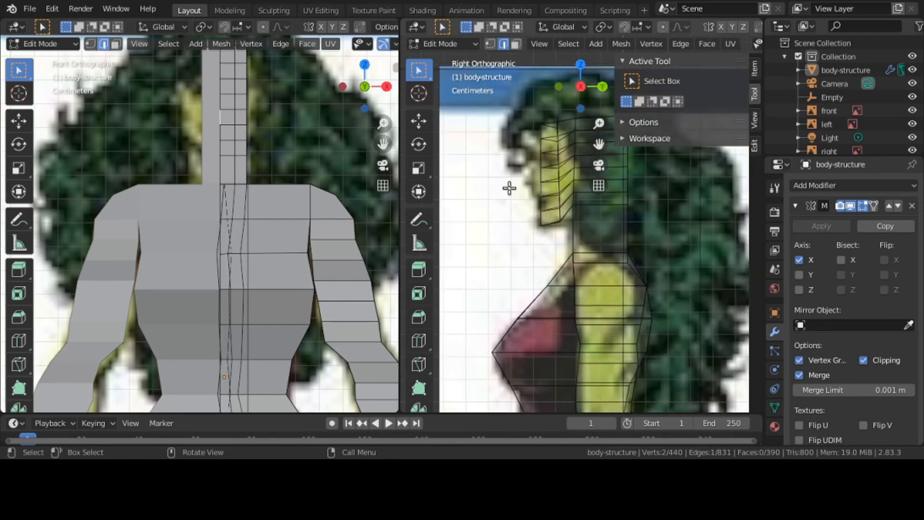
pyautogui.moveTo(499, 193); pyautogui.dragTo(497, 215, button='middle')
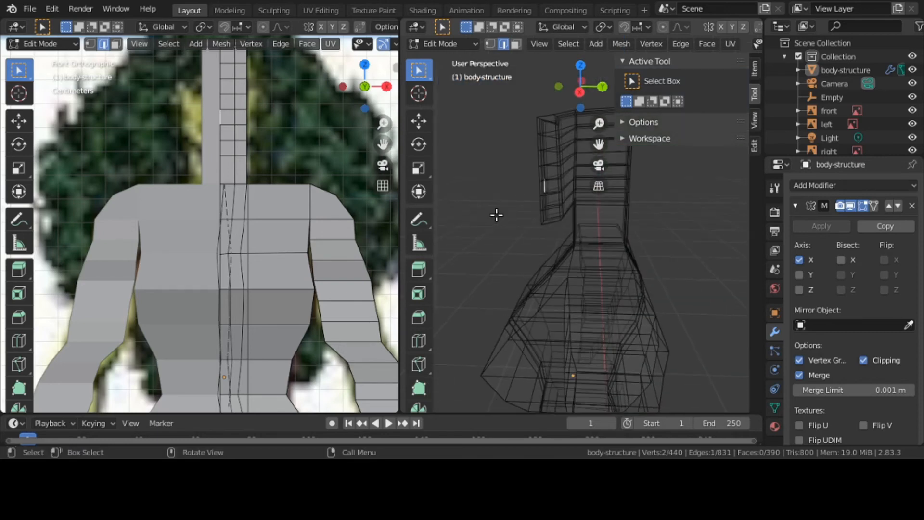
pyautogui.press('`')
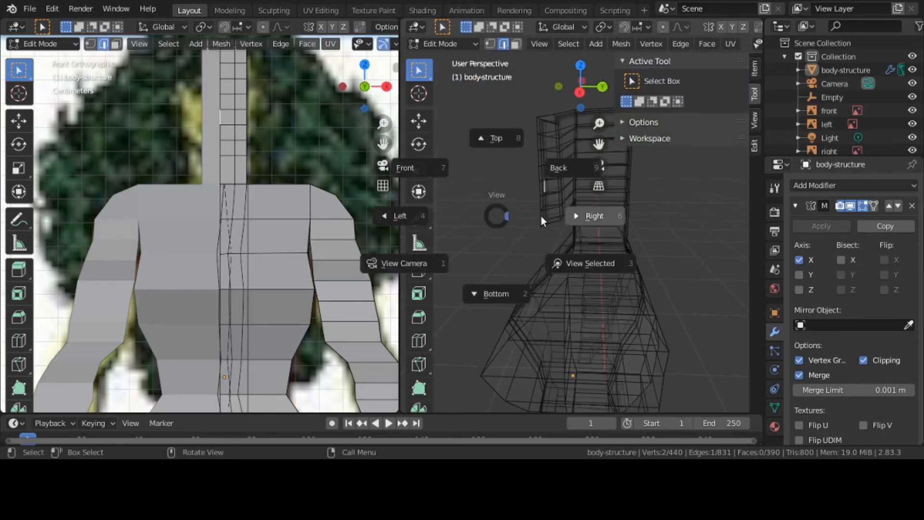
pyautogui.click(573, 212)
pyautogui.scroll(1, 574, 212)
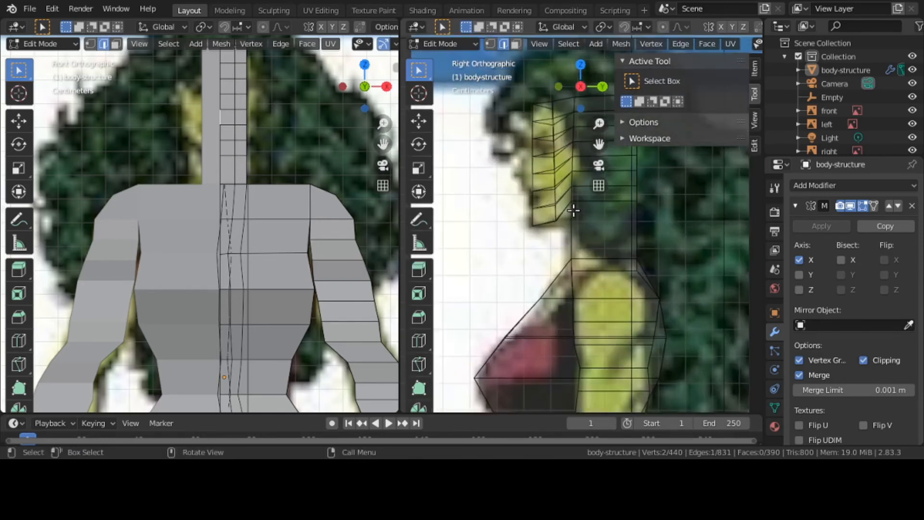
pyautogui.keyDown('shift'); pyautogui.moveTo(573, 210); pyautogui.dragTo(584, 239, button='middle'); pyautogui.keyUp('shift')
pyautogui.scroll(-1, 584, 236)
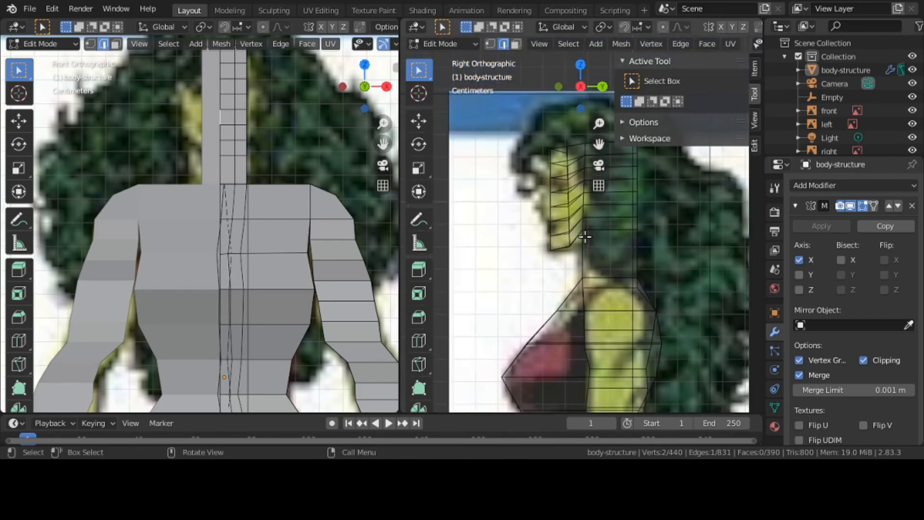
# Switch to vertex selection in right orthographic view and hide the sidebar covering the side reference.
pyautogui.click(490, 43)
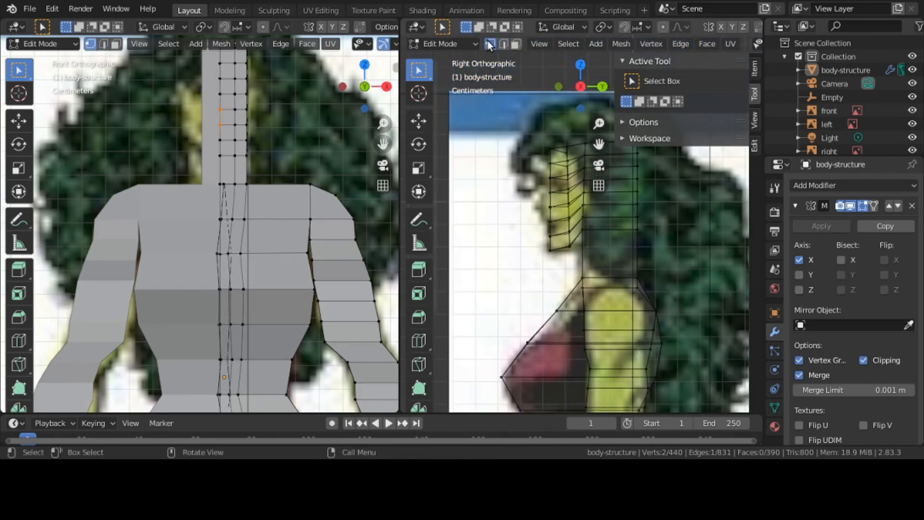
pyautogui.moveTo(526, 155); pyautogui.dragTo(527, 155, button='middle')
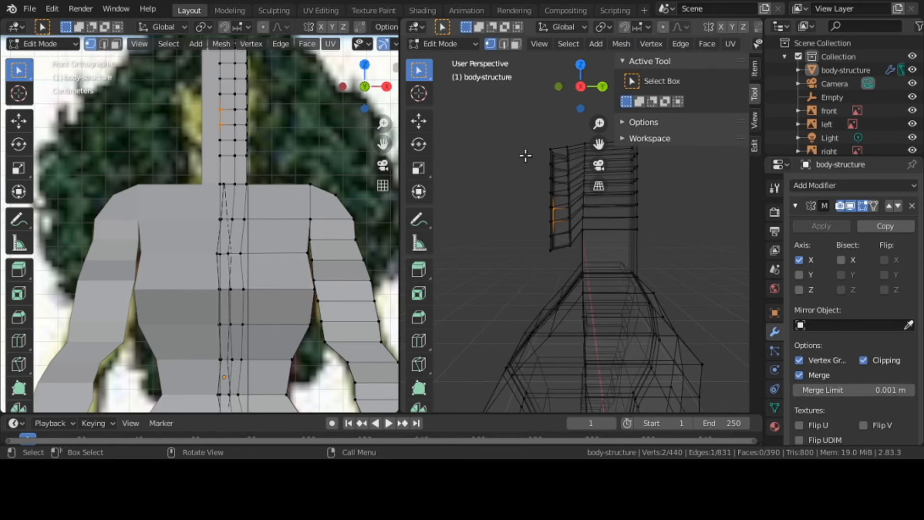
pyautogui.press('`')
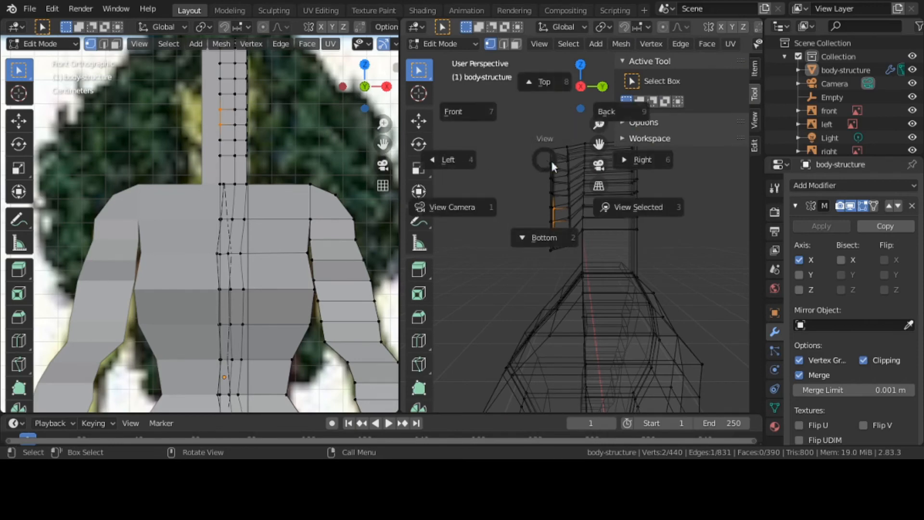
pyautogui.click(636, 160)
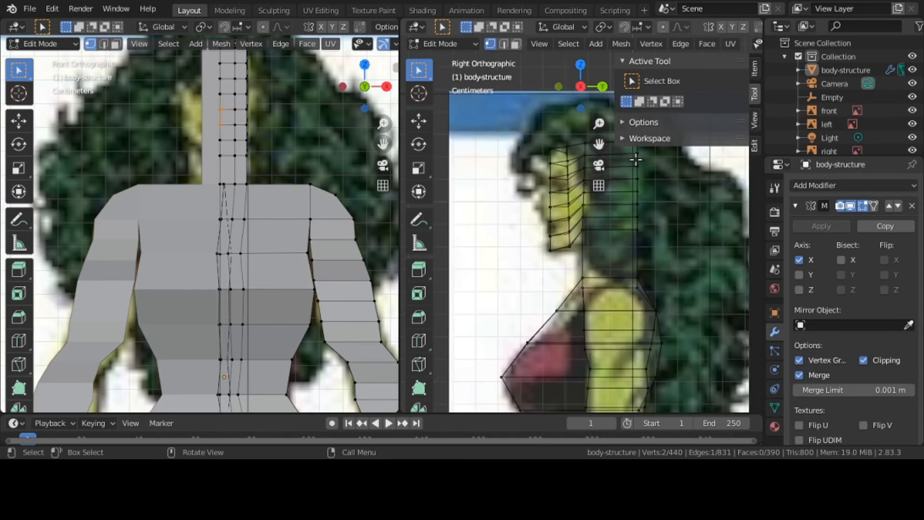
pyautogui.moveTo(636, 160)
pyautogui.mouseDown(button='middle')
pyautogui.moveTo(626, 169)
pyautogui.moveTo(639, 176)
pyautogui.mouseUp(button='middle')
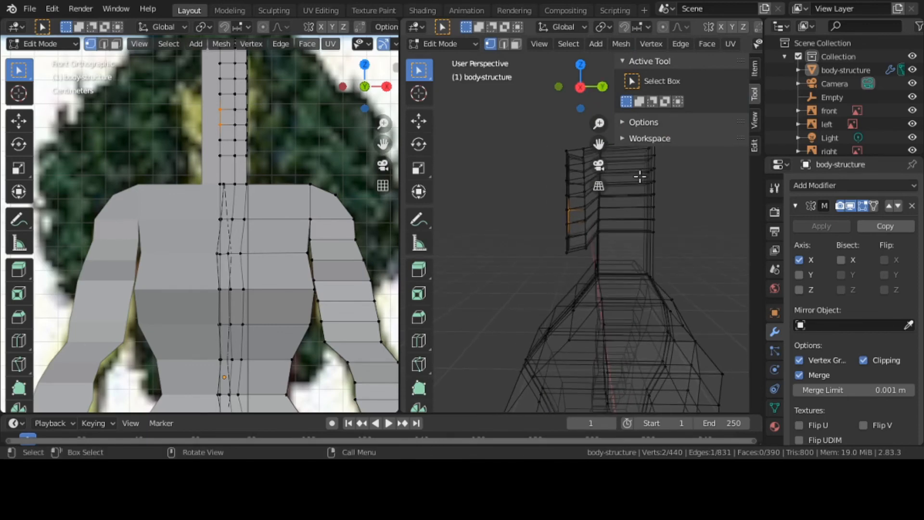
pyautogui.press('`')
pyautogui.click(728, 177)
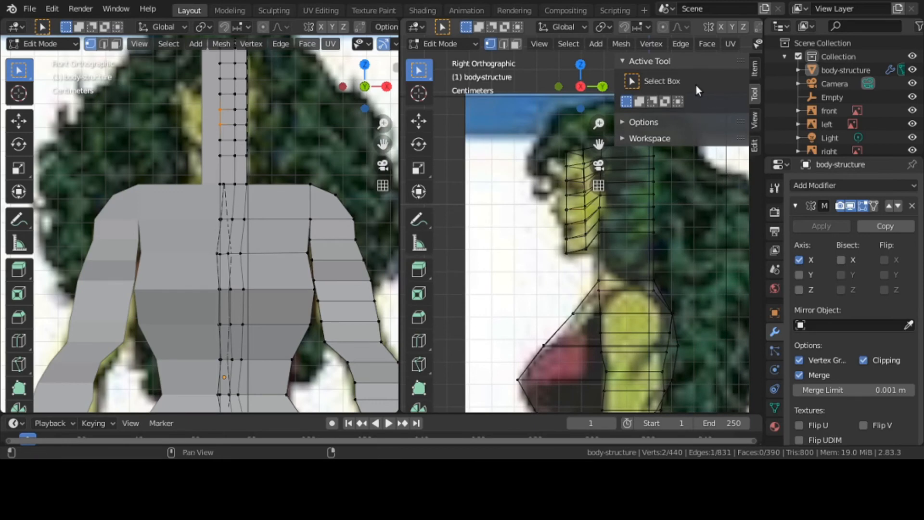
pyautogui.press('n')
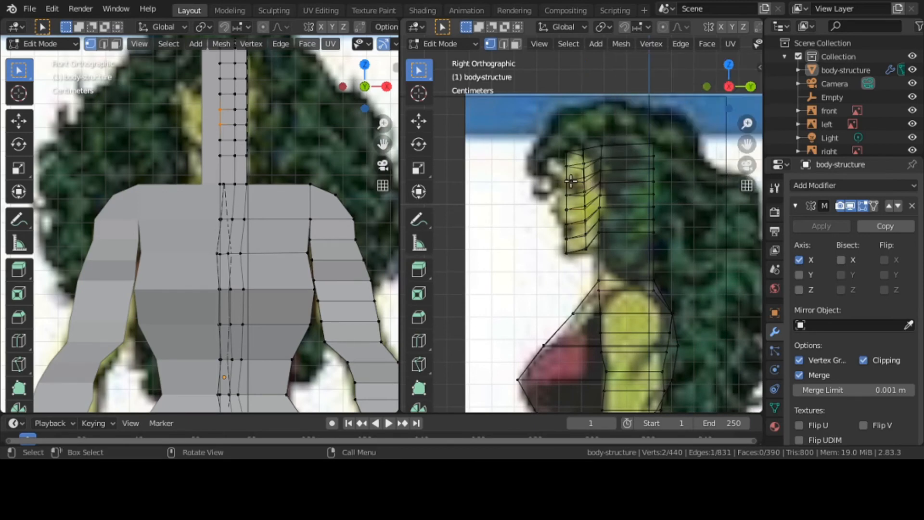
# Move the front vertex row at mouth level about 0.015 m forward along Y to match the side reference.
pyautogui.press('c')
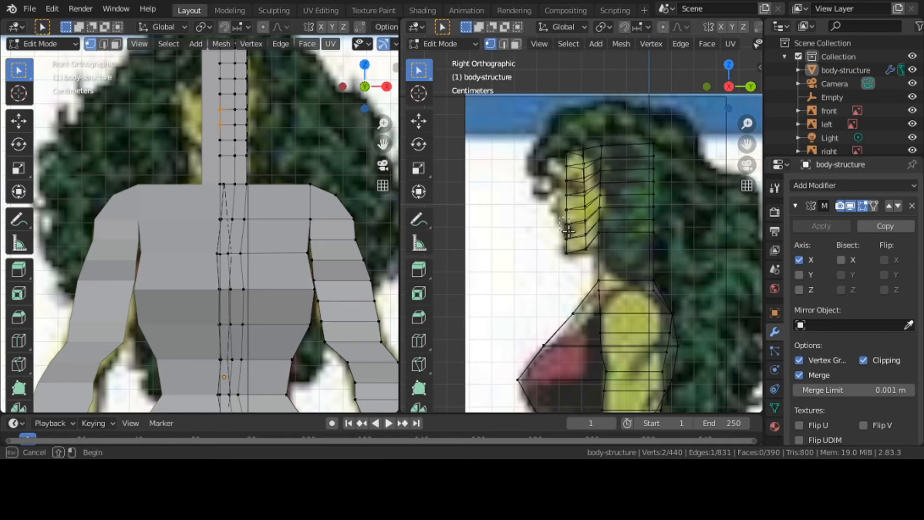
pyautogui.click(569, 232)
pyautogui.rightClick(570, 232)
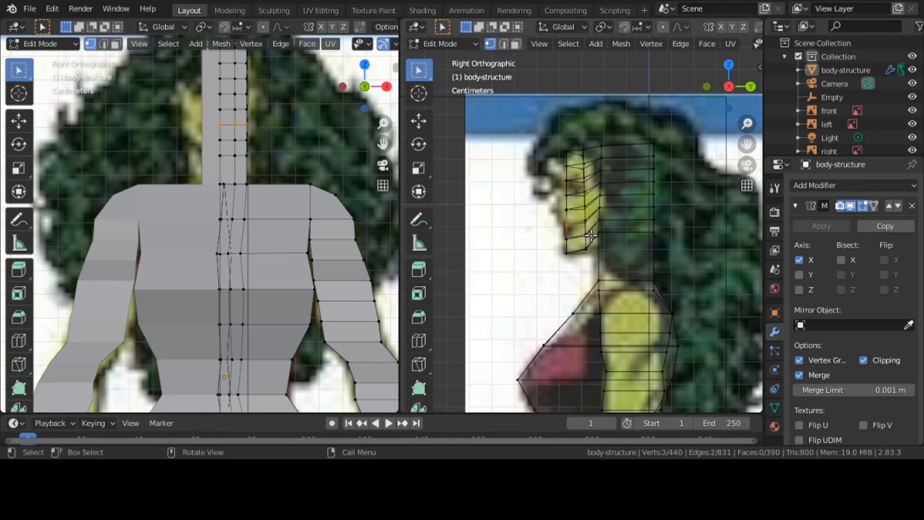
pyautogui.press('g')
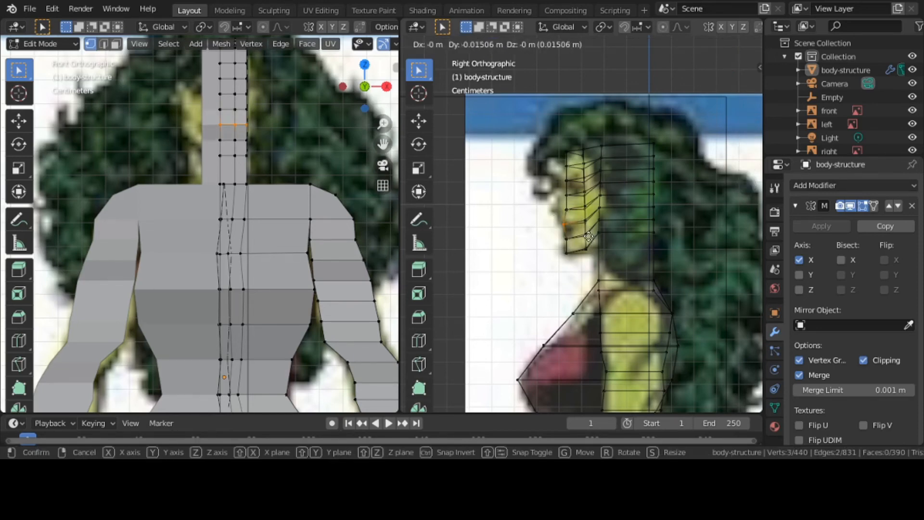
pyautogui.click(588, 236)
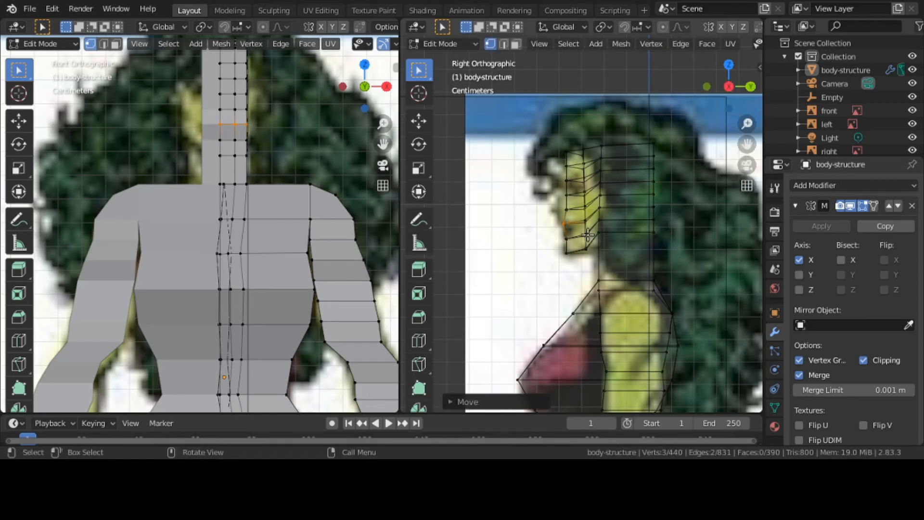
# Select the front vertex row at nose level and pull it about 0.051 m forward along global Y.
pyautogui.press('b')
pyautogui.moveTo(567, 217); pyautogui.dragTo(573, 217)
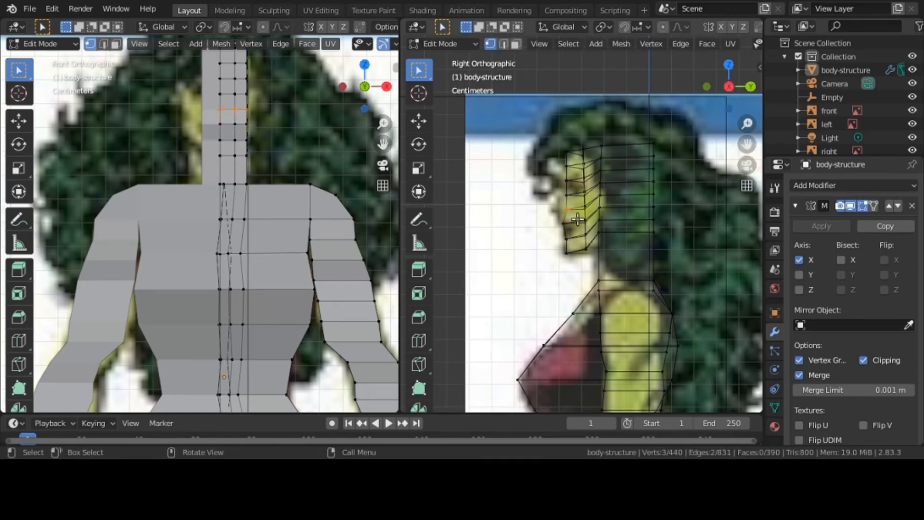
pyautogui.press('g')
pyautogui.press('y')
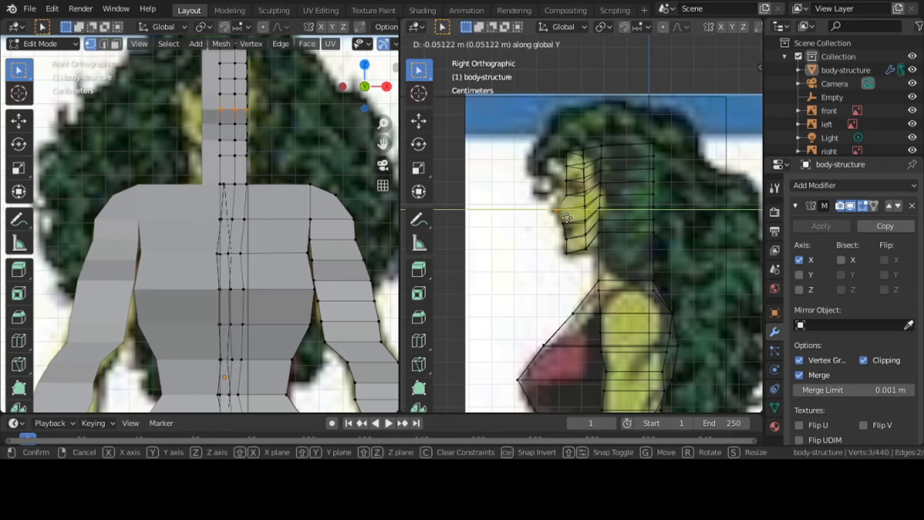
pyautogui.click(567, 218)
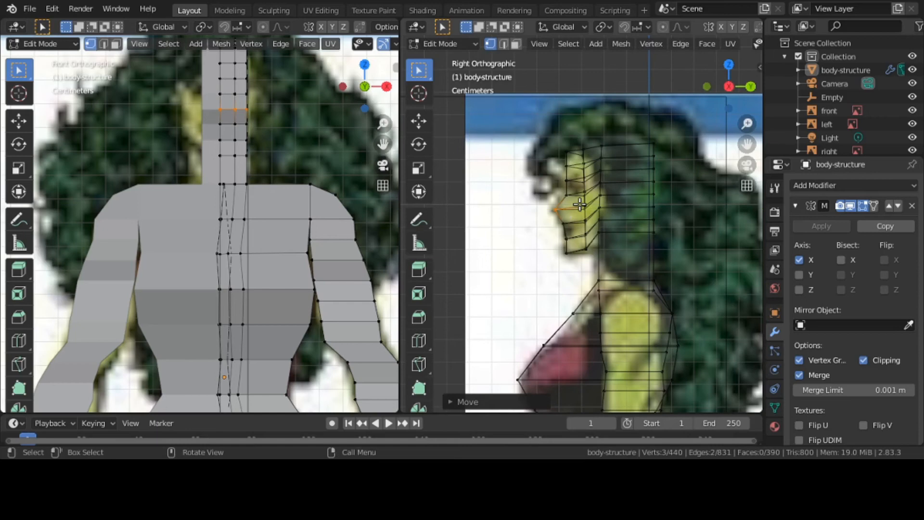
# Move the front vertex rows at eye and forehead level slightly forward along global Y to follow the face profile.
pyautogui.click(567, 182)
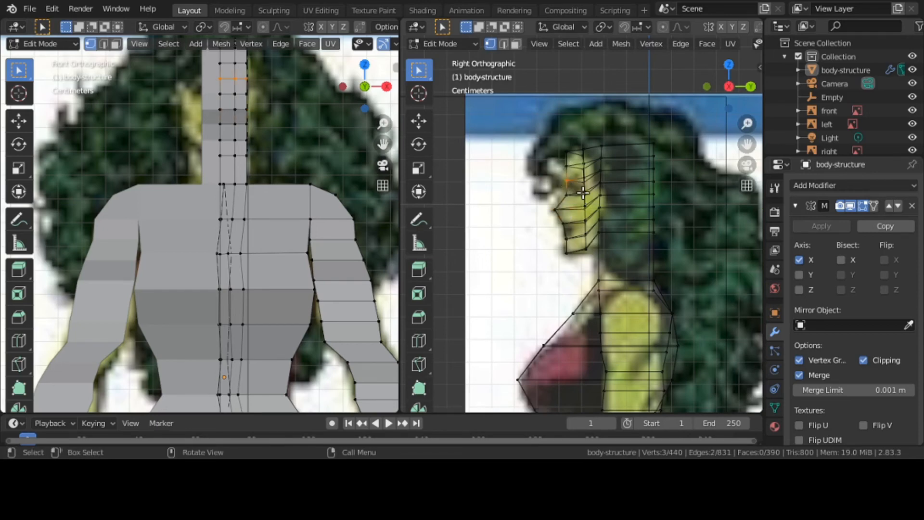
pyautogui.press('g')
pyautogui.press('y')
pyautogui.click(581, 194)
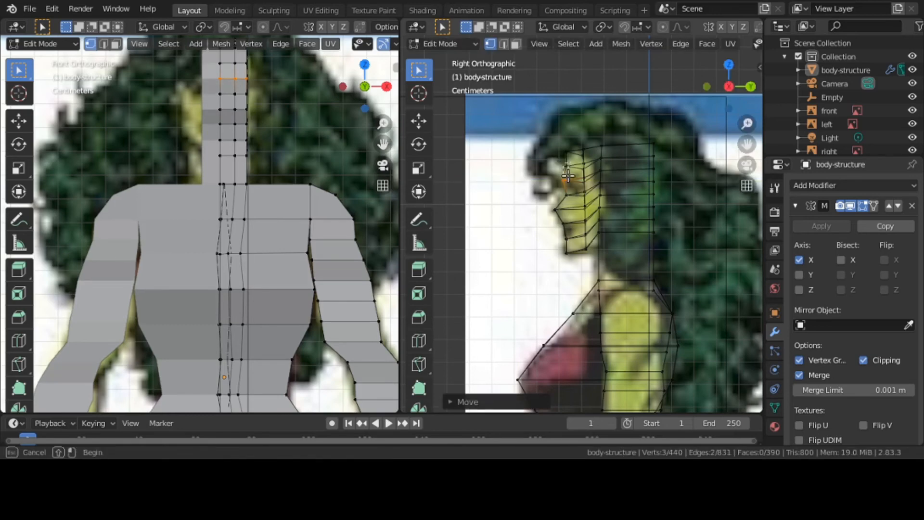
pyautogui.click(569, 174)
pyautogui.press('g')
pyautogui.press('y')
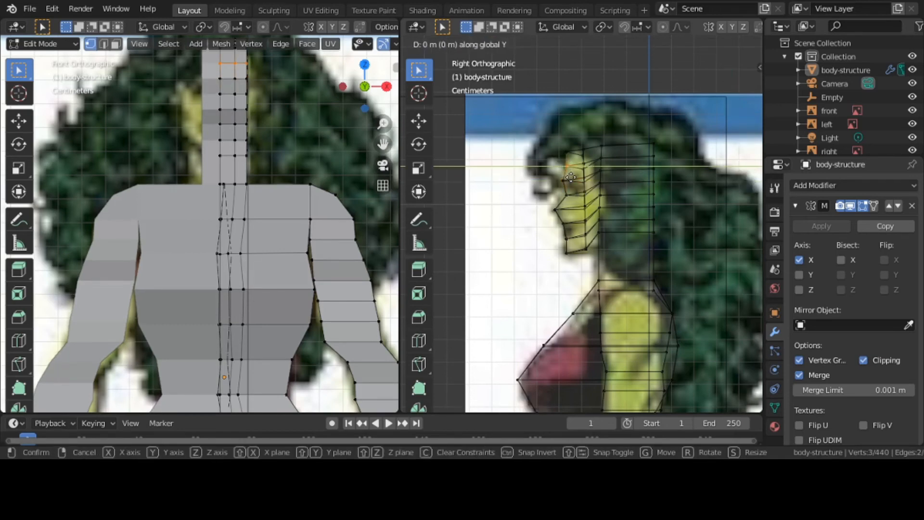
pyautogui.click(565, 174)
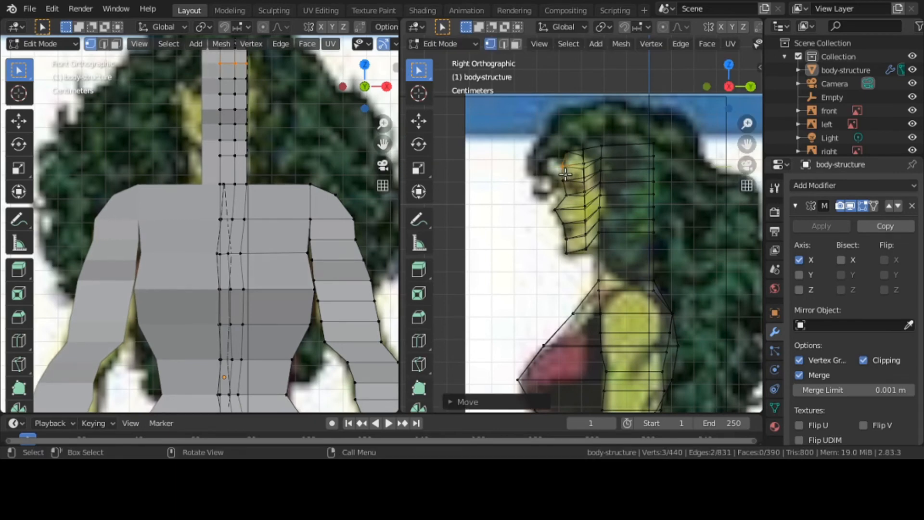
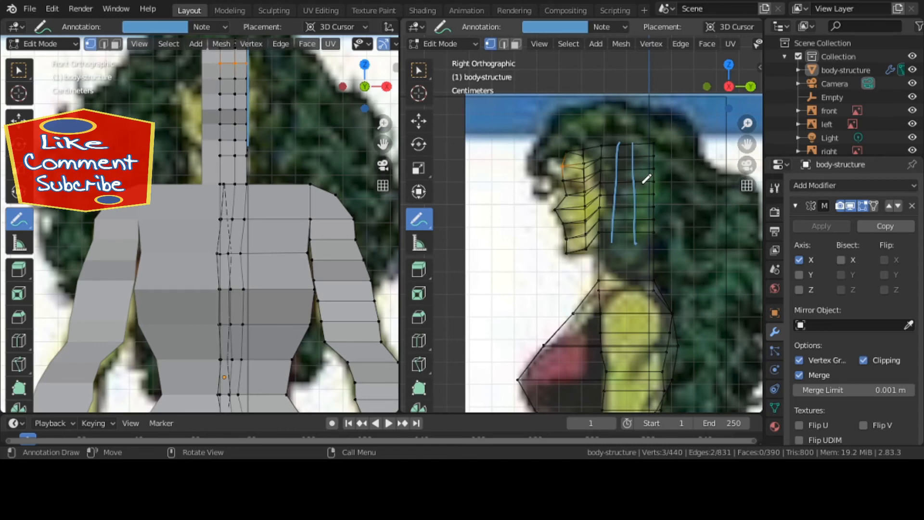
pyautogui.moveTo(643, 137); pyautogui.dragTo(646, 251)
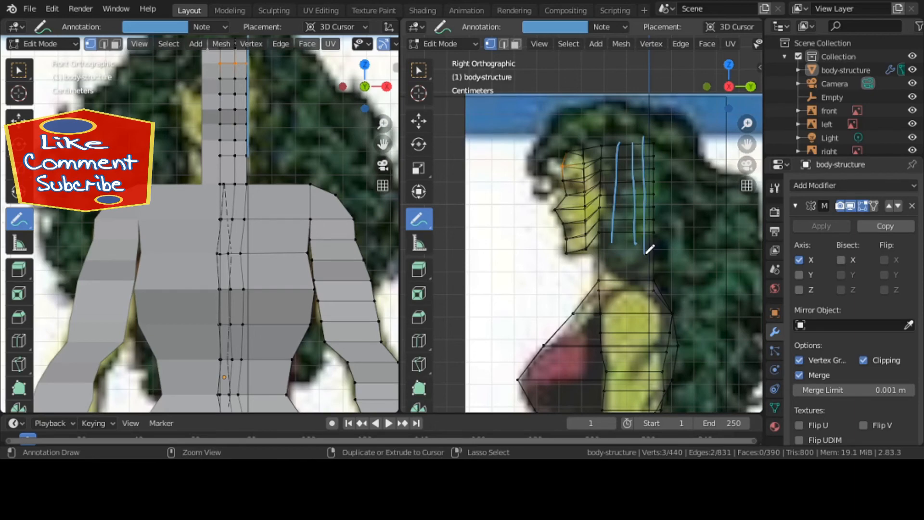
pyautogui.hotkey('ctrl', 'z')
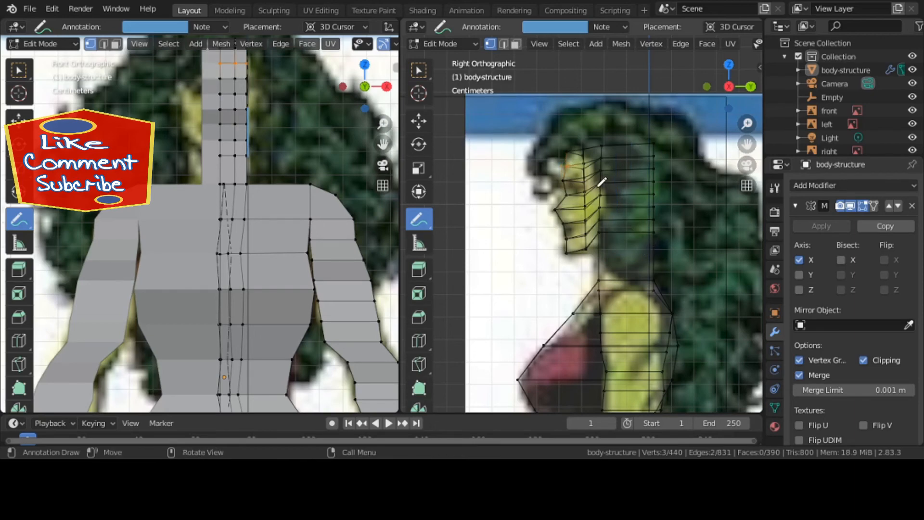
pyautogui.click(418, 70)
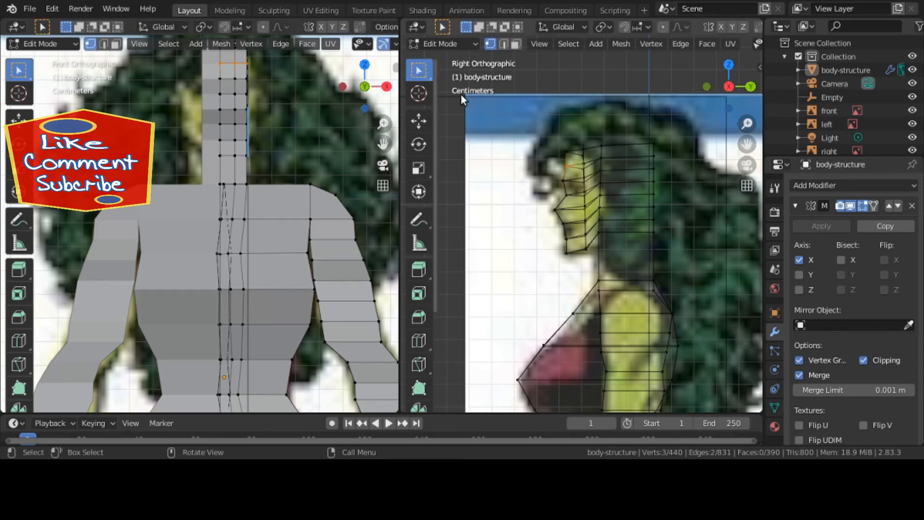
# Raise the middle vertex row on top of the head block along global Z towards the crown of the reference.
pyautogui.click(615, 153)
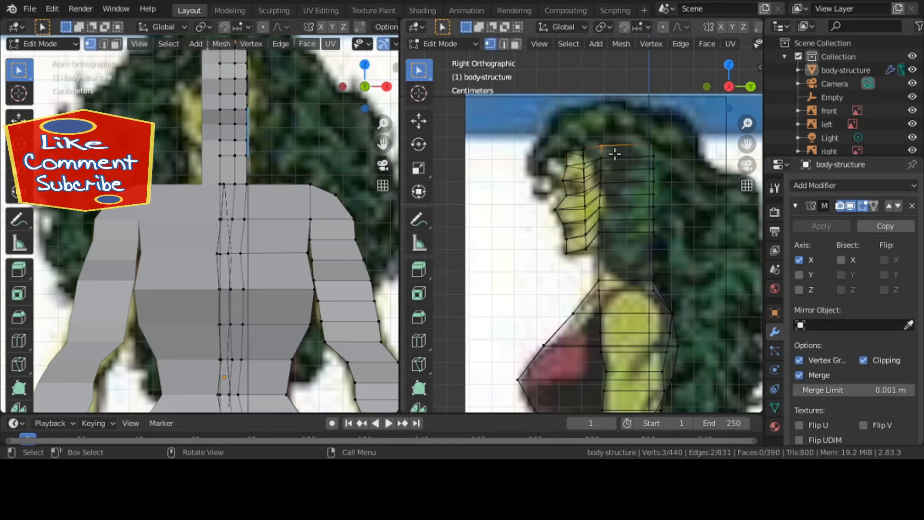
pyautogui.press('g')
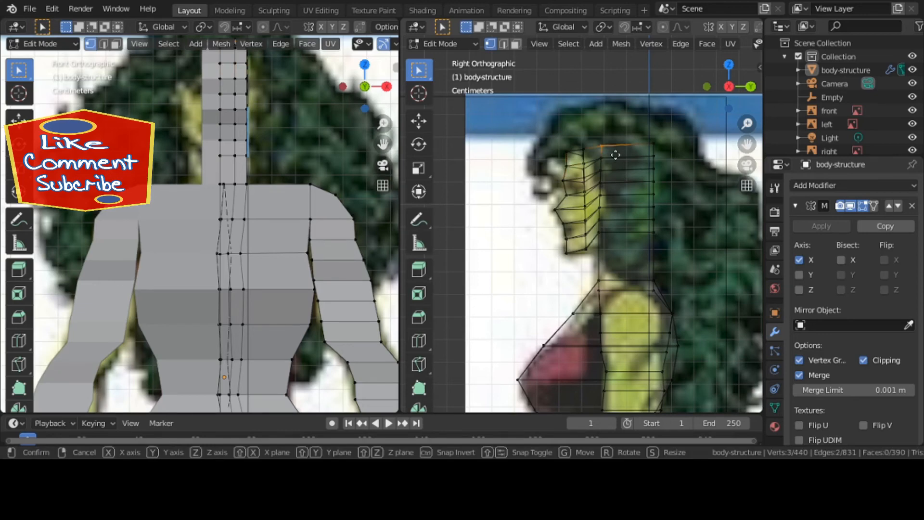
pyautogui.press('z')
pyautogui.click(618, 144)
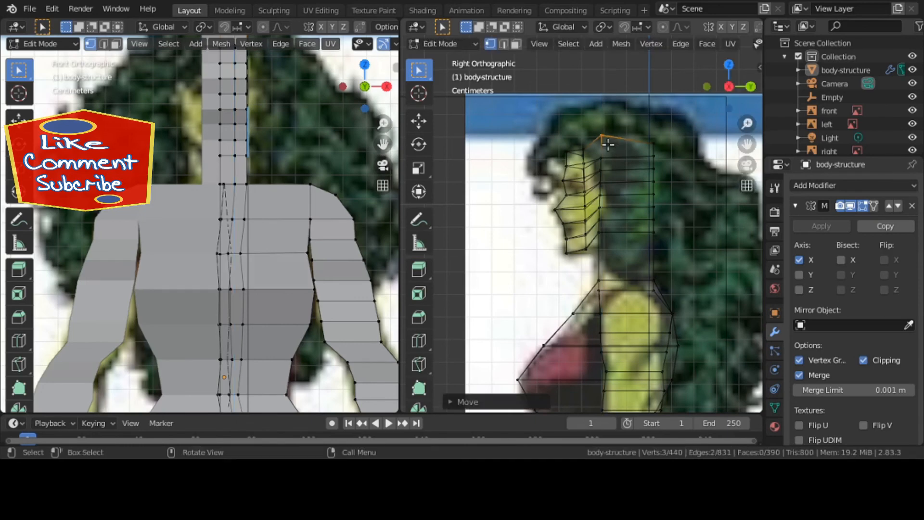
# Raise the vertices at the top front of the head block about 0.036 m along global Z and clear the selection.
pyautogui.moveTo(577, 141); pyautogui.dragTo(591, 155)
pyautogui.press('g')
pyautogui.press('z')
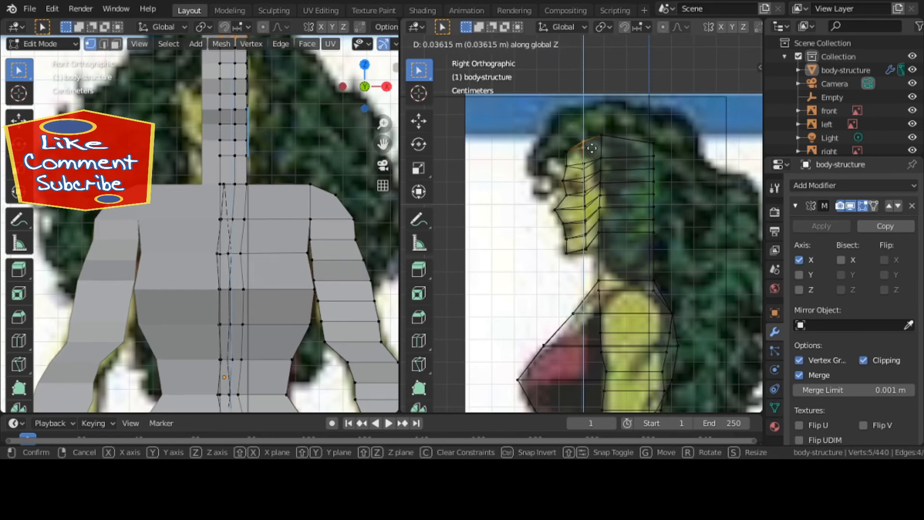
pyautogui.click(591, 147)
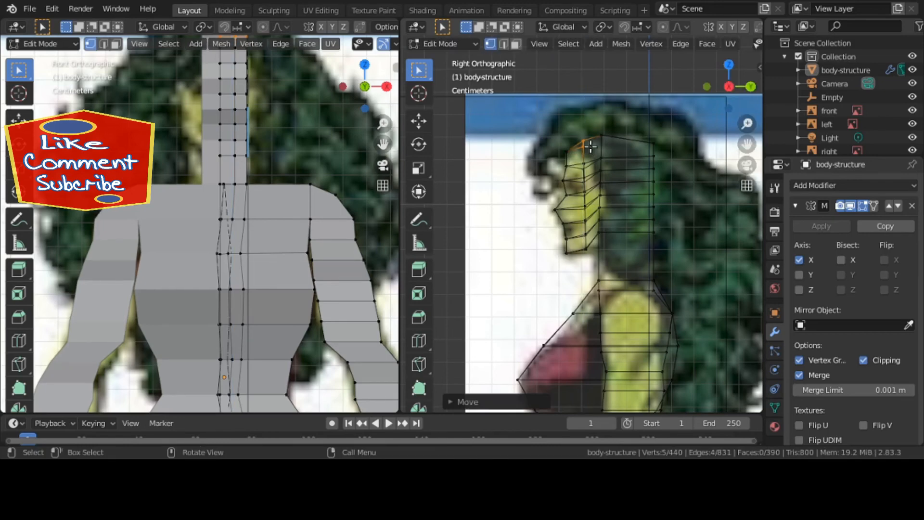
pyautogui.click(481, 148)
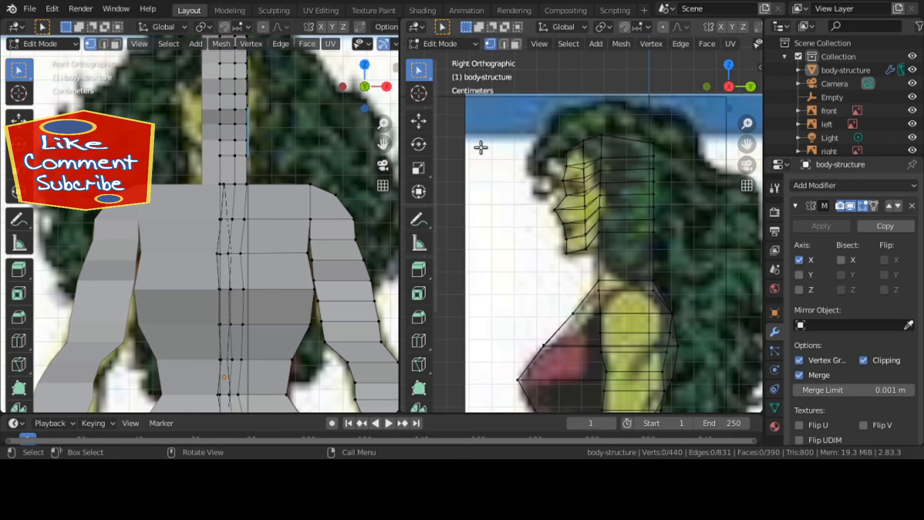
# Show the mesh in solid shading in the perspective view and inspect the head from the side and front.
pyautogui.moveTo(478, 144)
pyautogui.mouseDown(button='middle')
pyautogui.moveTo(534, 171)
pyautogui.moveTo(621, 182)
pyautogui.mouseUp(button='middle')
pyautogui.press('z')
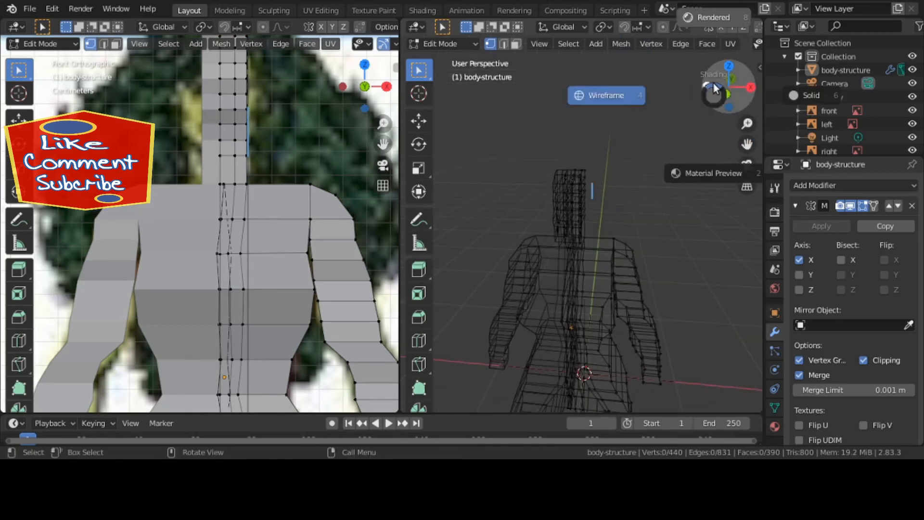
pyautogui.click(813, 94)
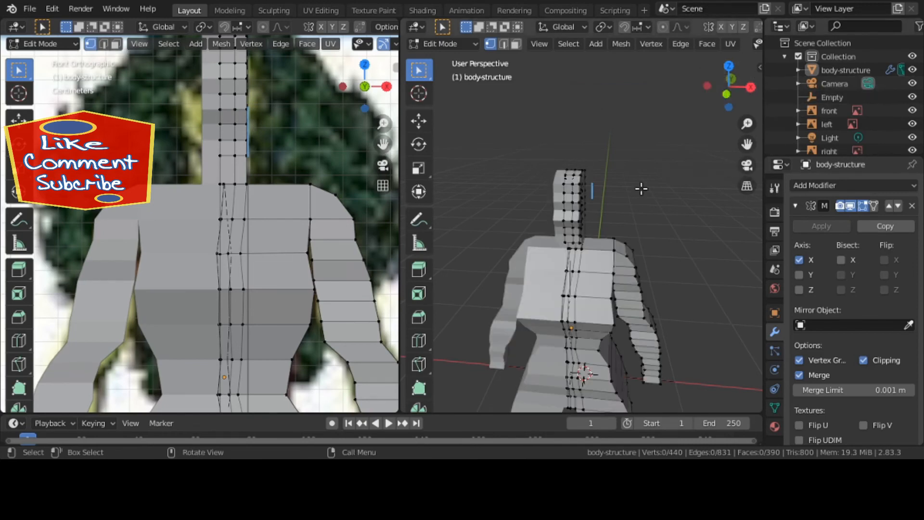
pyautogui.moveTo(640, 188)
pyautogui.mouseDown(button='middle')
pyautogui.moveTo(533, 141)
pyautogui.moveTo(440, 159)
pyautogui.moveTo(502, 231)
pyautogui.moveTo(535, 252)
pyautogui.moveTo(558, 253)
pyautogui.mouseUp(button='middle')
pyautogui.scroll(5, 509, 237)
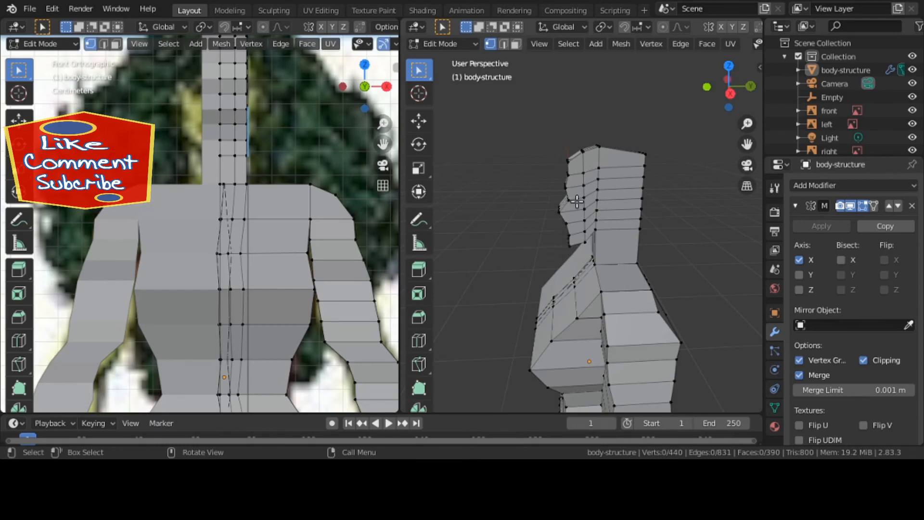
pyautogui.moveTo(577, 202); pyautogui.dragTo(705, 178, button='middle')
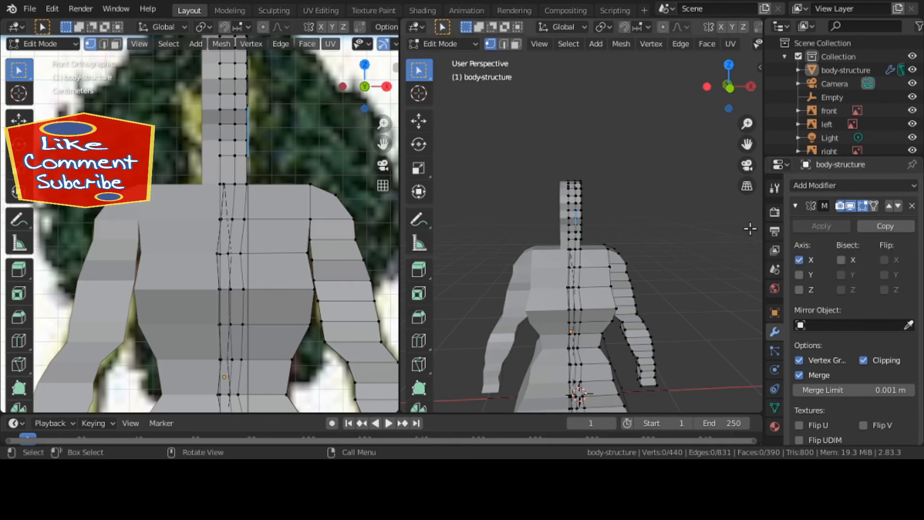
# Widen the modifier settings area and put body-structure in Object Mode.
pyautogui.moveTo(758, 228); pyautogui.dragTo(661, 225)
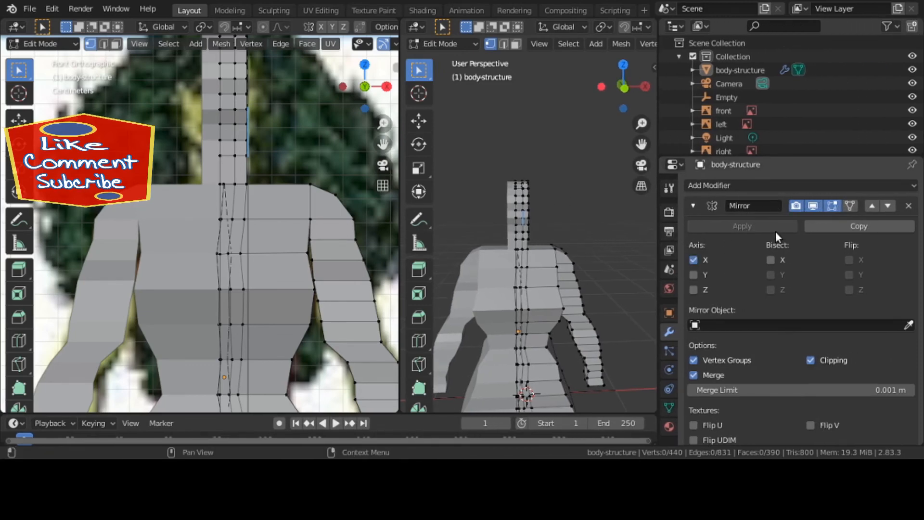
pyautogui.click(29, 43)
pyautogui.click(38, 56)
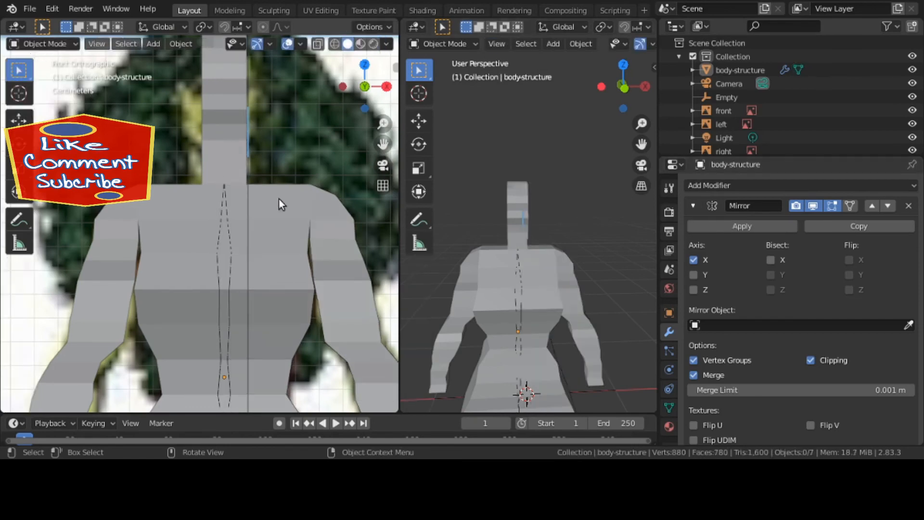
pyautogui.moveTo(549, 296); pyautogui.dragTo(602, 313, button='middle')
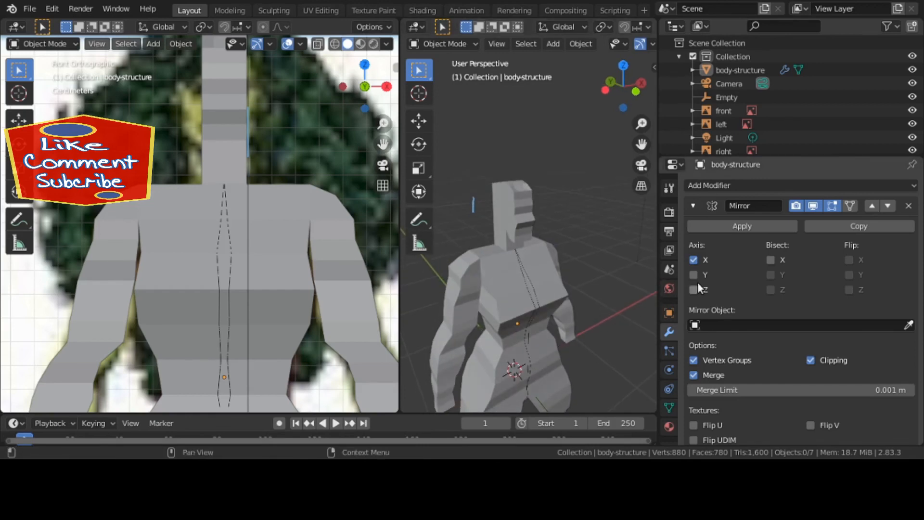
# Undo a trial application of body-structure's Mirror modifier and save the file.
pyautogui.click(754, 228)
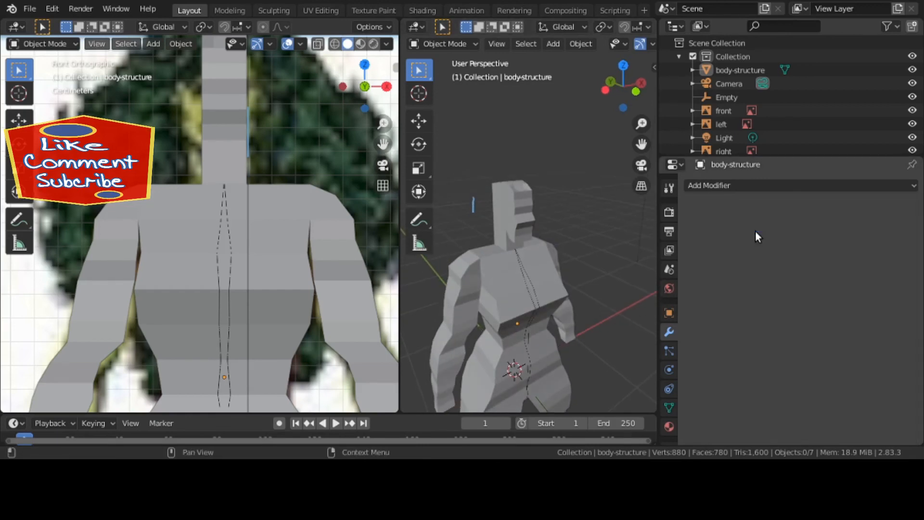
pyautogui.hotkey('ctrl', 'z')
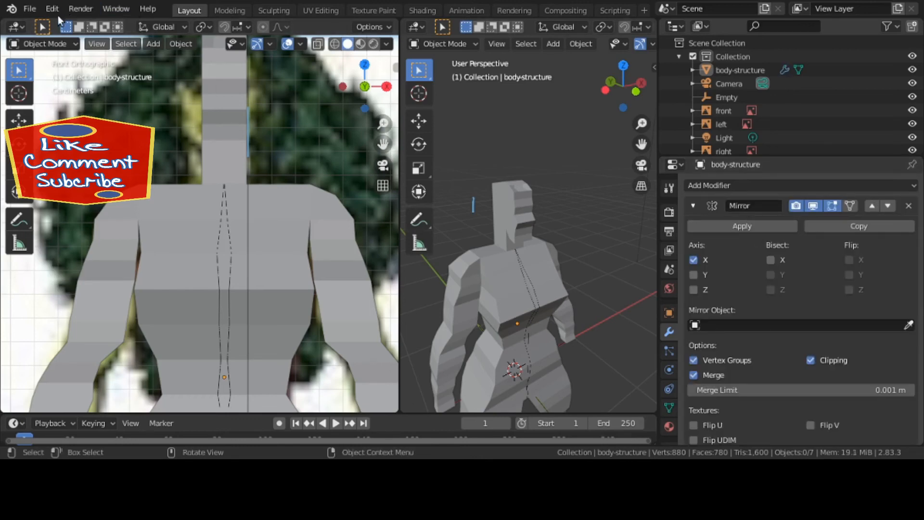
pyautogui.click(29, 11)
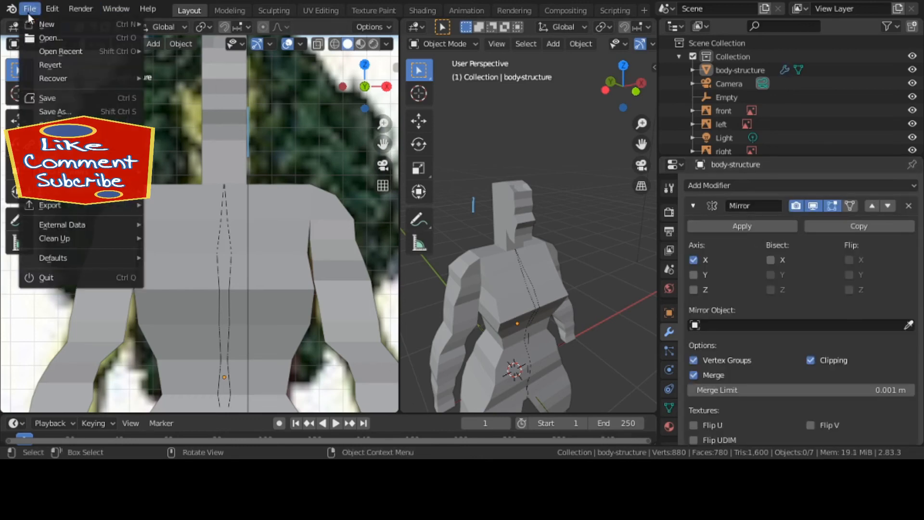
pyautogui.click(59, 98)
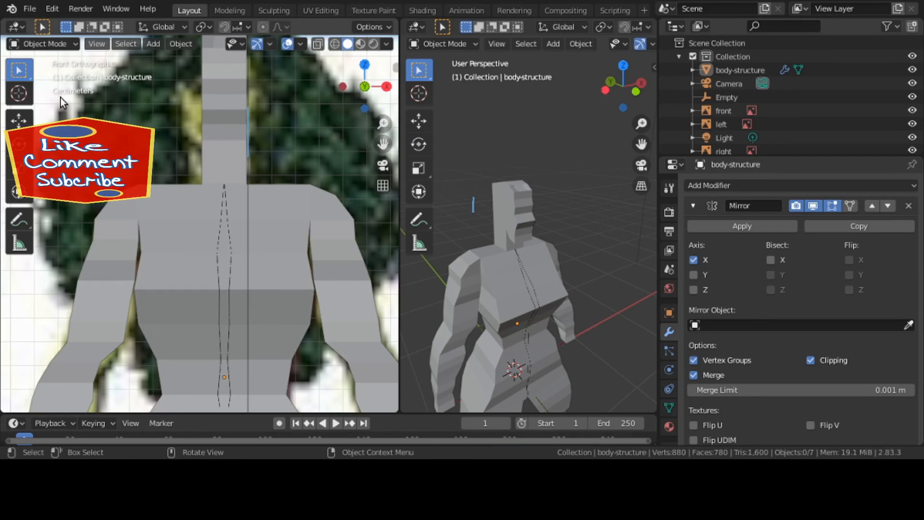
# Apply the Mirror modifier to the body-structure mesh.
pyautogui.click(723, 226)
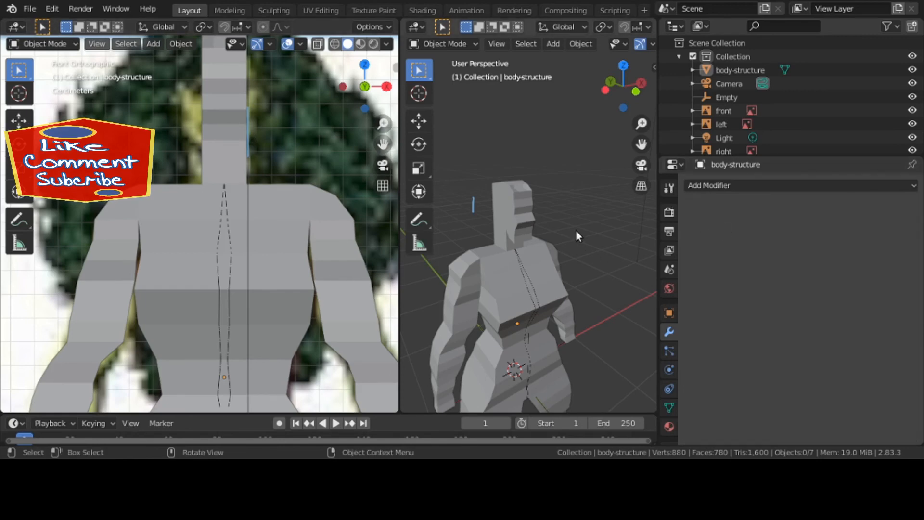
pyautogui.moveTo(575, 230); pyautogui.dragTo(535, 240, button='middle')
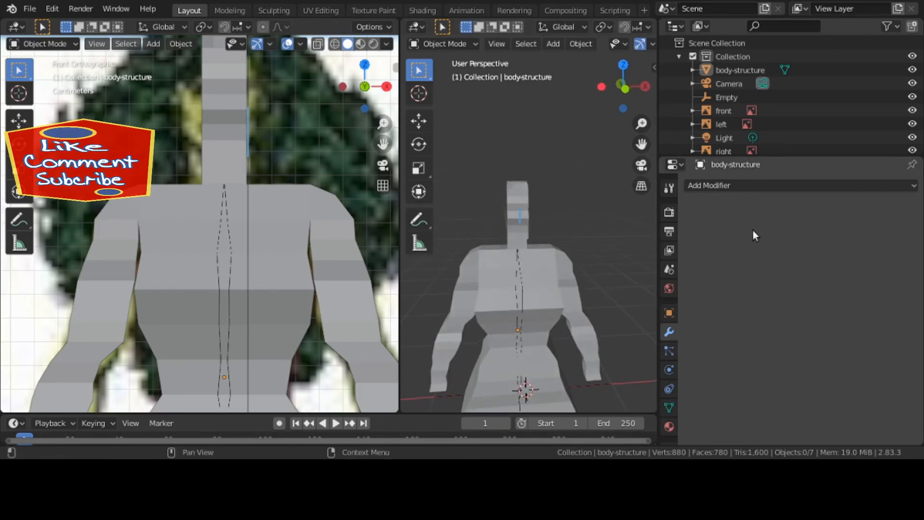
# Try a Remesh modifier on body-structure and remove it.
pyautogui.click(767, 187)
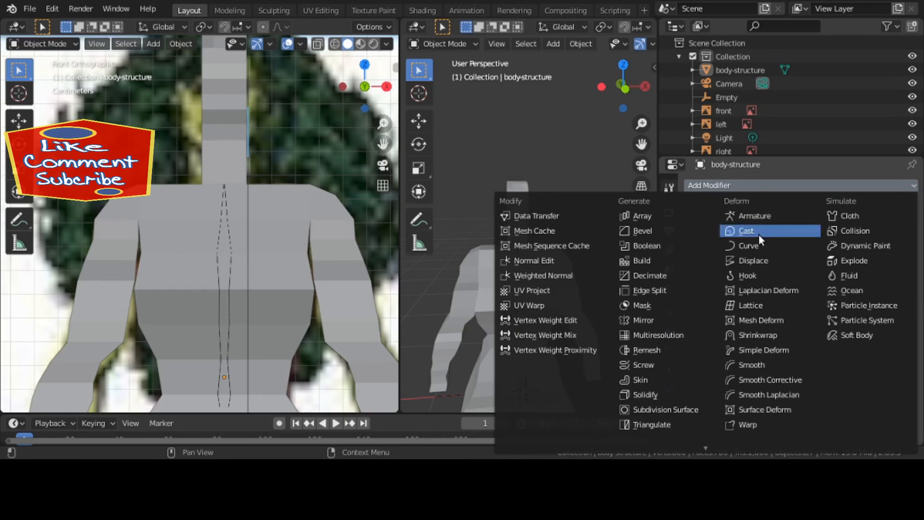
pyautogui.click(700, 344)
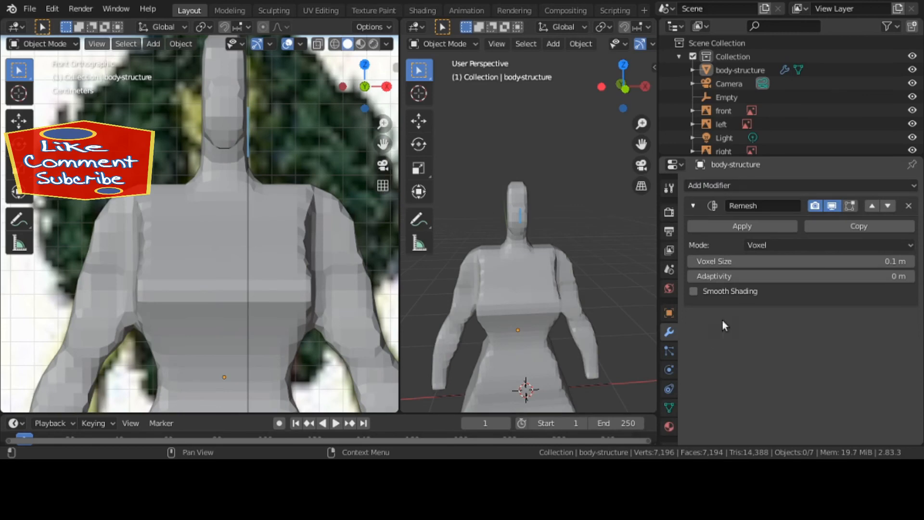
pyautogui.click(909, 206)
# Add a Catmull-Clark Subdivision Surface modifier to body-structure, check the smoothed figure from all sides and apply it.
pyautogui.click(718, 185)
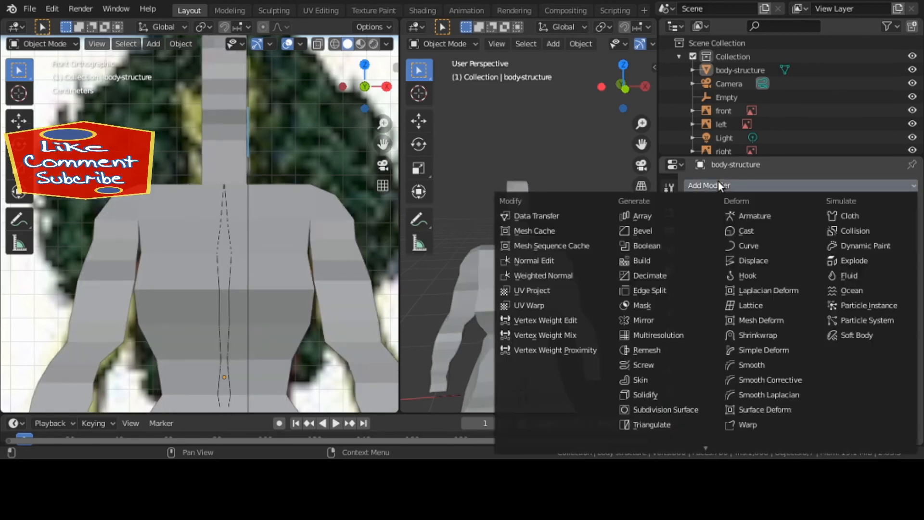
pyautogui.click(671, 408)
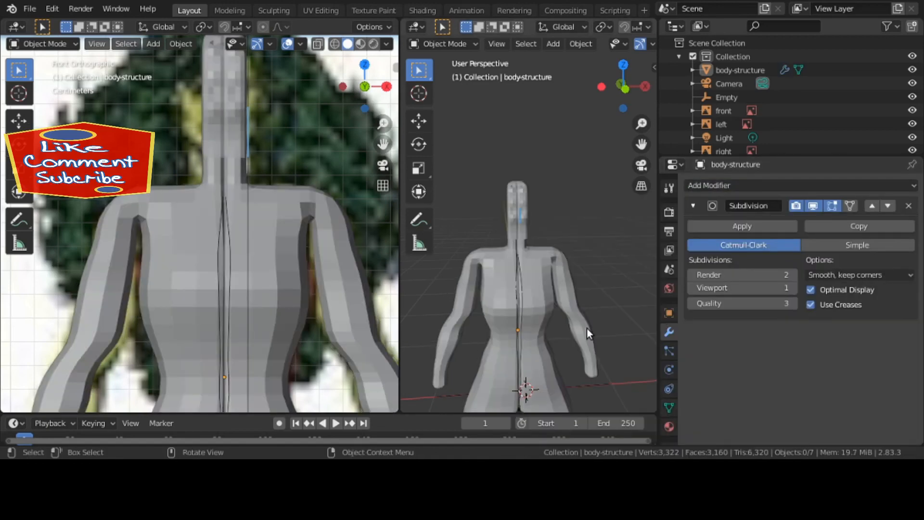
pyautogui.moveTo(527, 319); pyautogui.dragTo(611, 306, button='middle')
pyautogui.moveTo(549, 317); pyautogui.dragTo(625, 281, button='middle')
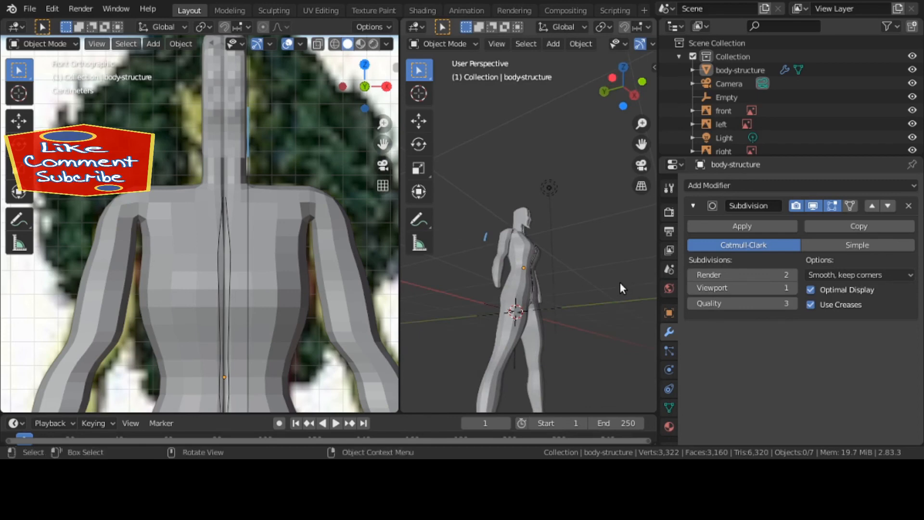
pyautogui.moveTo(617, 285); pyautogui.dragTo(547, 303, button='middle')
pyautogui.scroll(2, 547, 359)
pyautogui.scroll(2, 547, 303)
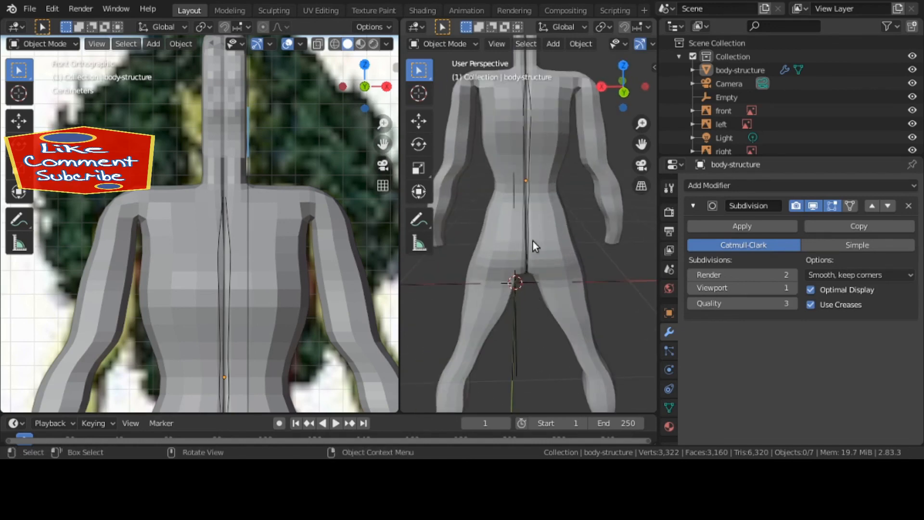
pyautogui.moveTo(533, 241); pyautogui.dragTo(548, 263, button='middle')
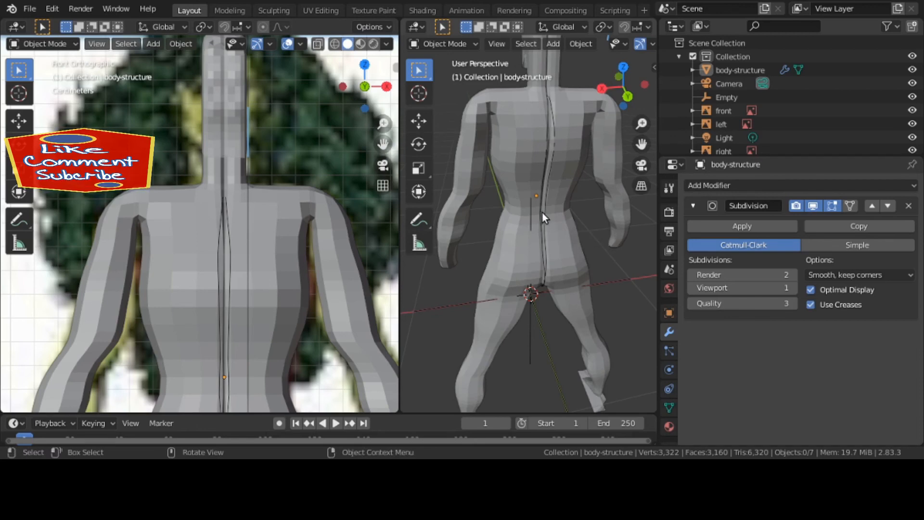
pyautogui.moveTo(542, 212); pyautogui.dragTo(344, 216, button='middle')
pyautogui.moveTo(463, 246); pyautogui.dragTo(605, 241, button='middle')
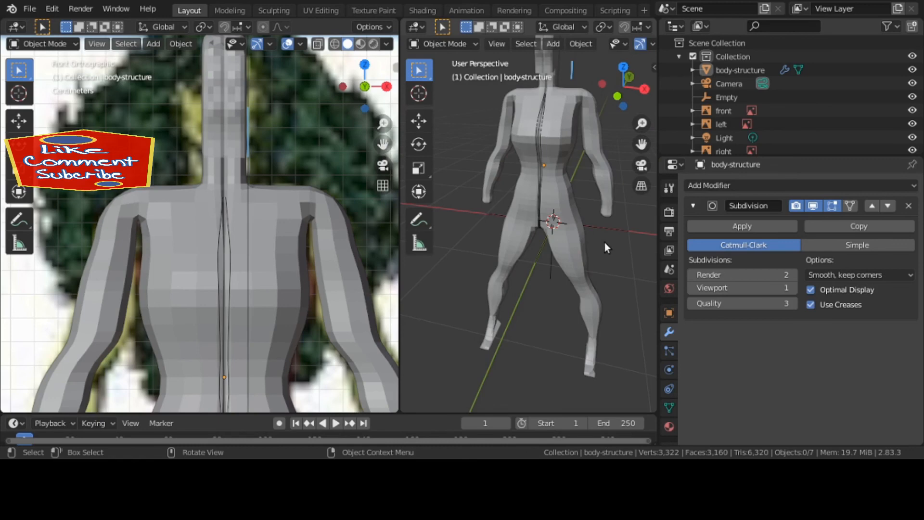
pyautogui.click(746, 226)
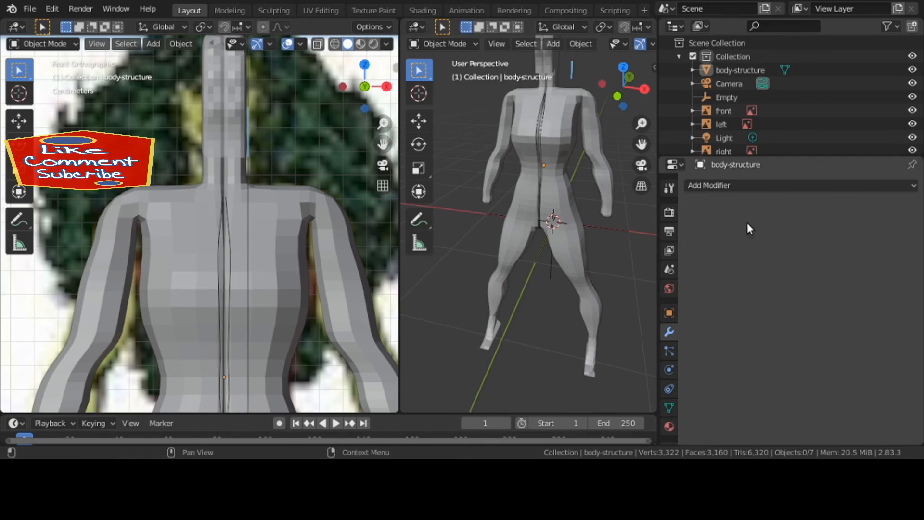
# Add a Remesh modifier to the subdivided body-structure mesh.
pyautogui.click(747, 185)
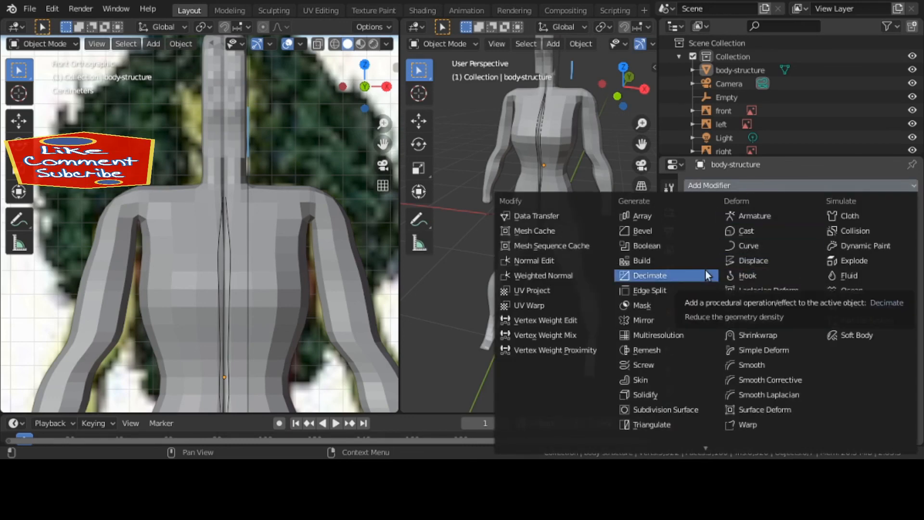
pyautogui.click(697, 351)
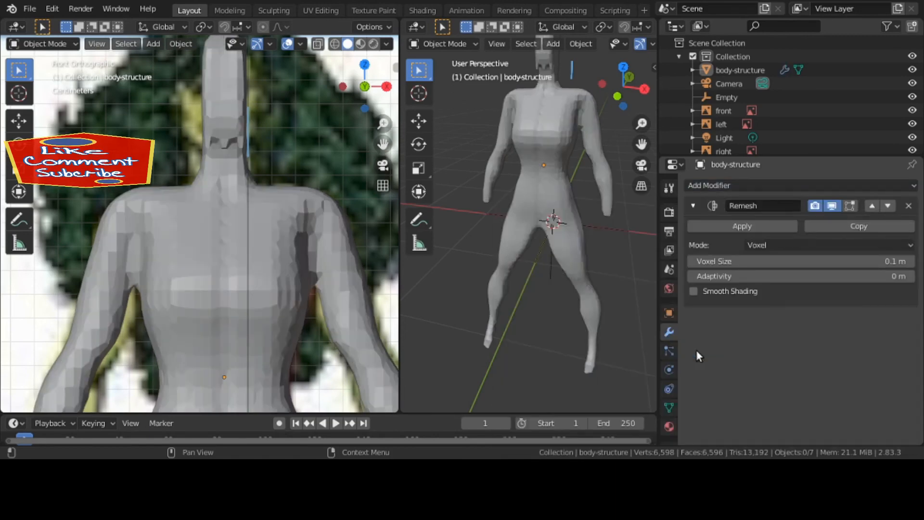
# Check the underlying mesh in Edit Mode, return to Object Mode and examine the remeshed body from the side and front.
pyautogui.click(454, 45)
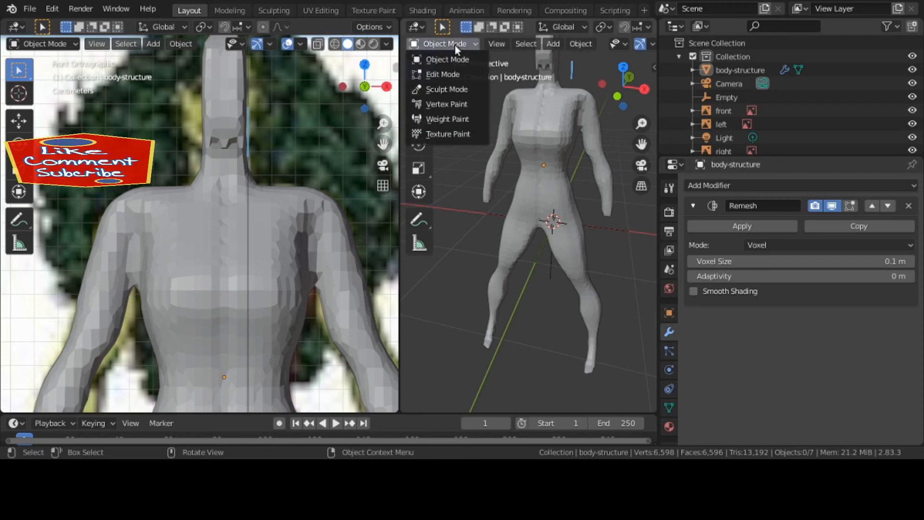
pyautogui.click(456, 71)
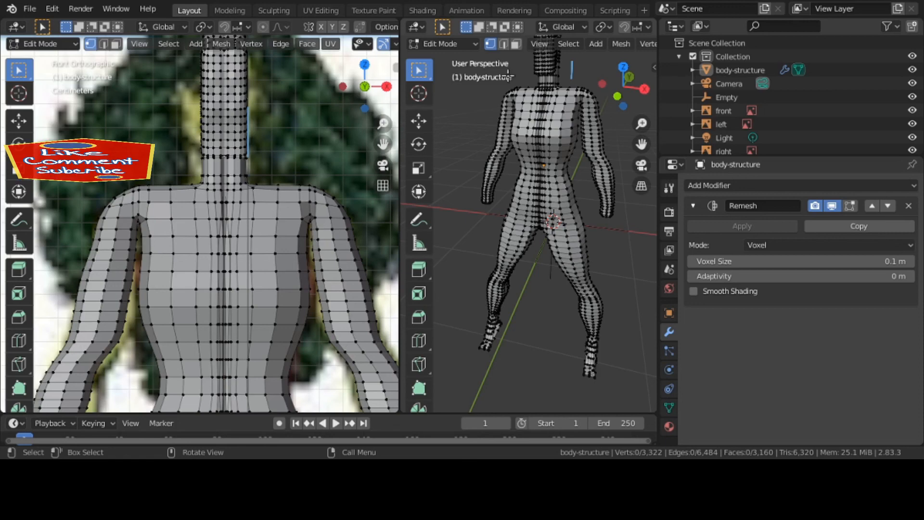
pyautogui.click(442, 44)
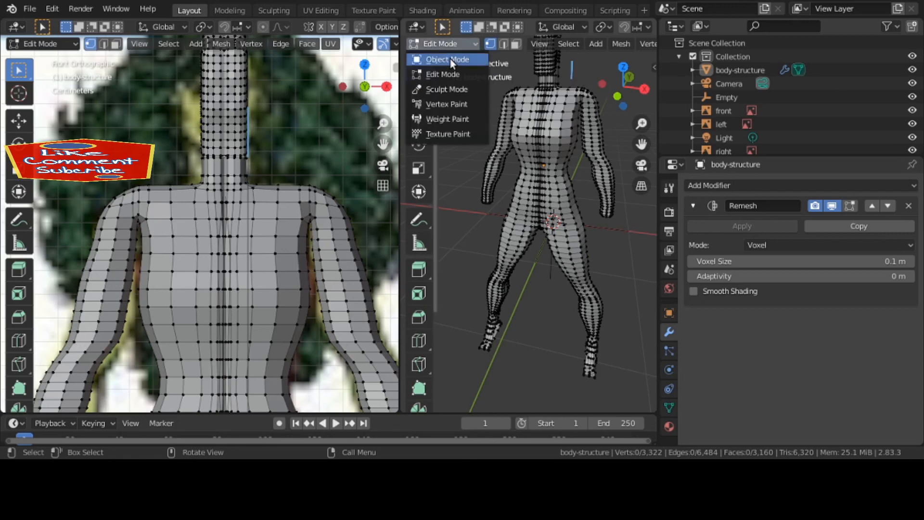
pyautogui.click(448, 60)
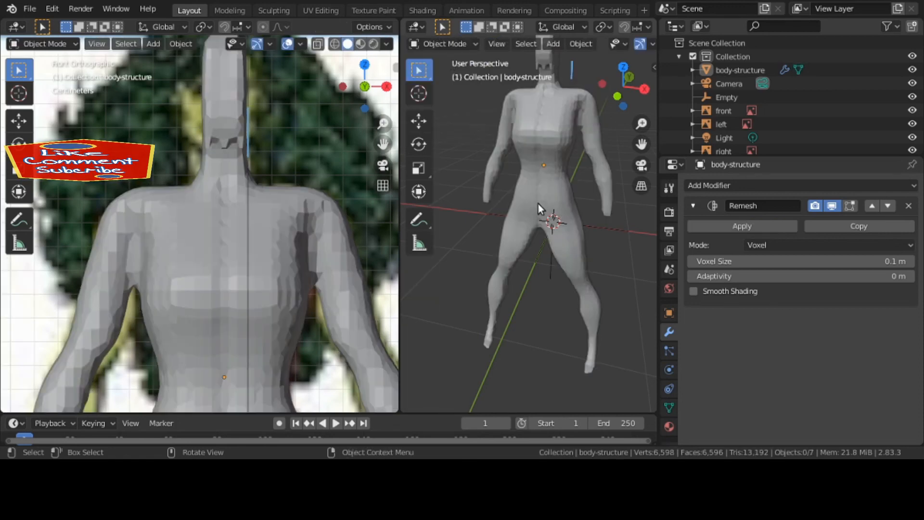
pyautogui.moveTo(538, 203); pyautogui.dragTo(618, 216, button='middle')
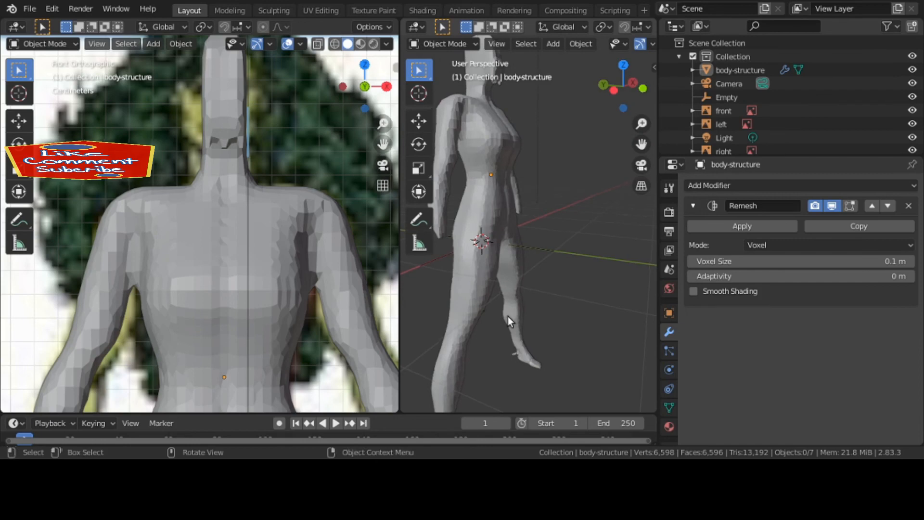
pyautogui.scroll(-2, 508, 316)
pyautogui.moveTo(507, 316); pyautogui.dragTo(406, 308, button='middle')
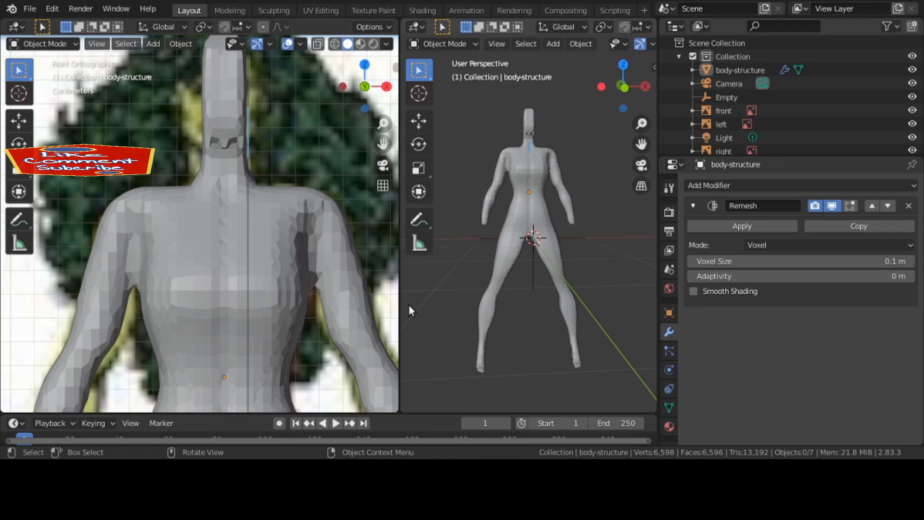
pyautogui.moveTo(409, 305); pyautogui.dragTo(552, 360, button='middle')
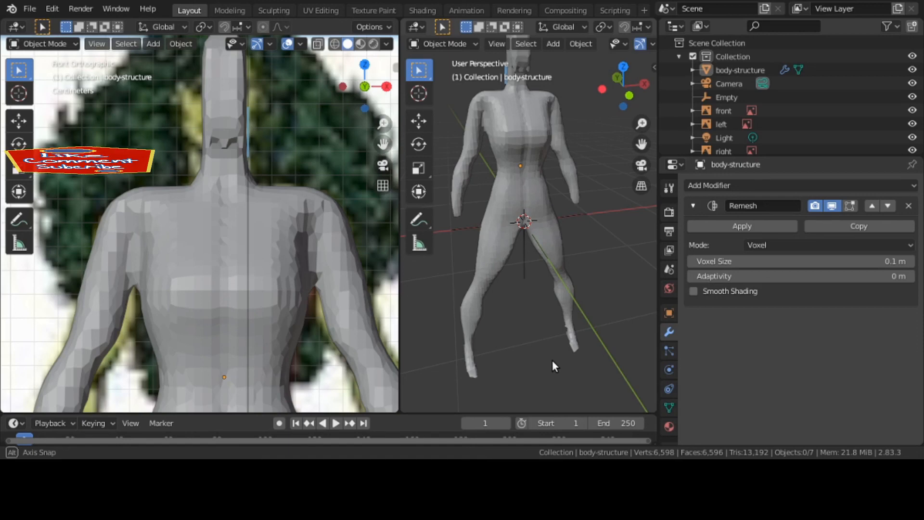
pyautogui.moveTo(553, 360); pyautogui.dragTo(438, 313, button='middle')
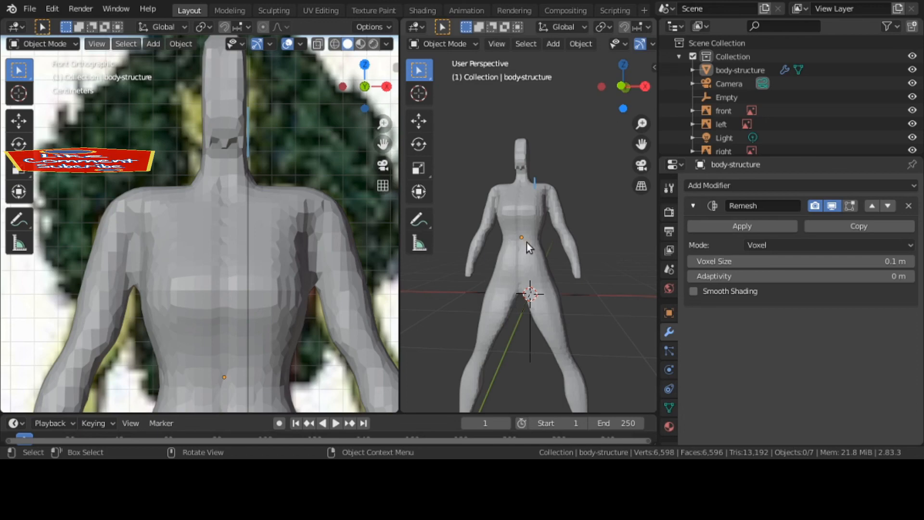
# Put body-structure in Edit Mode and inspect the wireframe of the torso and legs from different angles.
pyautogui.click(461, 44)
pyautogui.click(456, 75)
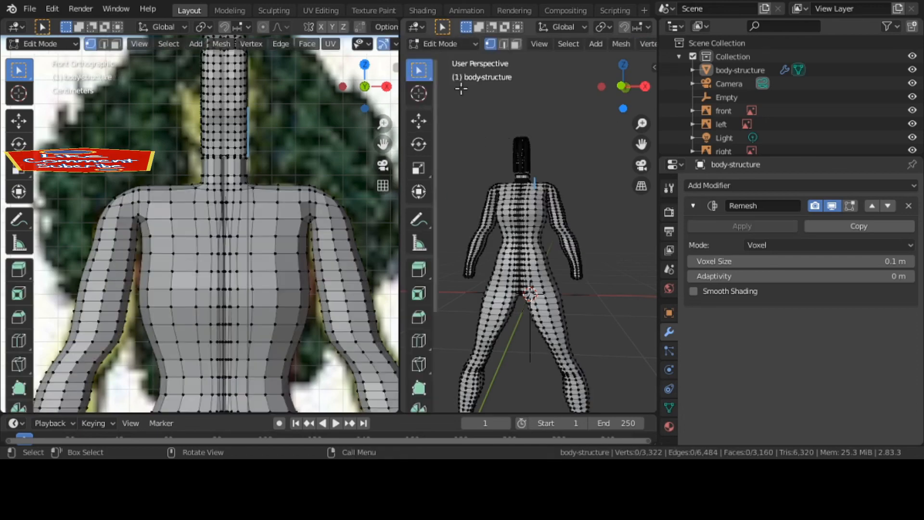
pyautogui.moveTo(549, 235); pyautogui.dragTo(494, 263, button='middle')
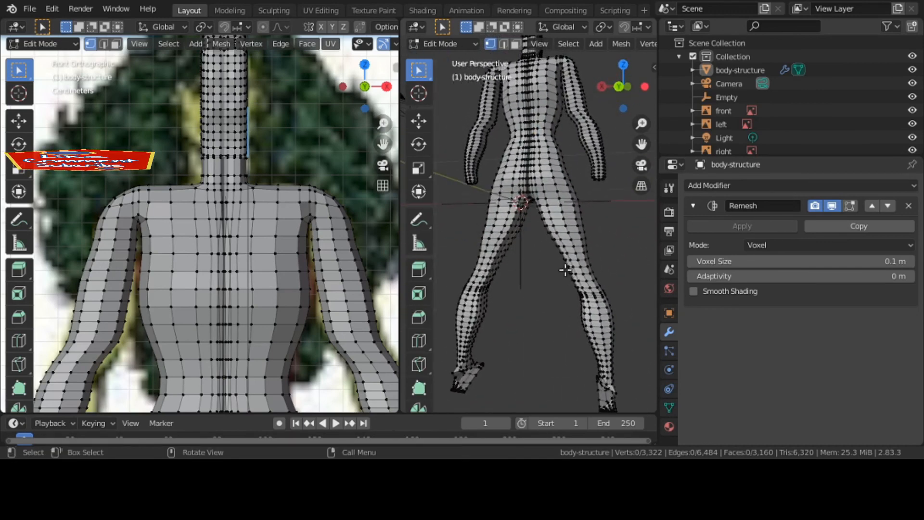
pyautogui.moveTo(567, 270); pyautogui.dragTo(541, 290, button='middle')
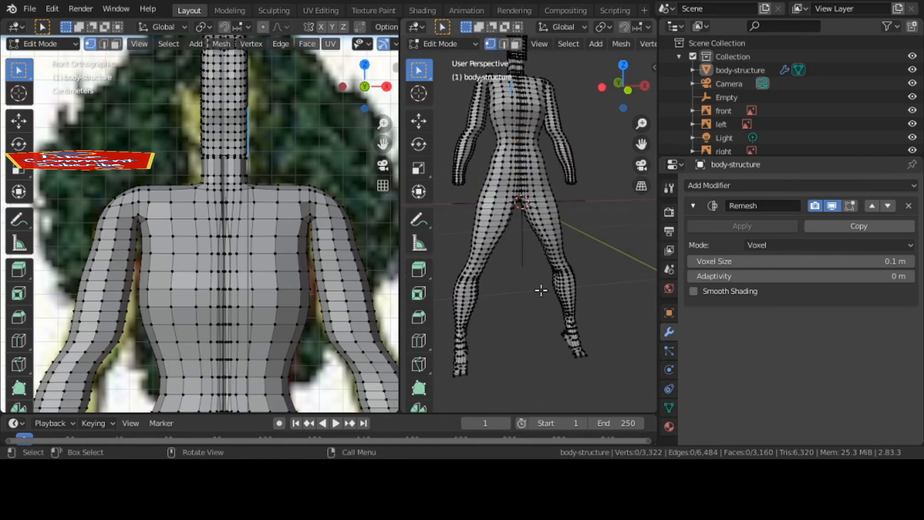